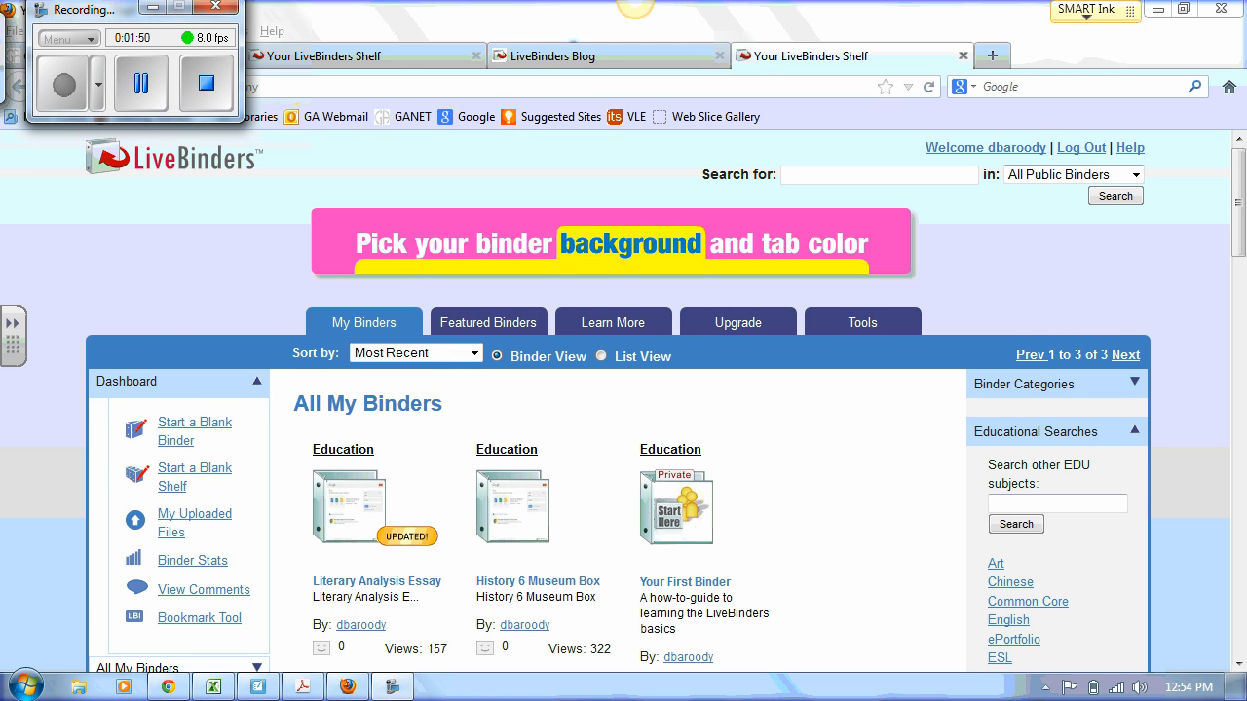
Step: Open the Literary Analysis Essay binder from the shelf and read its Assignment Introduction page
{"action": "mouse_move", "coordinate": [1237, 178]}
{"action": "left_mouse_down"}
{"action": "mouse_move", "coordinate": [1234, 224]}
{"action": "mouse_move", "coordinate": [1229, 183]}
{"action": "left_mouse_up"}
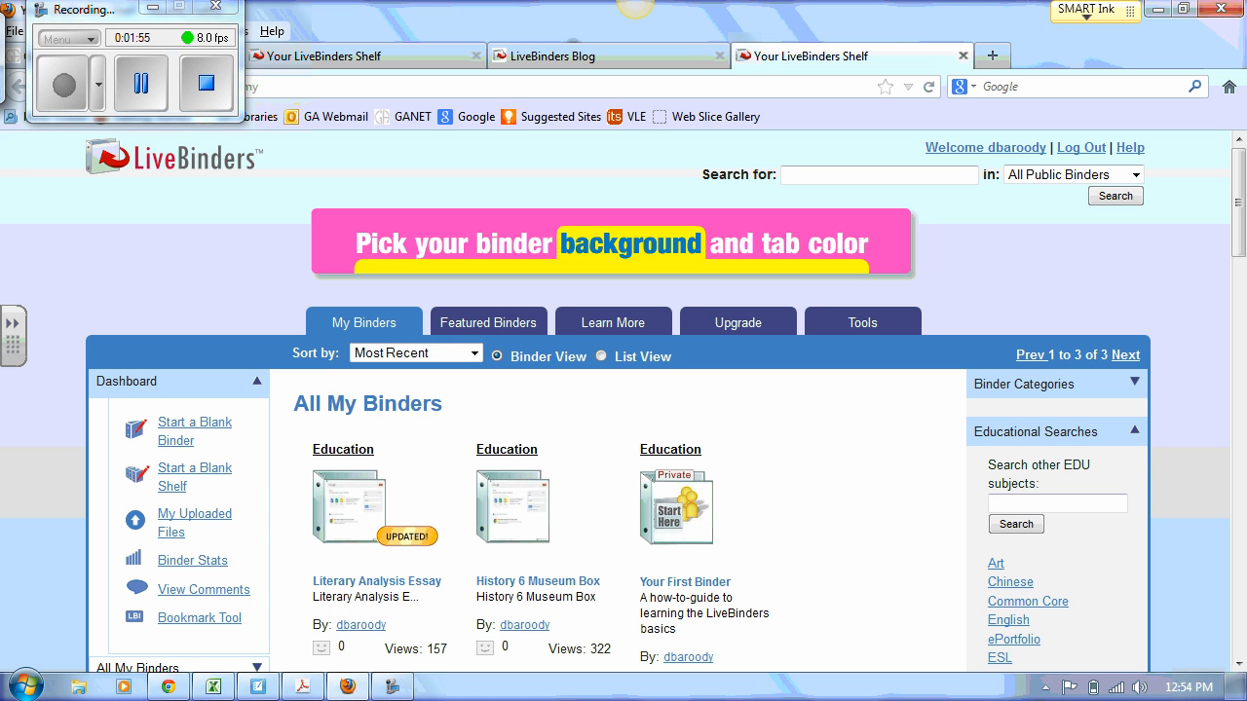
{"action": "left_click_drag", "start_coordinate": [1233, 201], "coordinate": [1233, 243]}
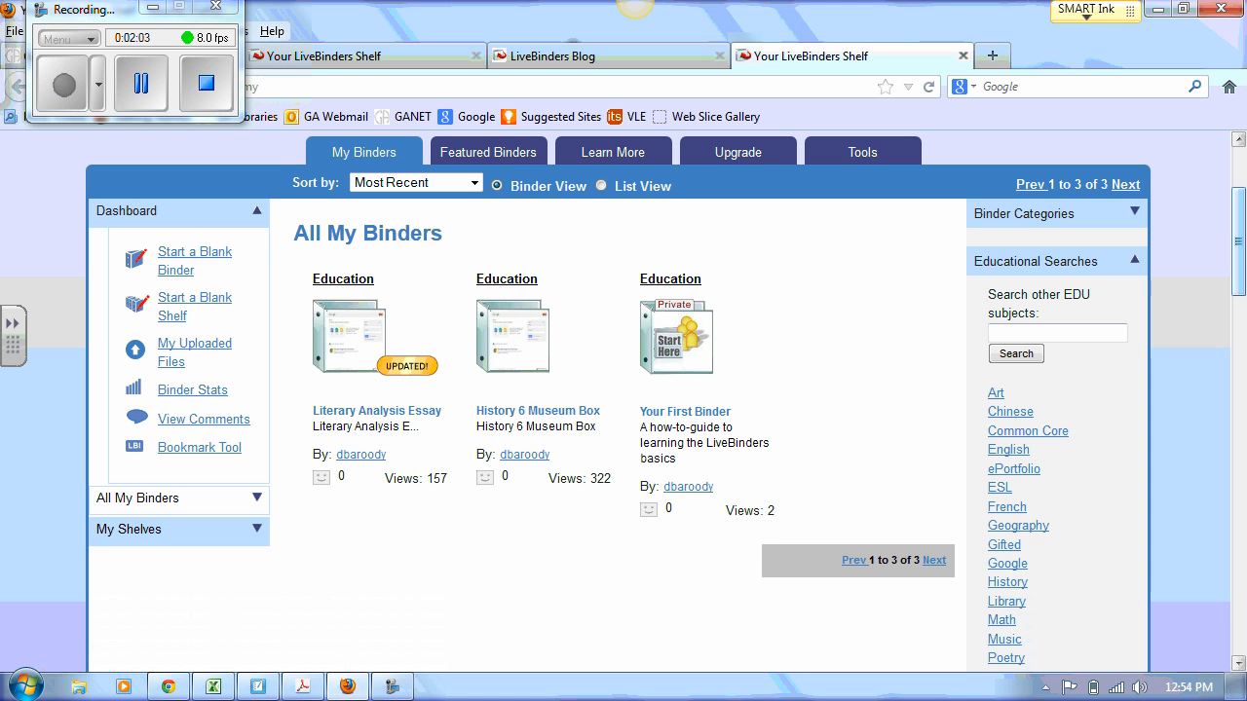
{"action": "left_click", "coordinate": [353, 329]}
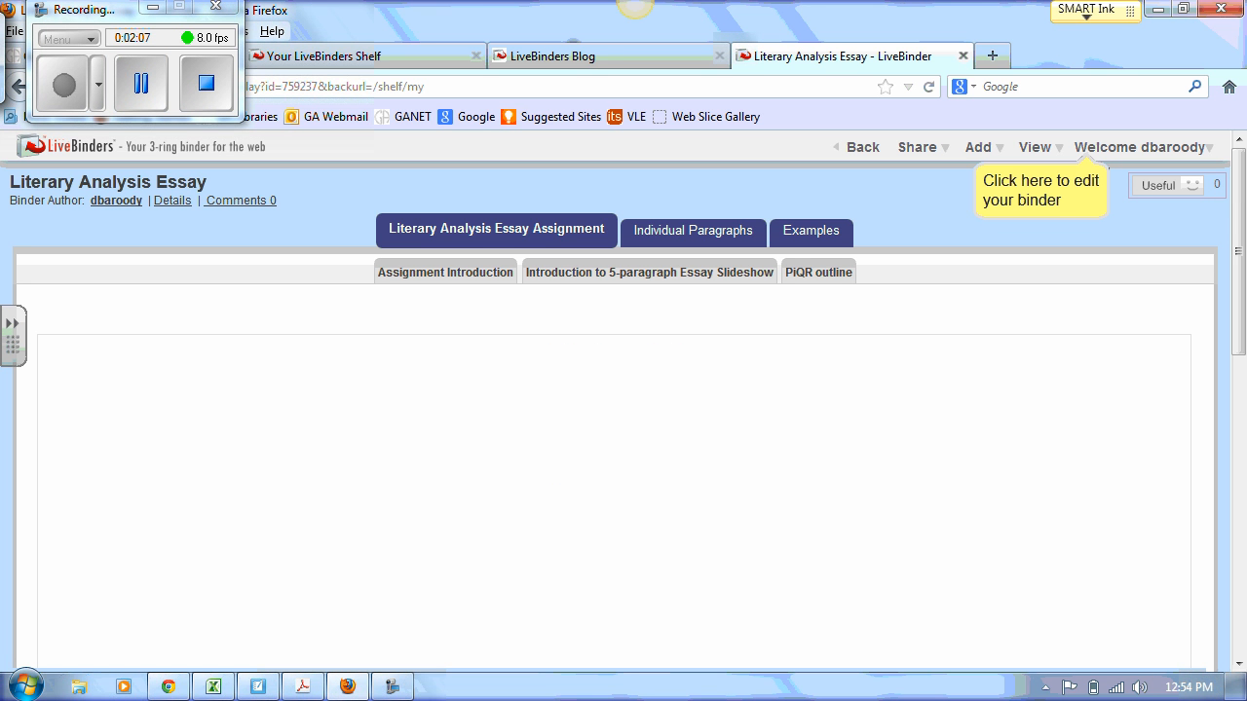
{"action": "scroll", "coordinate": [1232, 212], "scroll_direction": "down", "scroll_amount": 1}
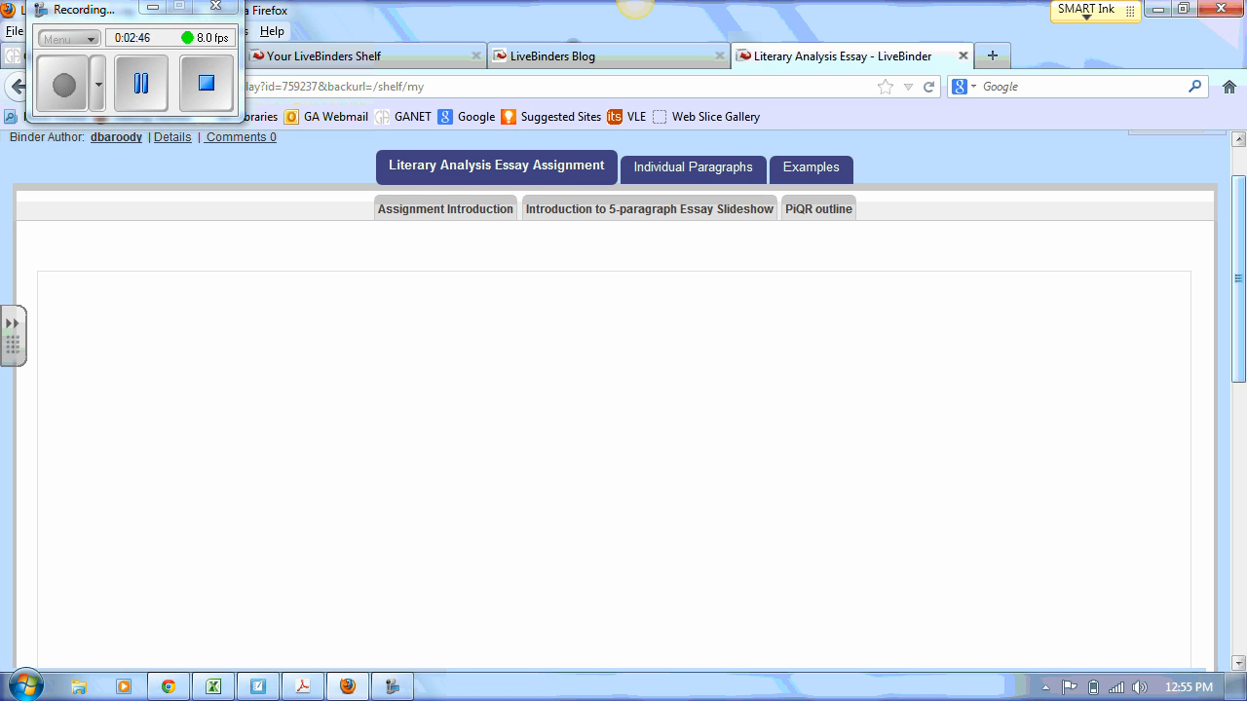
{"action": "left_click", "coordinate": [438, 209]}
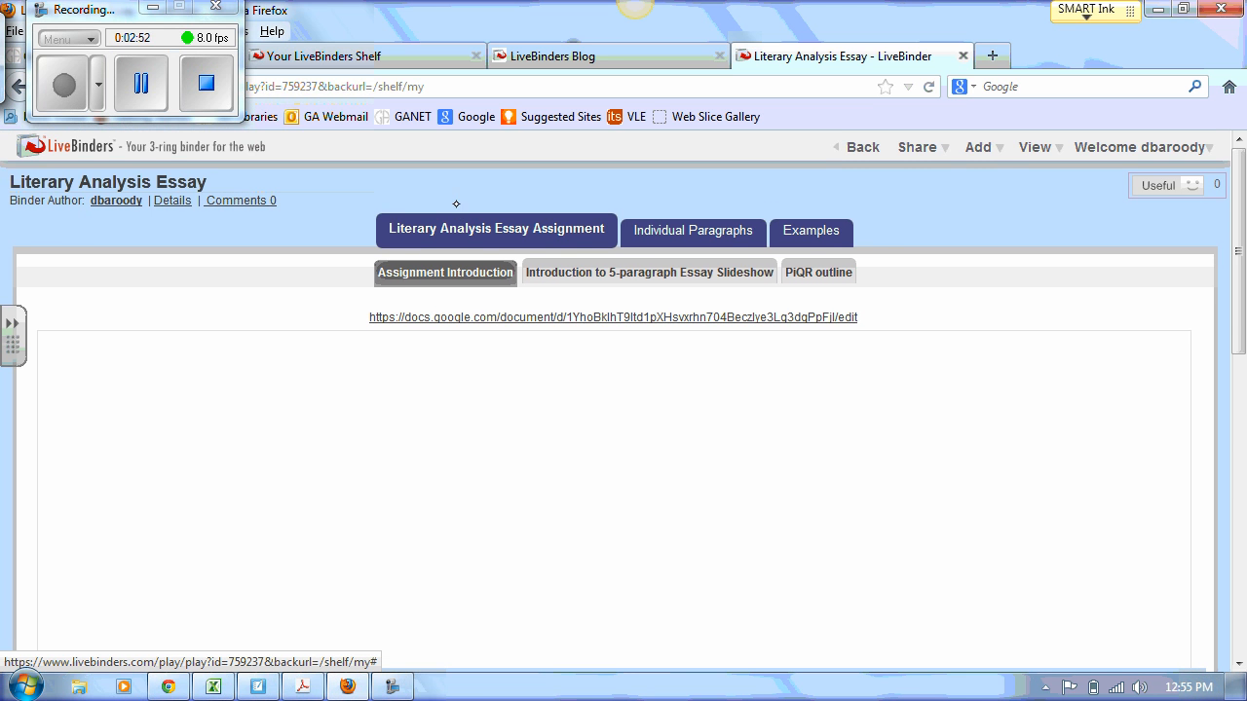
{"action": "scroll", "coordinate": [1233, 293], "scroll_direction": "down", "scroll_amount": 3}
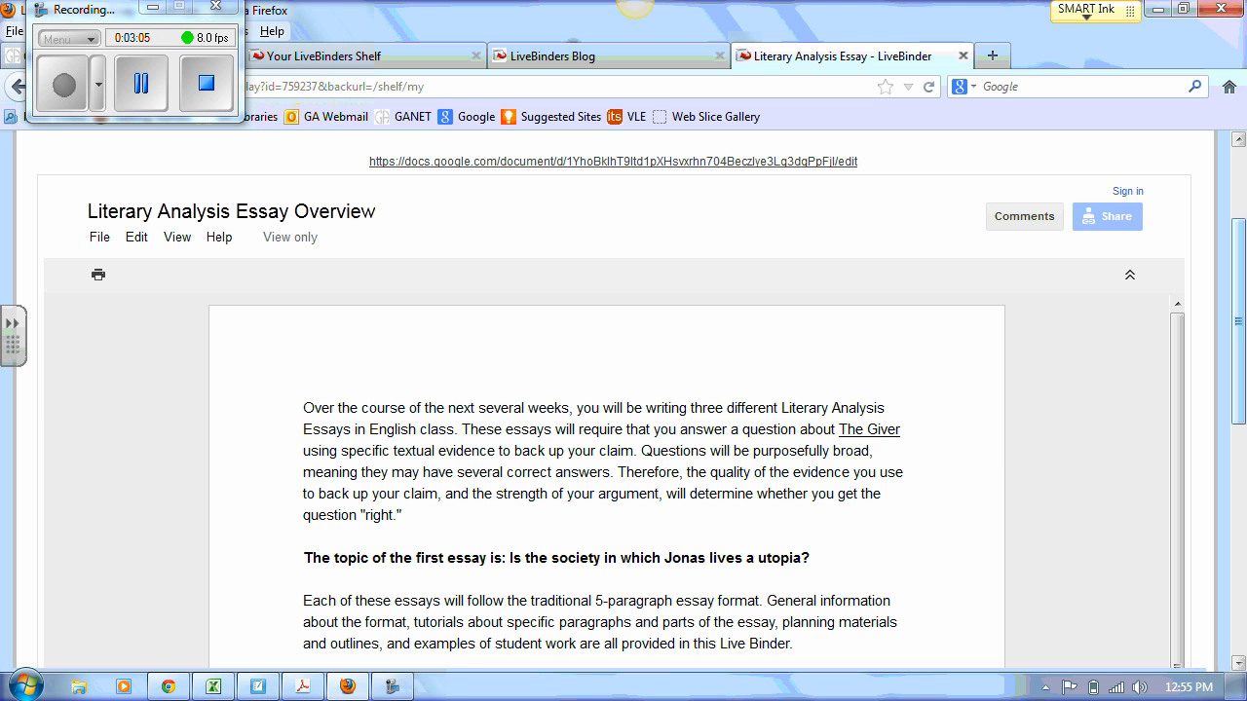
{"action": "scroll", "coordinate": [624, 399], "scroll_direction": "up", "scroll_amount": 3}
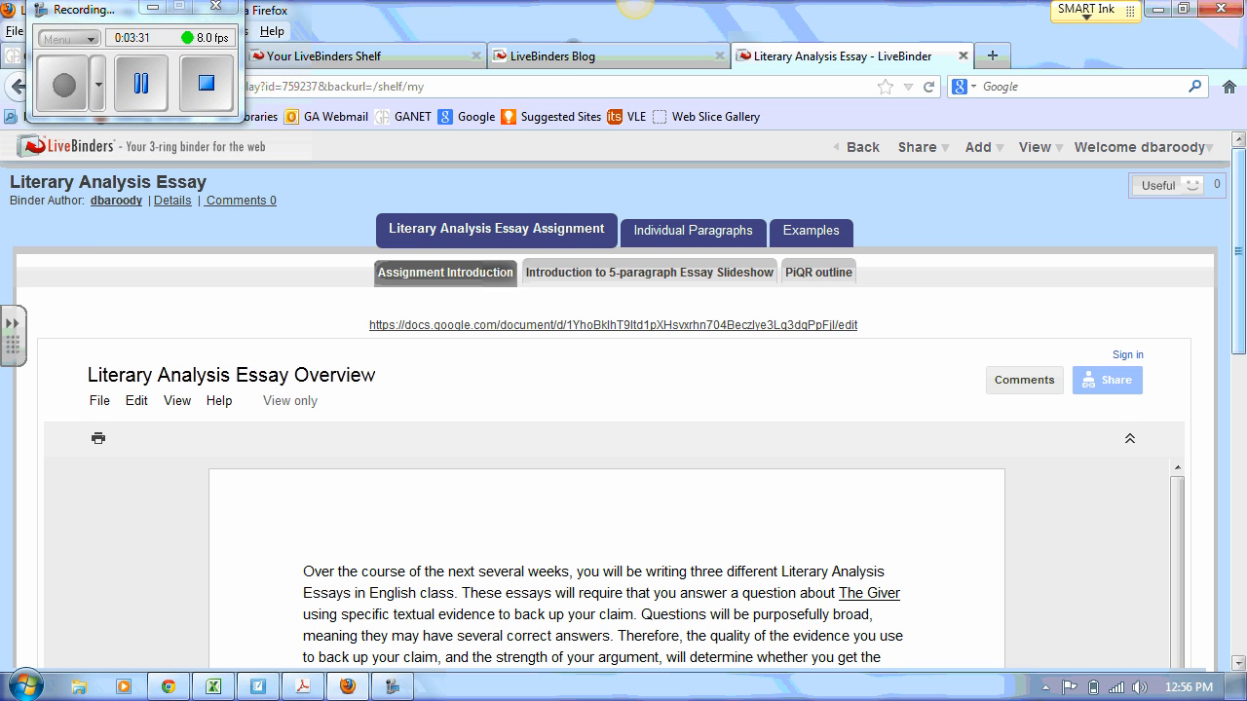
Step: View the binder's Individual Paragraphs section, and open the Student Example- The Scarlet Letter page under Examples
{"action": "left_click", "coordinate": [686, 231]}
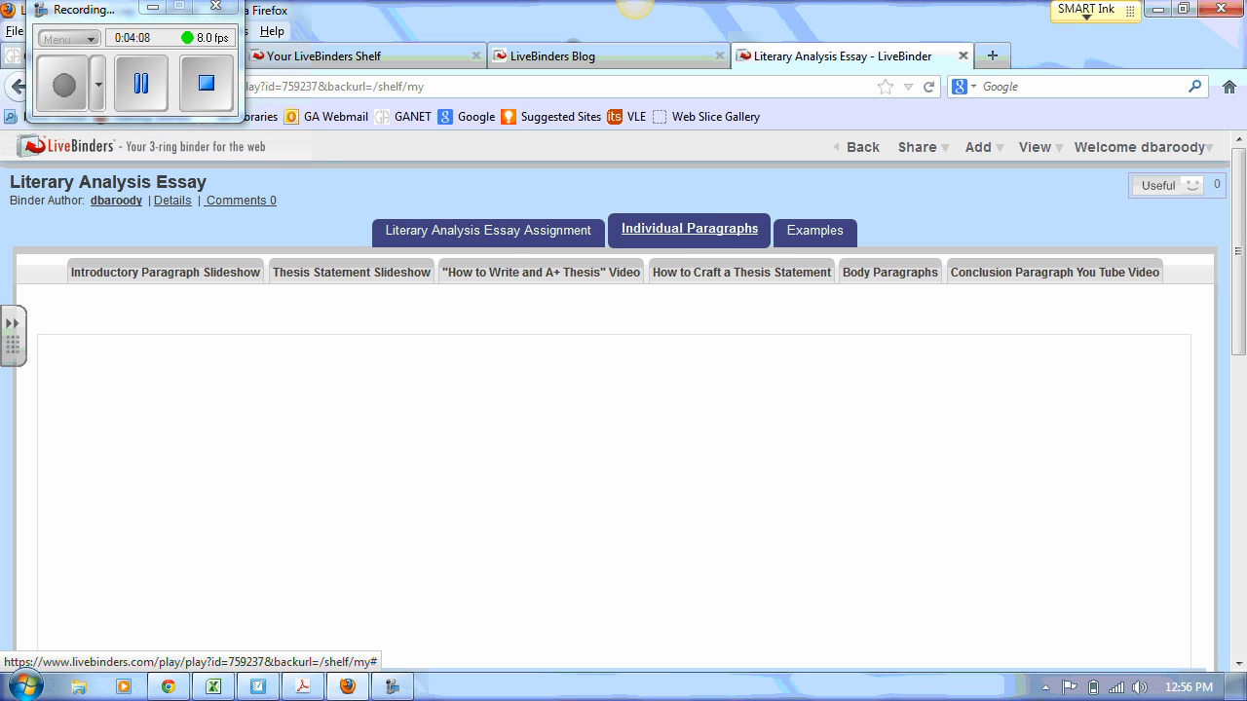
{"action": "left_click", "coordinate": [818, 231]}
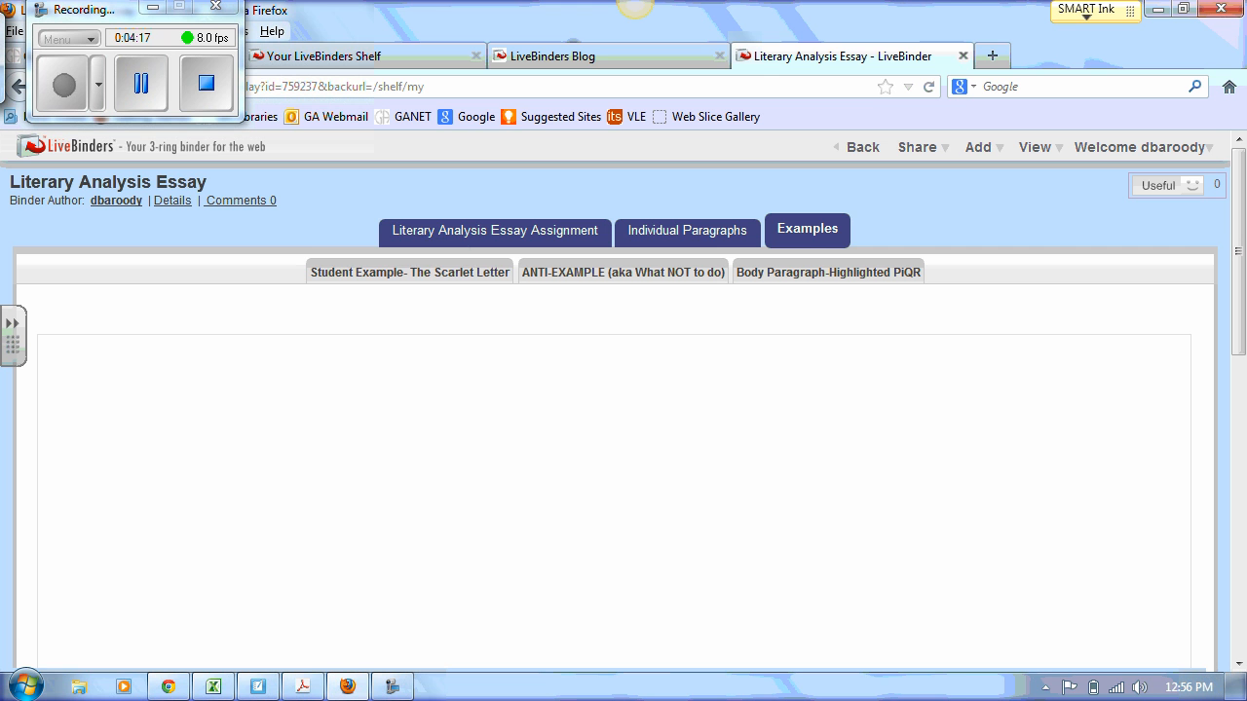
{"action": "left_click", "coordinate": [440, 271]}
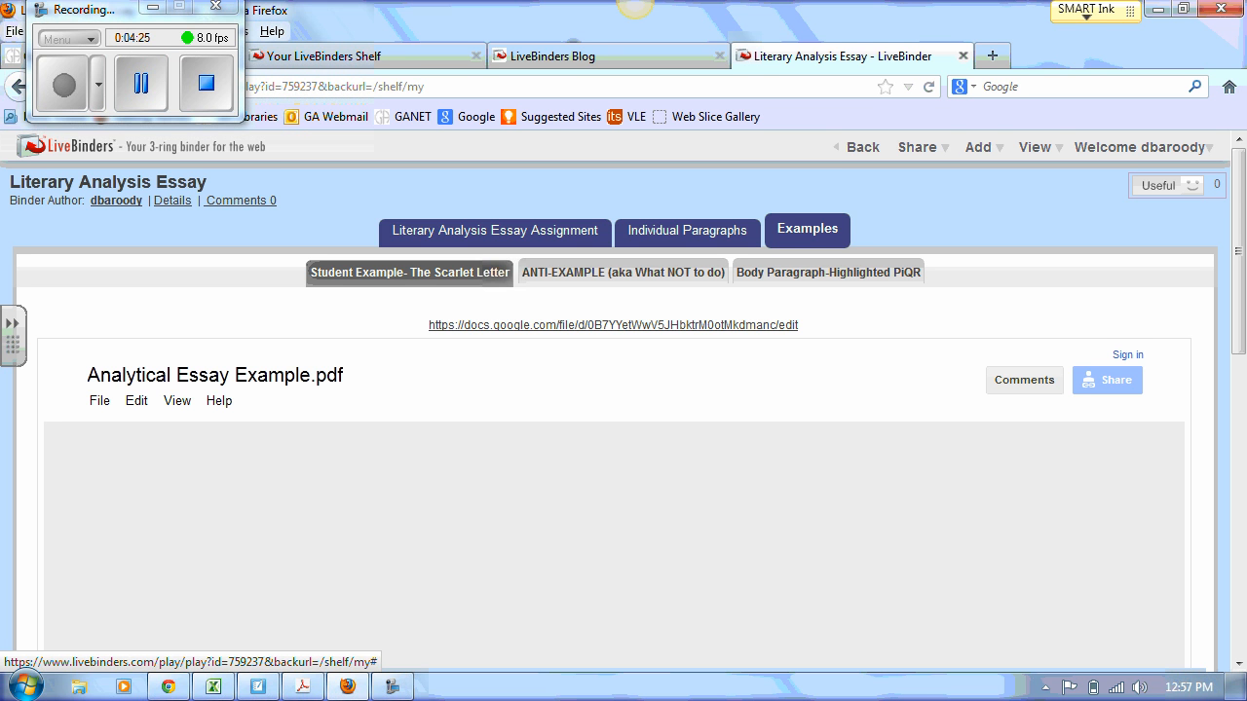
{"action": "scroll", "coordinate": [1232, 326], "scroll_direction": "down", "scroll_amount": 2}
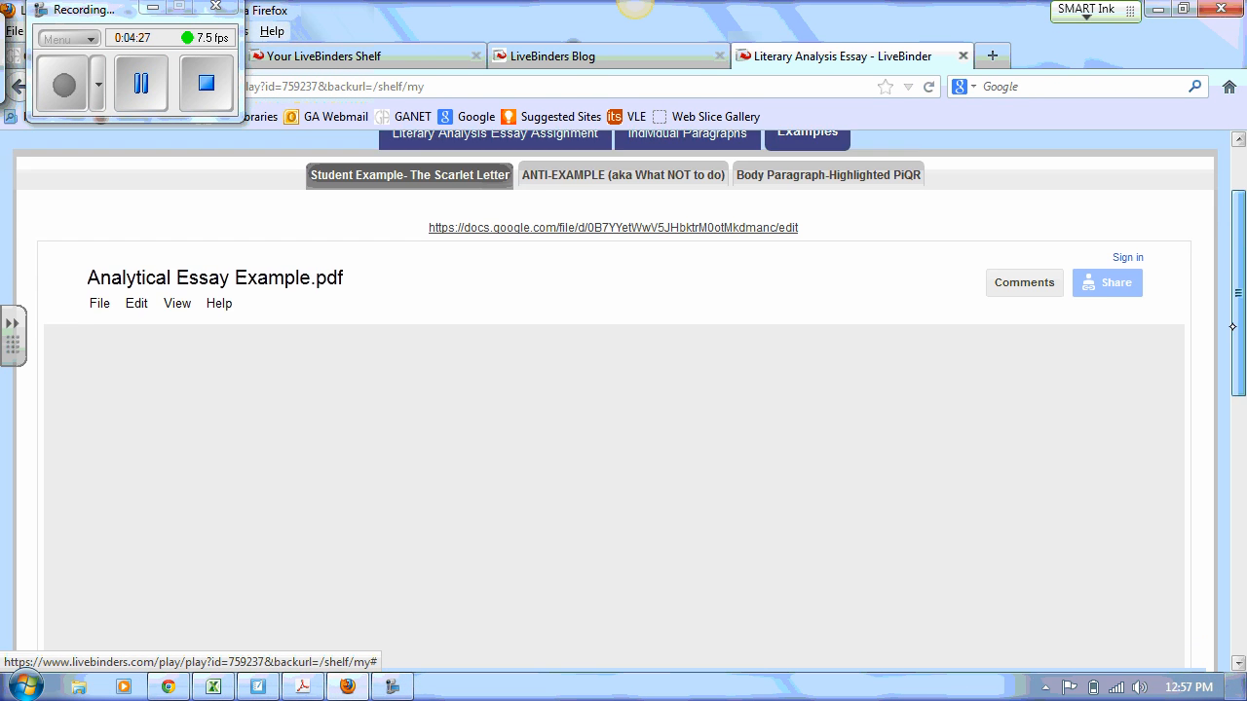
{"action": "left_click_drag", "start_coordinate": [1232, 326], "coordinate": [1236, 282]}
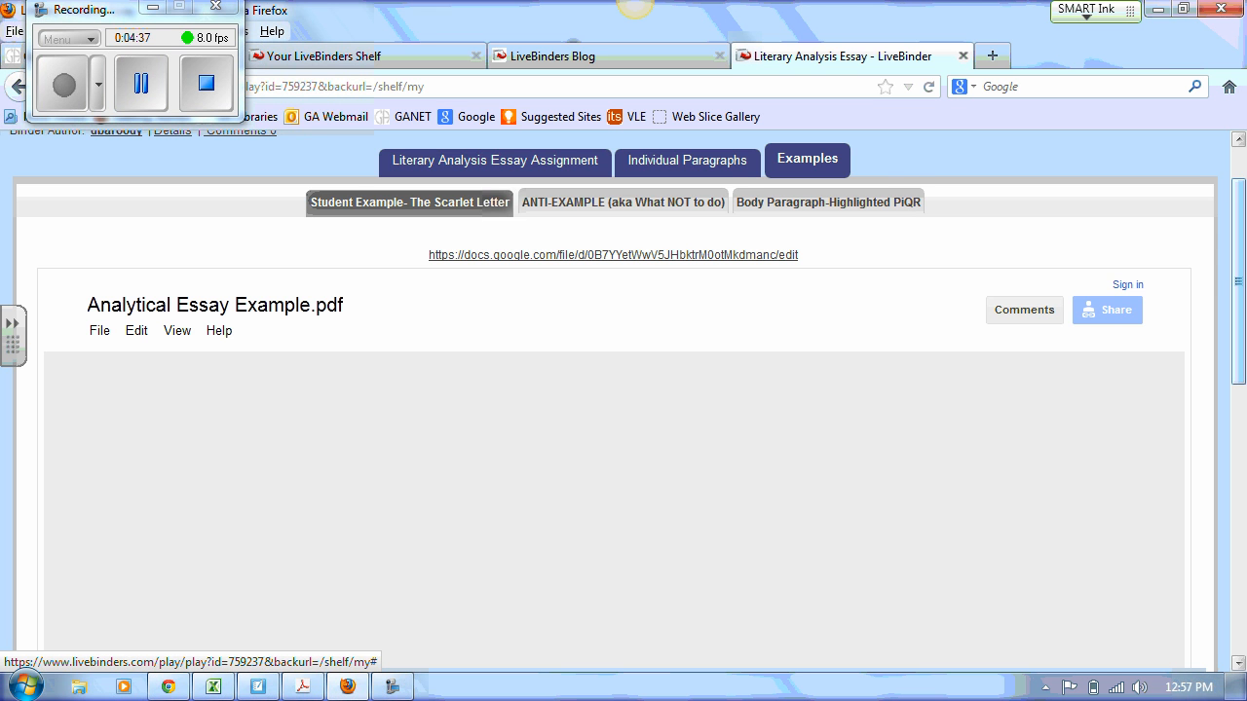
Step: Read the ANTI-EXAMPLE essay and view the Body Paragraph-Highlighted PiQR example
{"action": "left_click", "coordinate": [597, 202]}
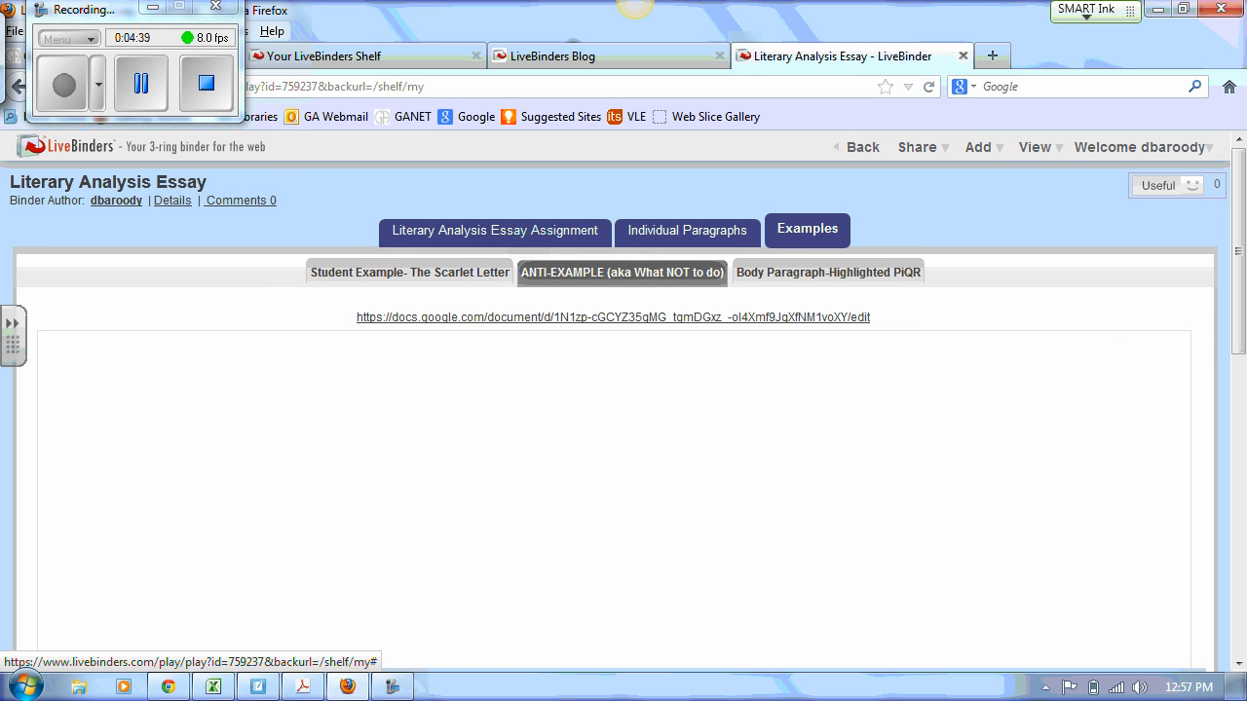
{"action": "left_click_drag", "start_coordinate": [1233, 276], "coordinate": [1233, 511]}
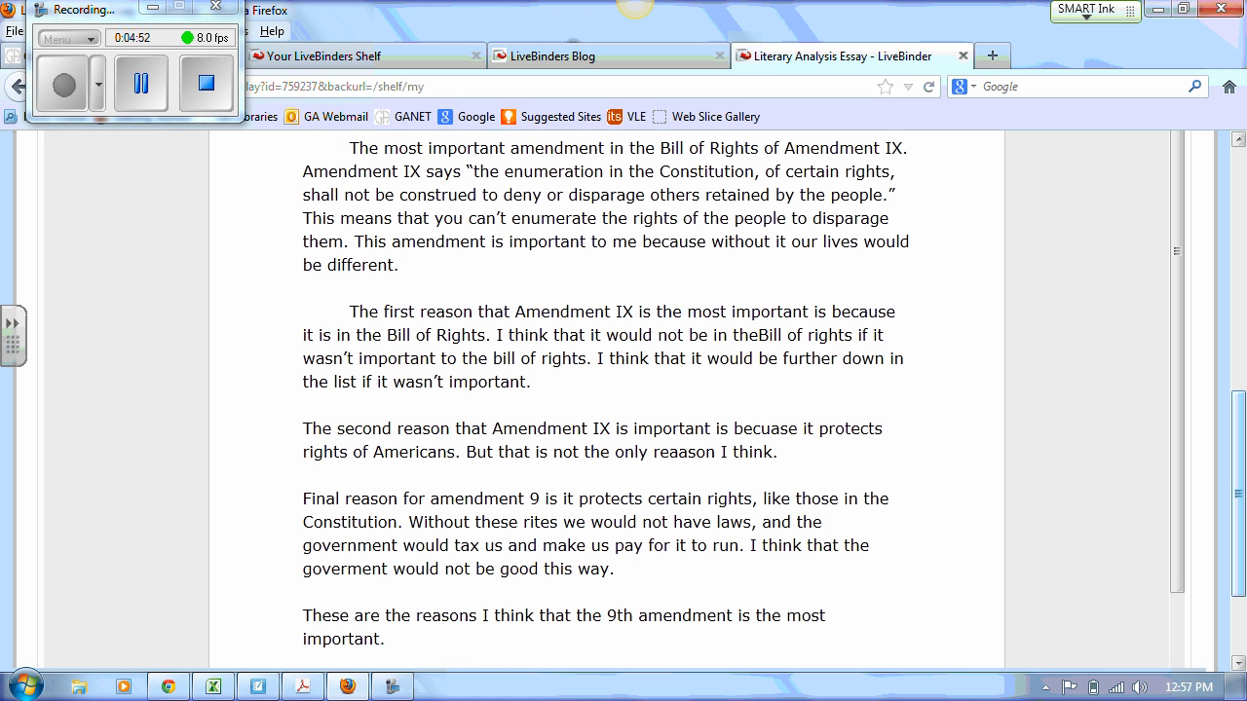
{"action": "left_click_drag", "start_coordinate": [1235, 417], "coordinate": [1233, 204]}
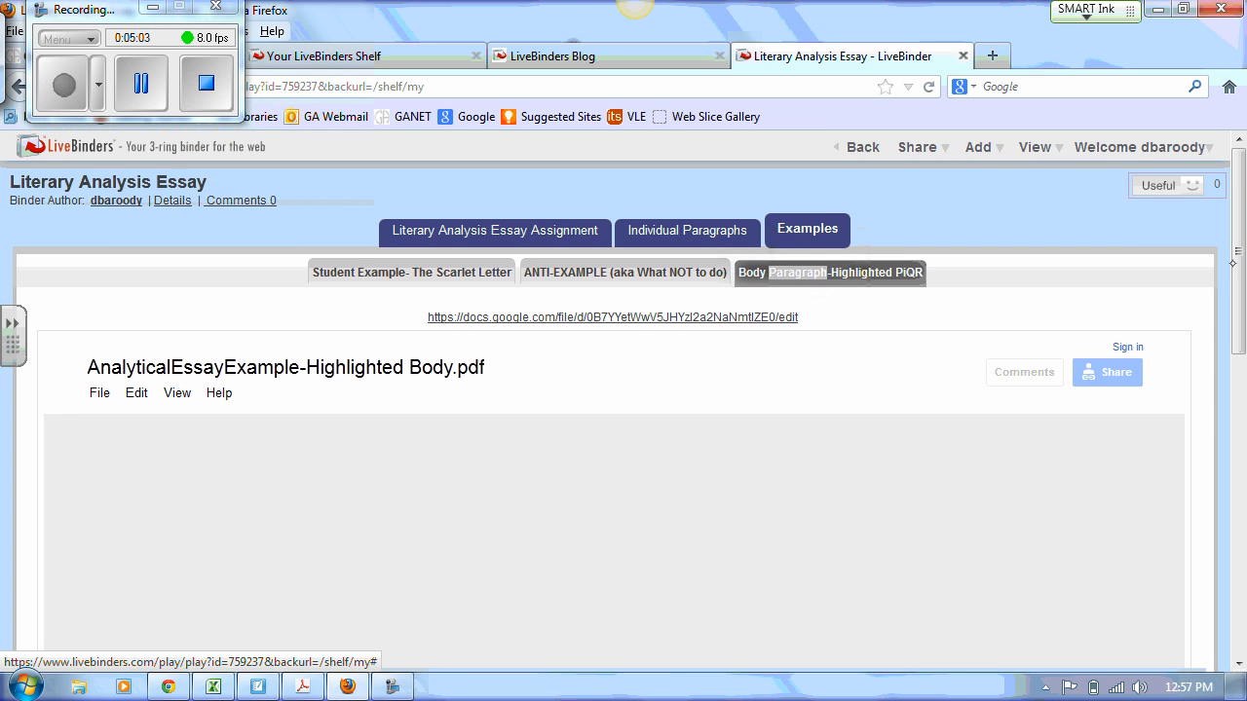
{"action": "left_click_drag", "start_coordinate": [1235, 260], "coordinate": [1235, 336]}
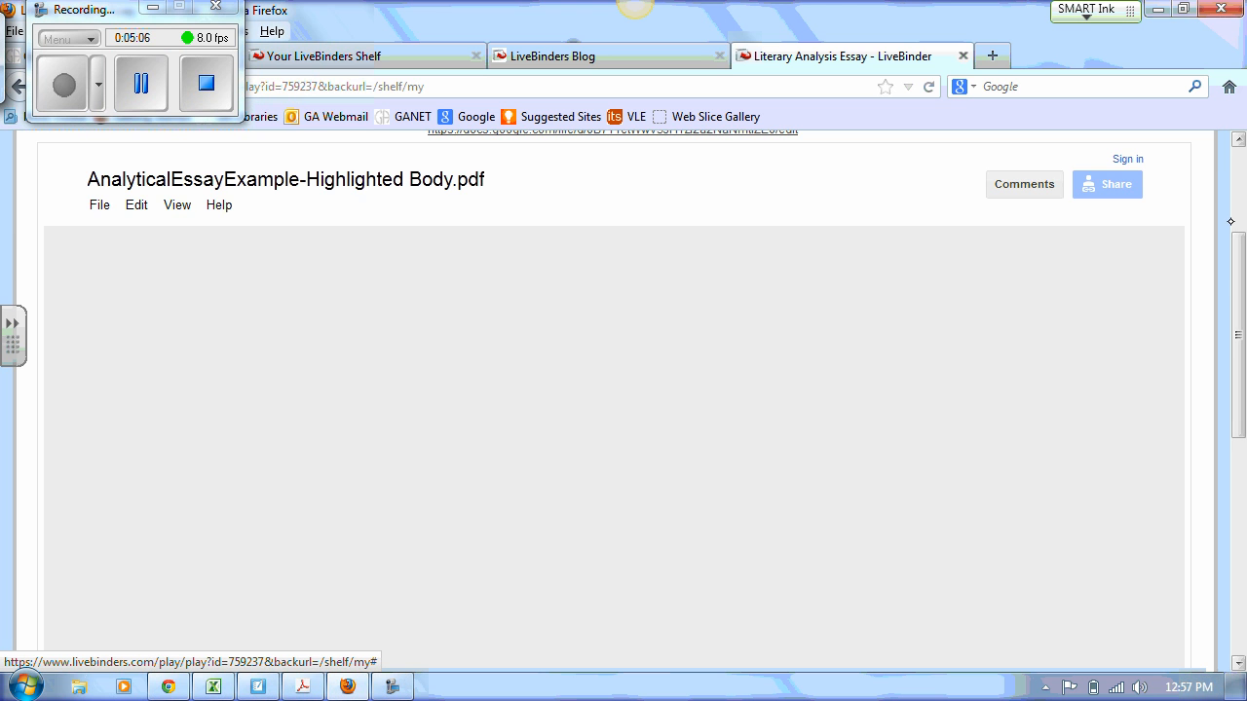
{"action": "scroll", "coordinate": [1232, 224], "scroll_direction": "up", "scroll_amount": 4}
{"action": "left_click", "coordinate": [770, 269]}
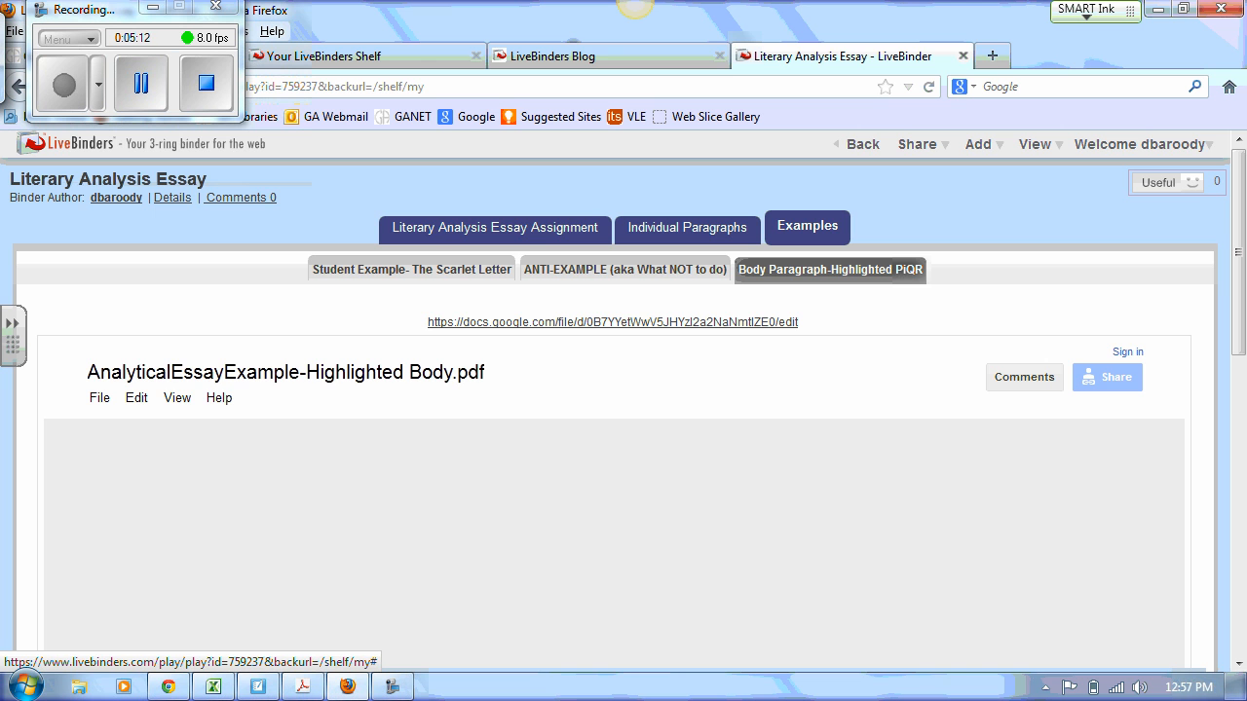
Step: View the highlighted body paragraph PDF in its own page through its document link, and close that page again
{"action": "left_click", "coordinate": [691, 321]}
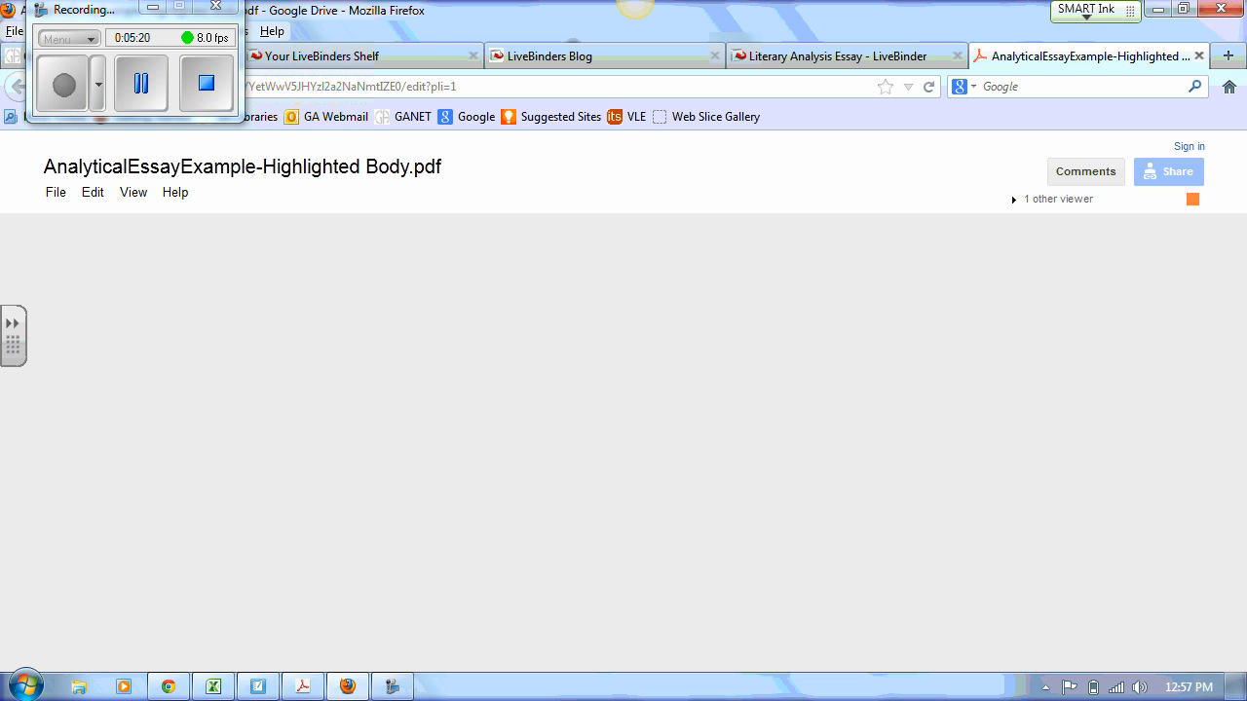
{"action": "left_click", "coordinate": [1199, 56]}
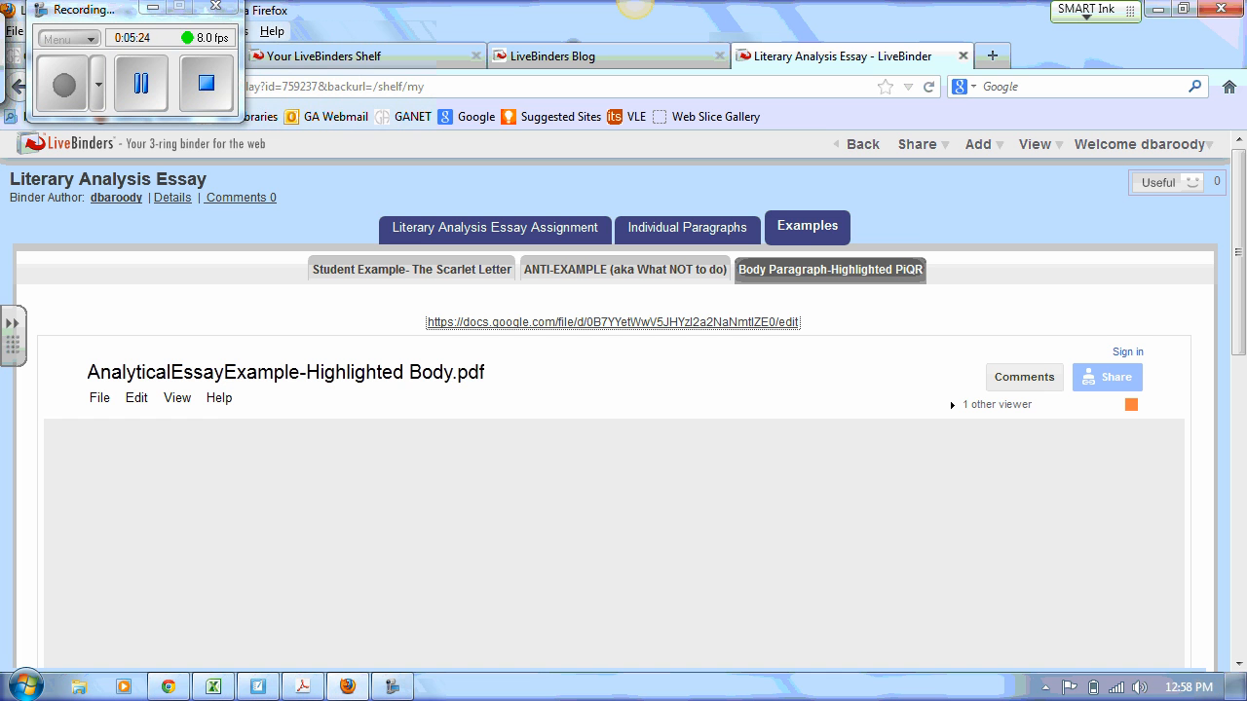
{"action": "left_click_drag", "start_coordinate": [1235, 223], "coordinate": [1233, 222]}
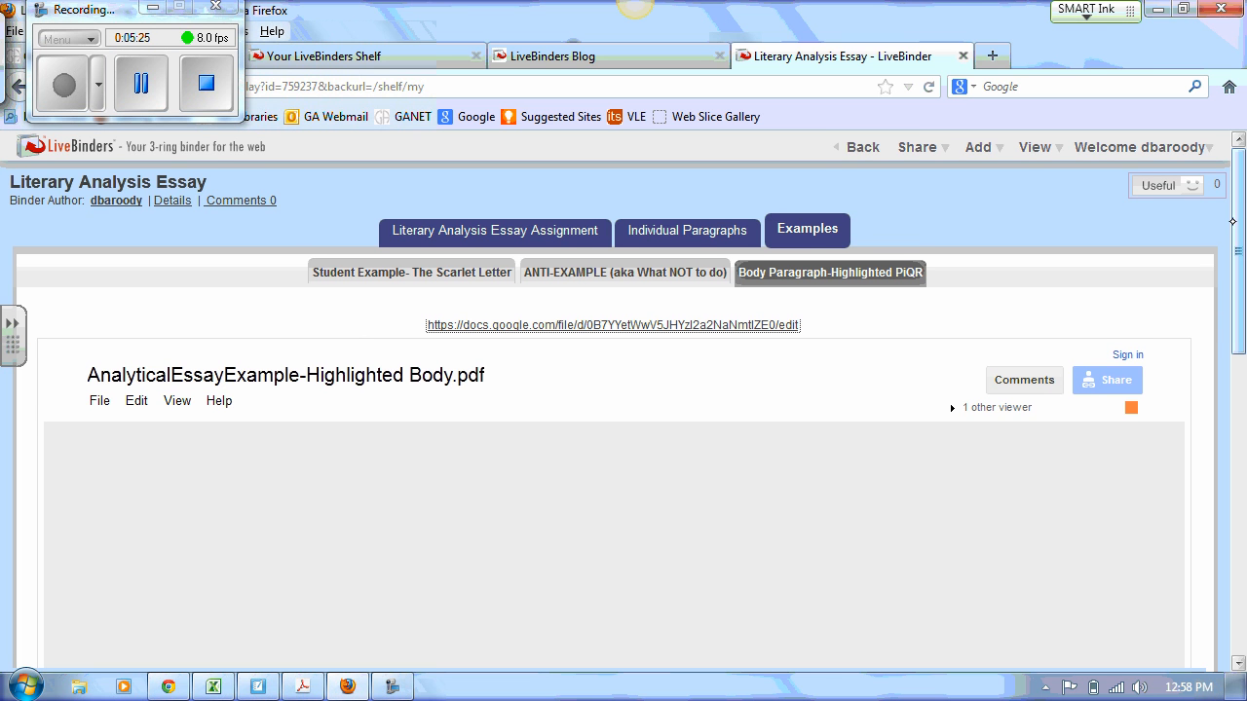
Step: Open the History 6 Museum Box binder from the shelf, dismiss its editing options and view the Museum Box Portfolio Description
{"action": "left_click", "coordinate": [420, 54]}
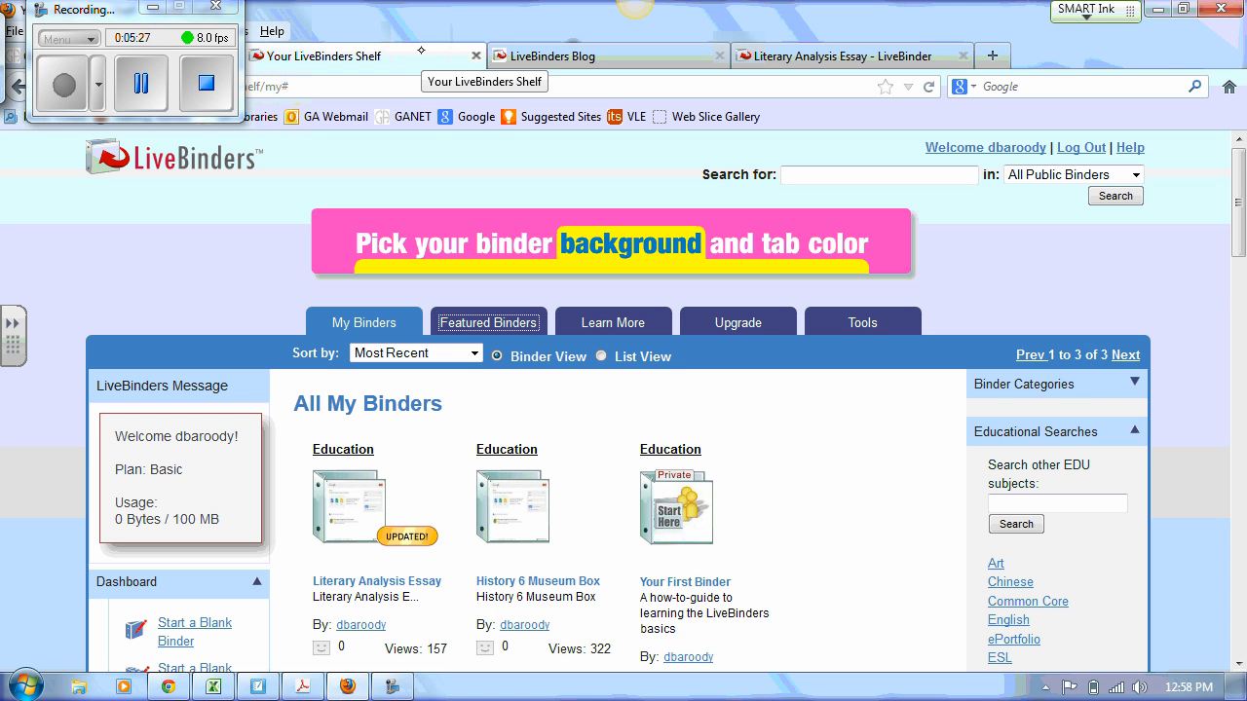
{"action": "left_click", "coordinate": [537, 574]}
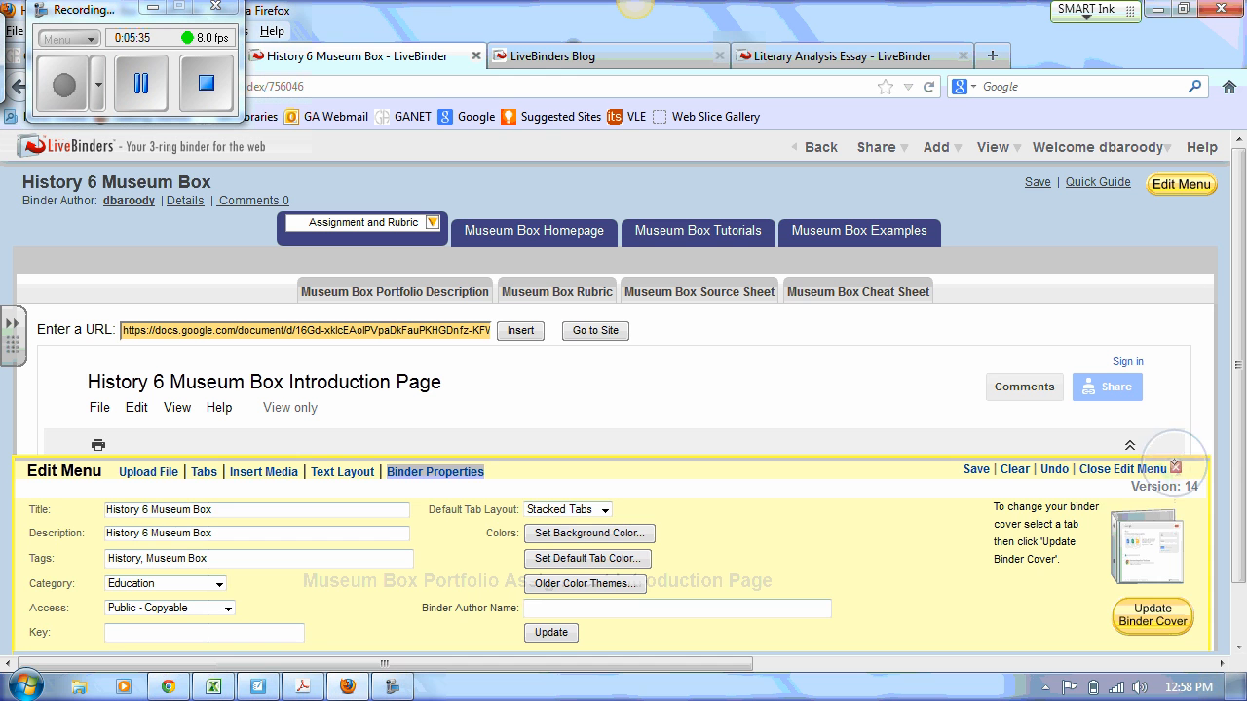
{"action": "left_click", "coordinate": [1170, 471]}
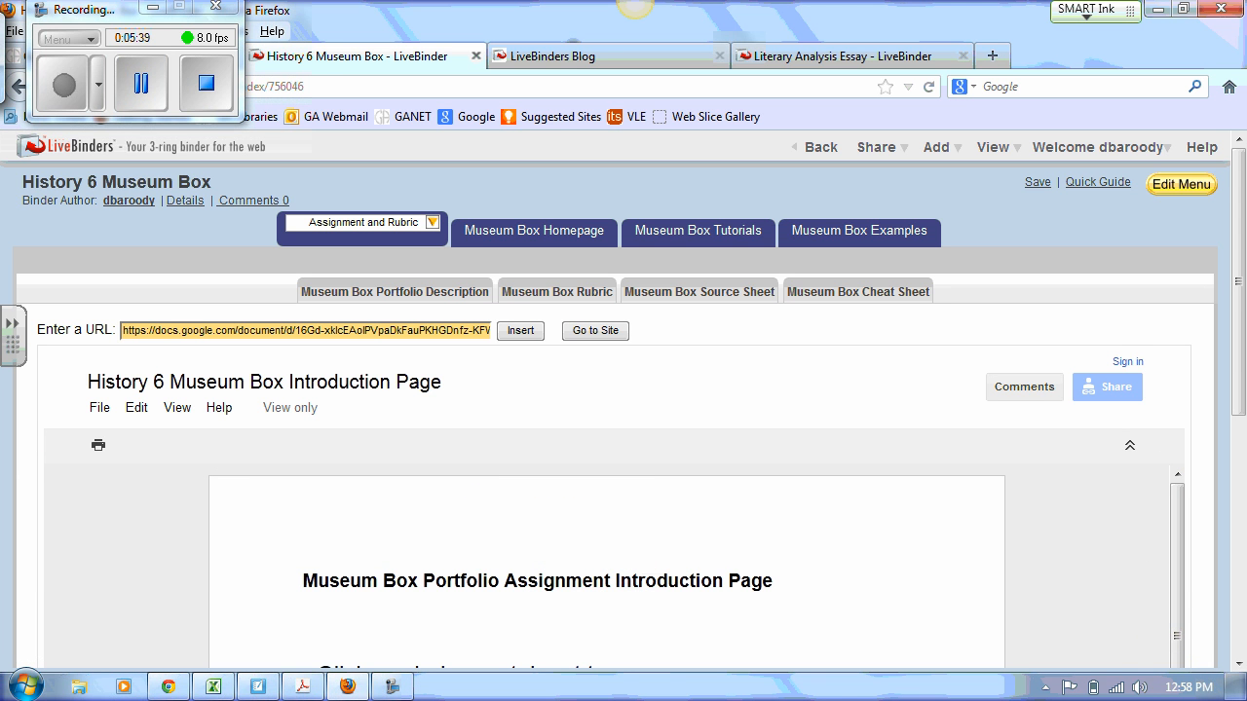
{"action": "left_click", "coordinate": [425, 290]}
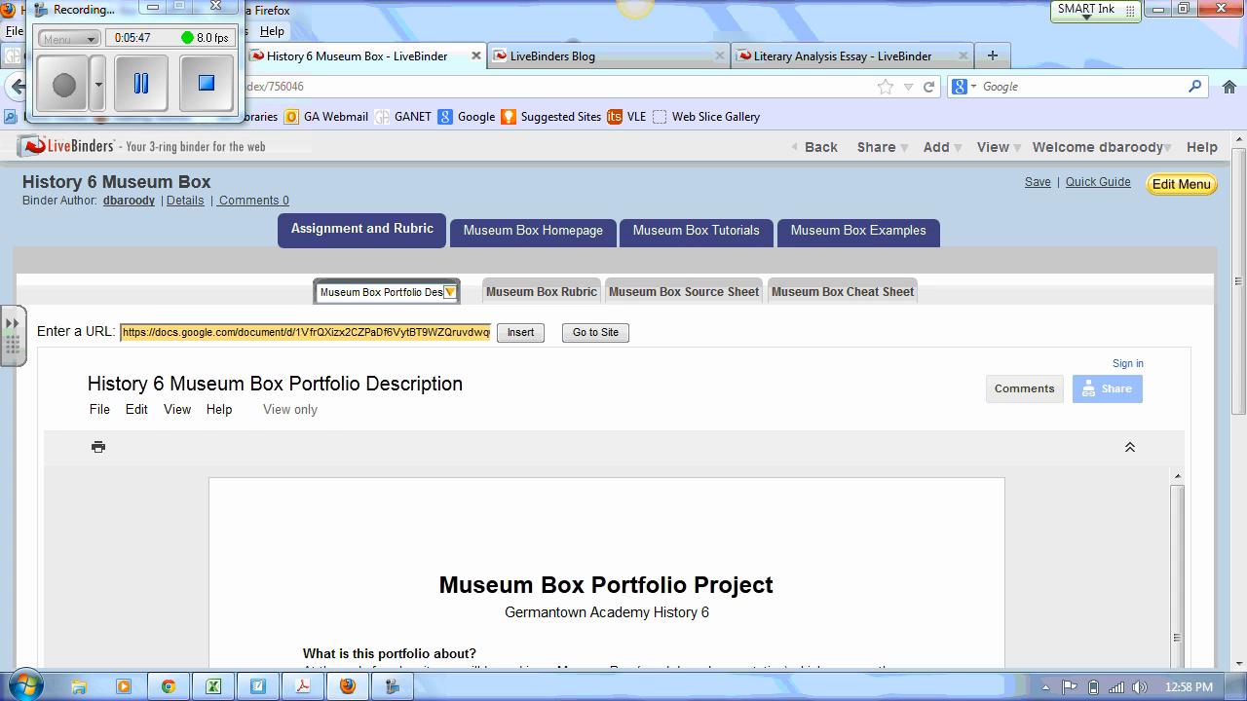
Step: Look through the Museum Box Homepage, Museum Box Tutorials and Museum Box Examples sections of the binder
{"action": "left_click", "coordinate": [533, 230]}
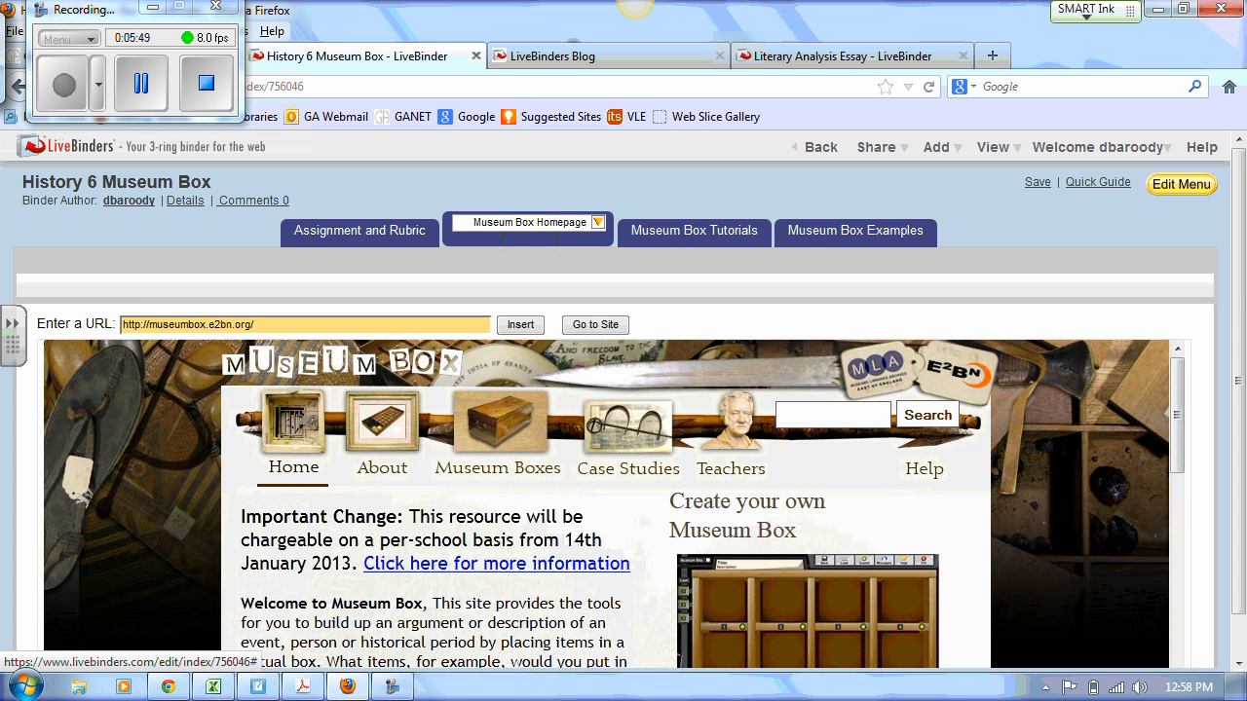
{"action": "left_click", "coordinate": [678, 230]}
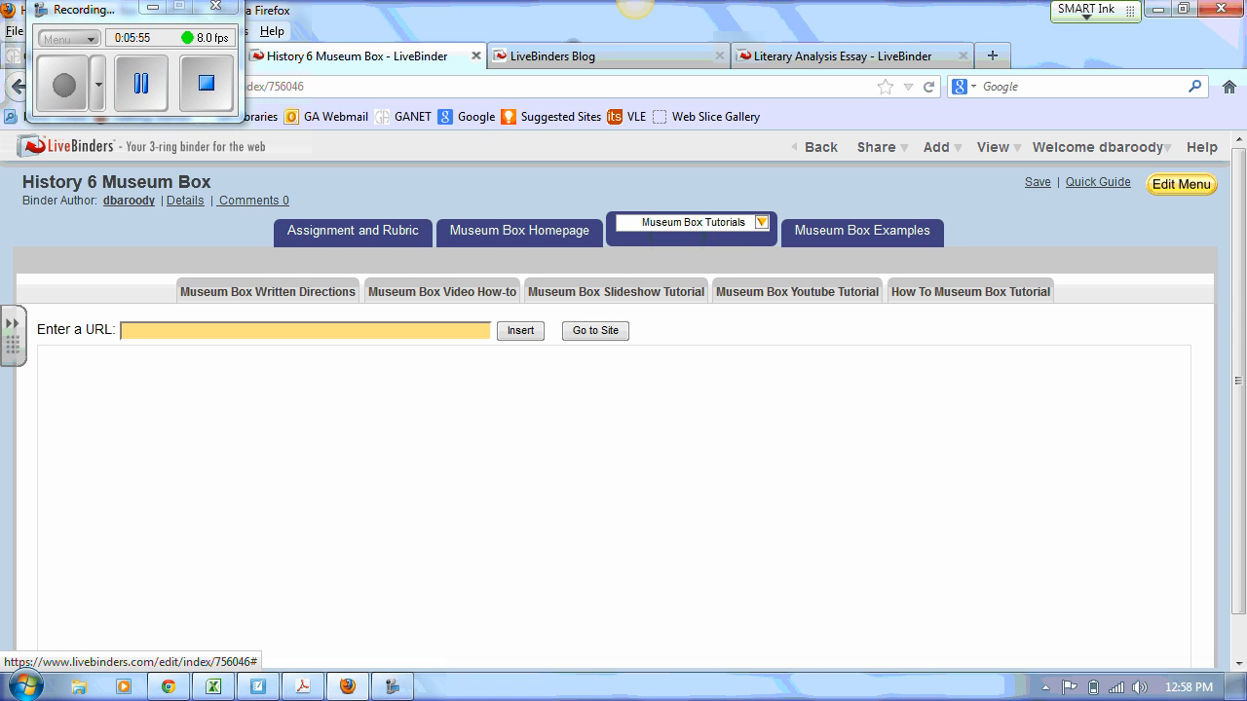
{"action": "left_click", "coordinate": [860, 232]}
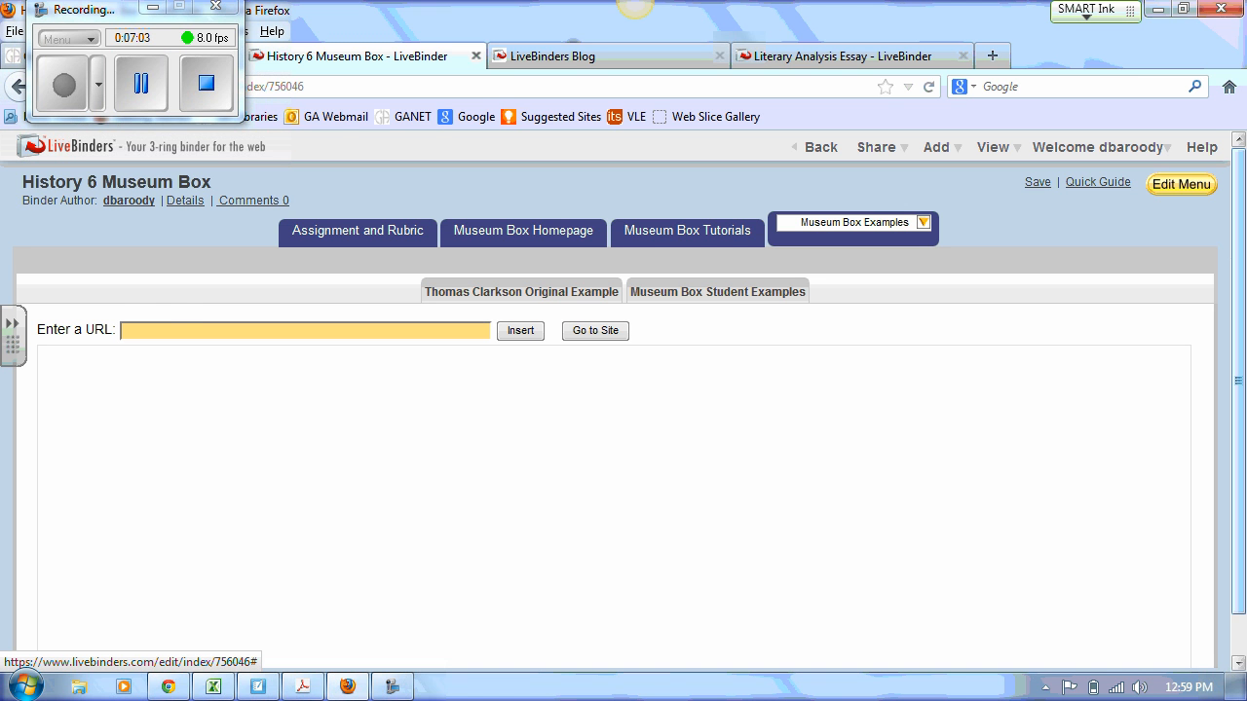
Step: Switch to the slide presentation and follow the livebinders.com/shelf/my link on the Featured Binders slide
{"action": "left_click", "coordinate": [258, 686]}
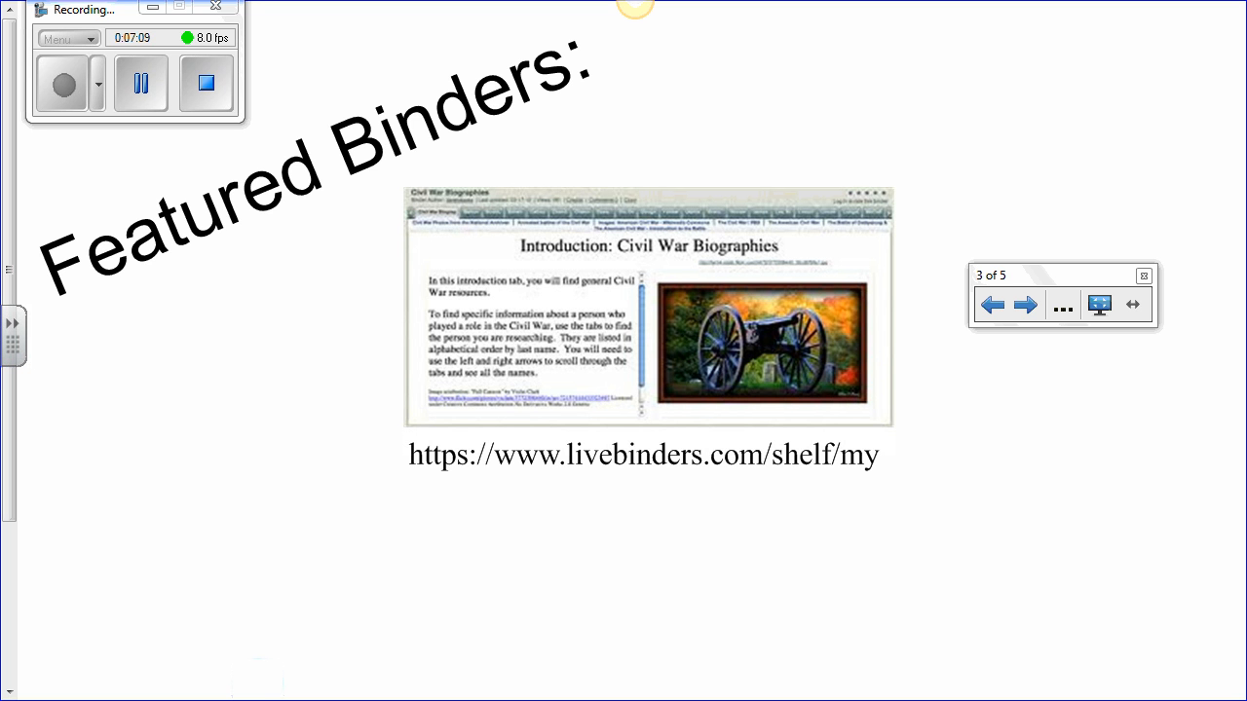
{"action": "left_click", "coordinate": [1024, 304]}
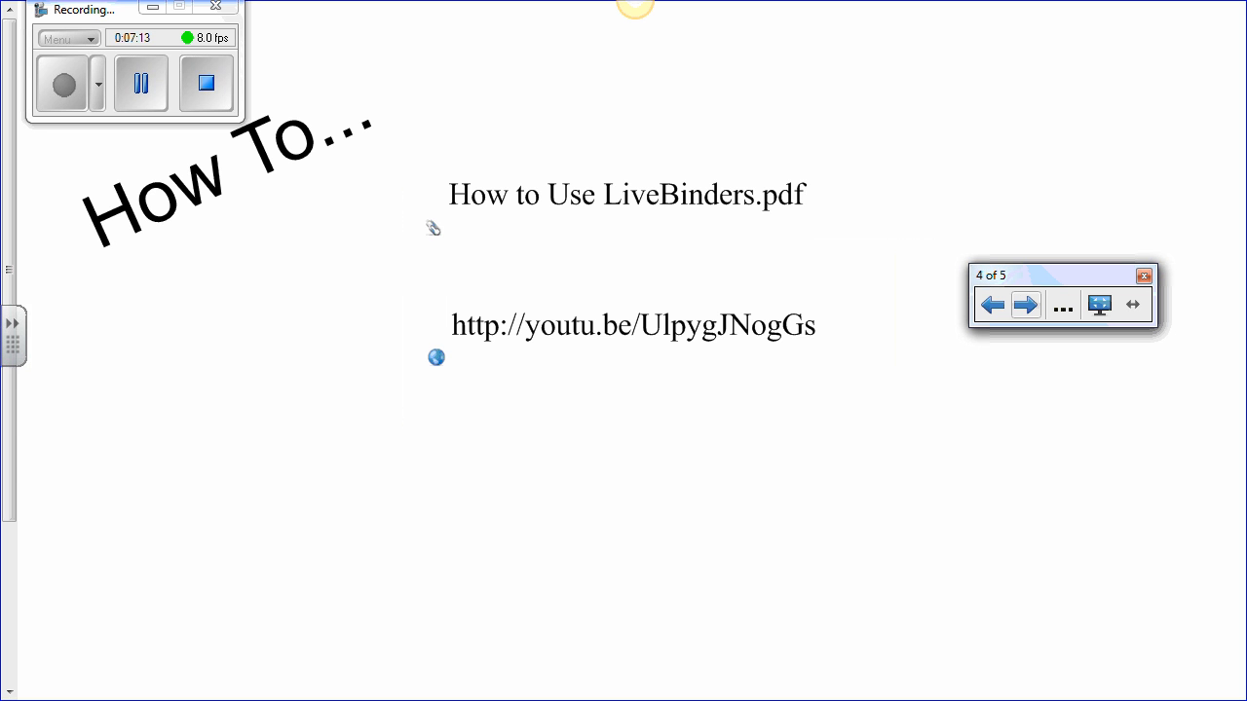
{"action": "left_click", "coordinate": [990, 304]}
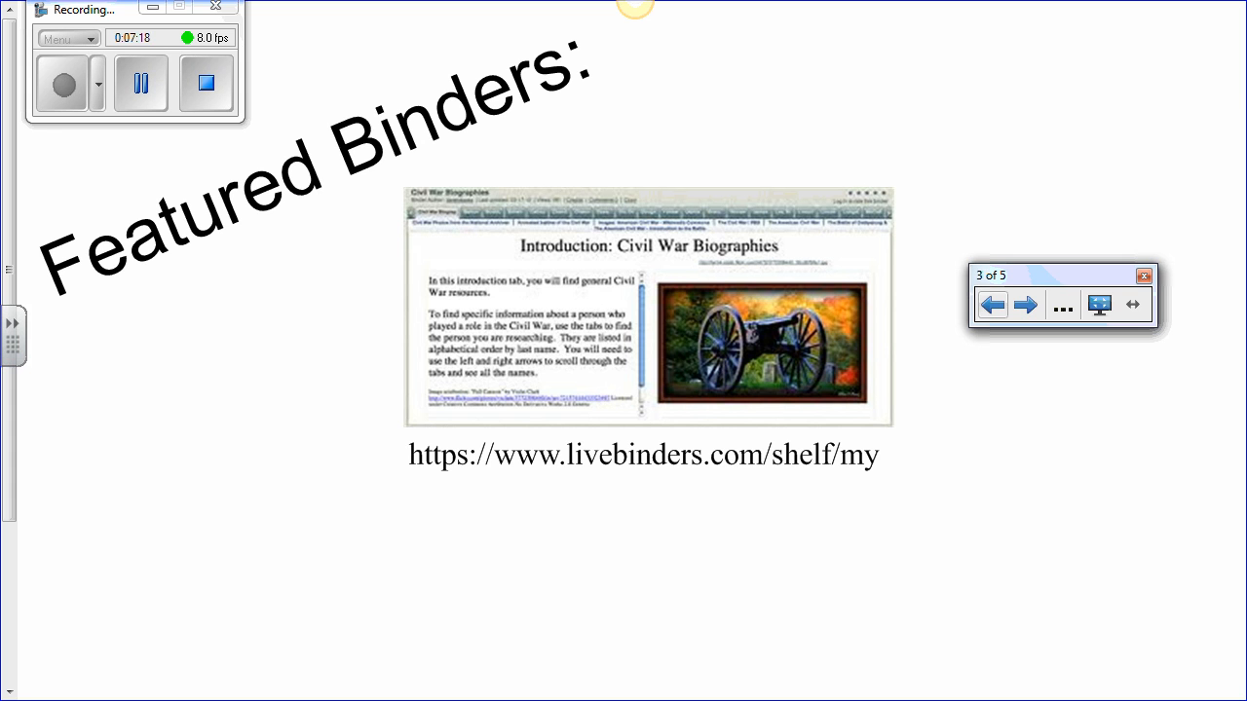
{"action": "left_click", "coordinate": [562, 458]}
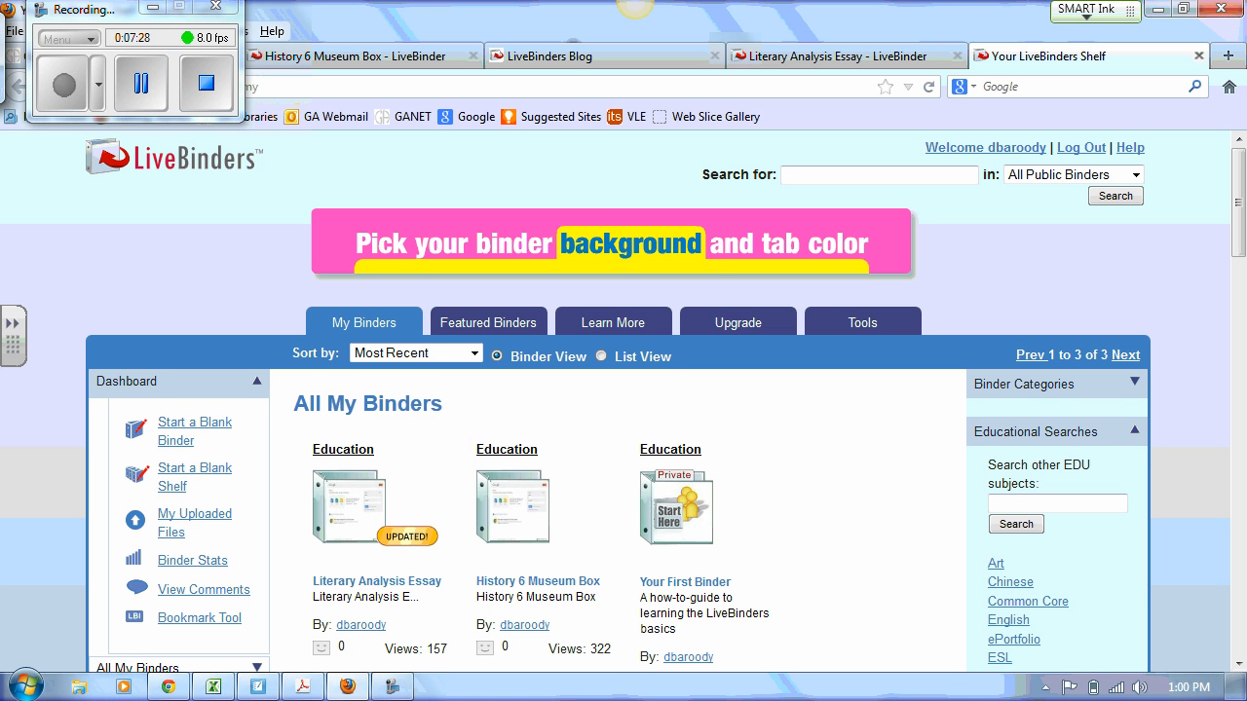
Step: Browse the Featured Binders collection and open the Black History Month--Martin Luther King Jr.Day binder
{"action": "left_click_drag", "start_coordinate": [1239, 223], "coordinate": [1245, 254]}
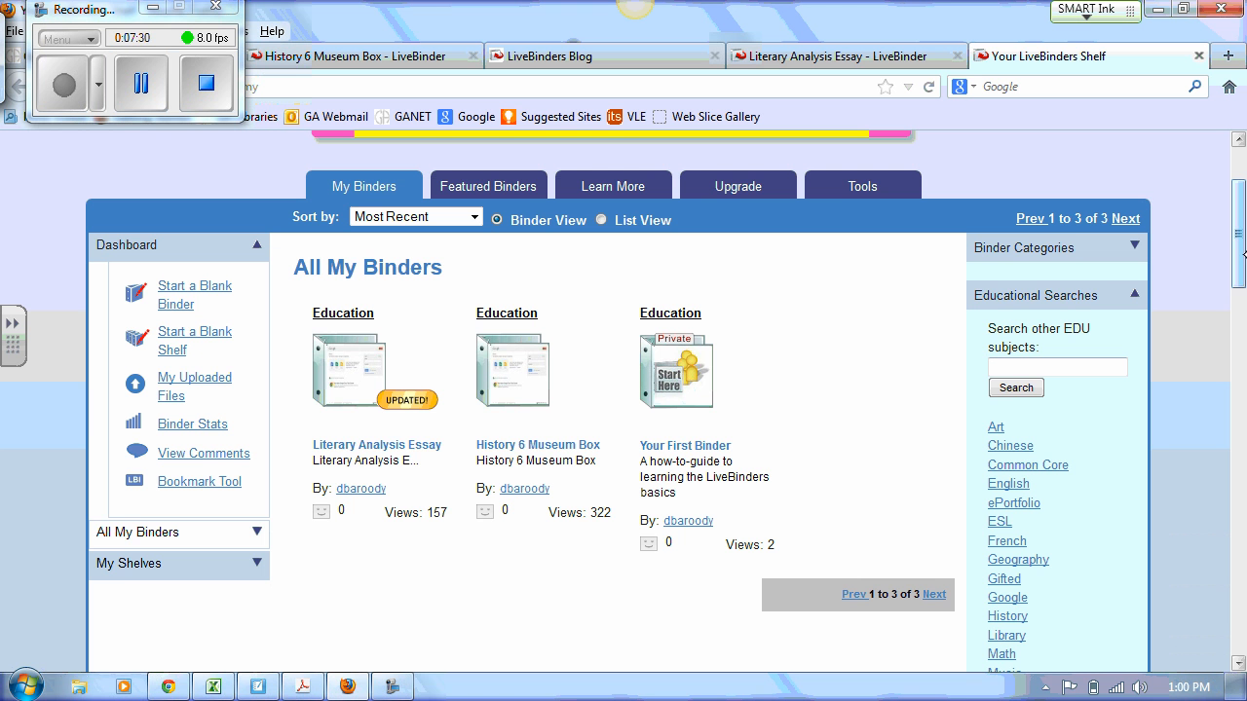
{"action": "left_click", "coordinate": [492, 186]}
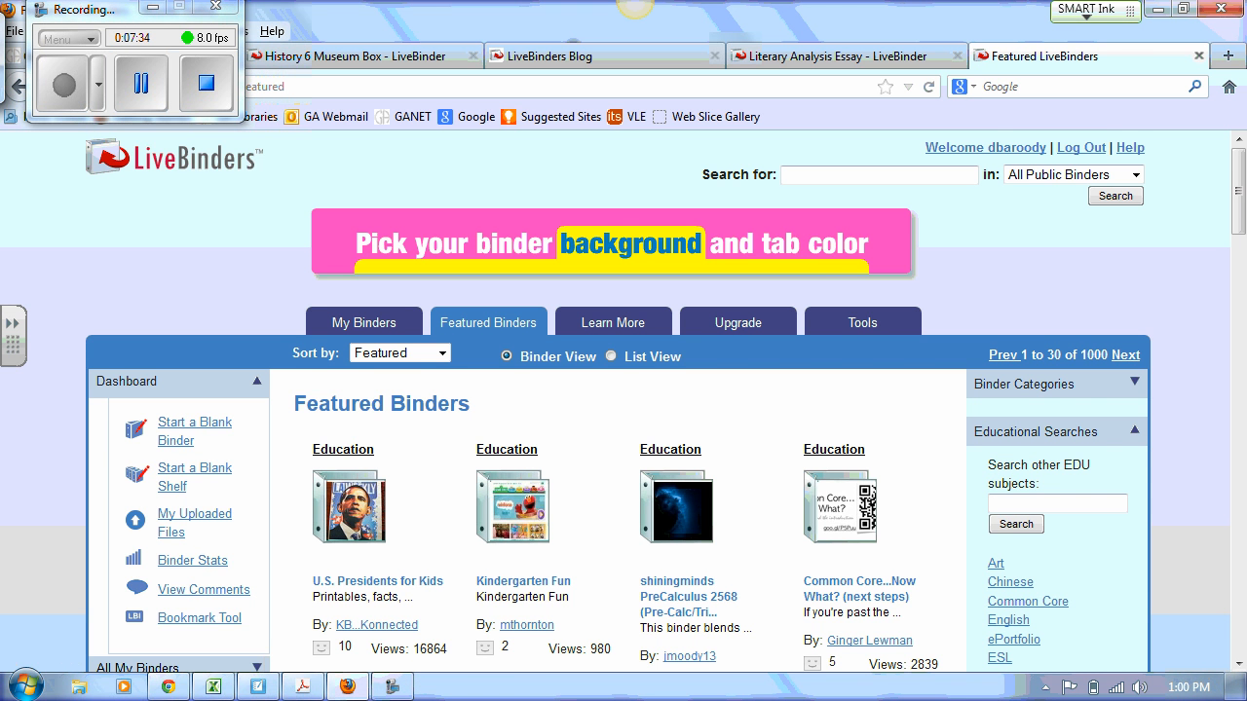
{"action": "left_click_drag", "start_coordinate": [1232, 206], "coordinate": [1232, 284]}
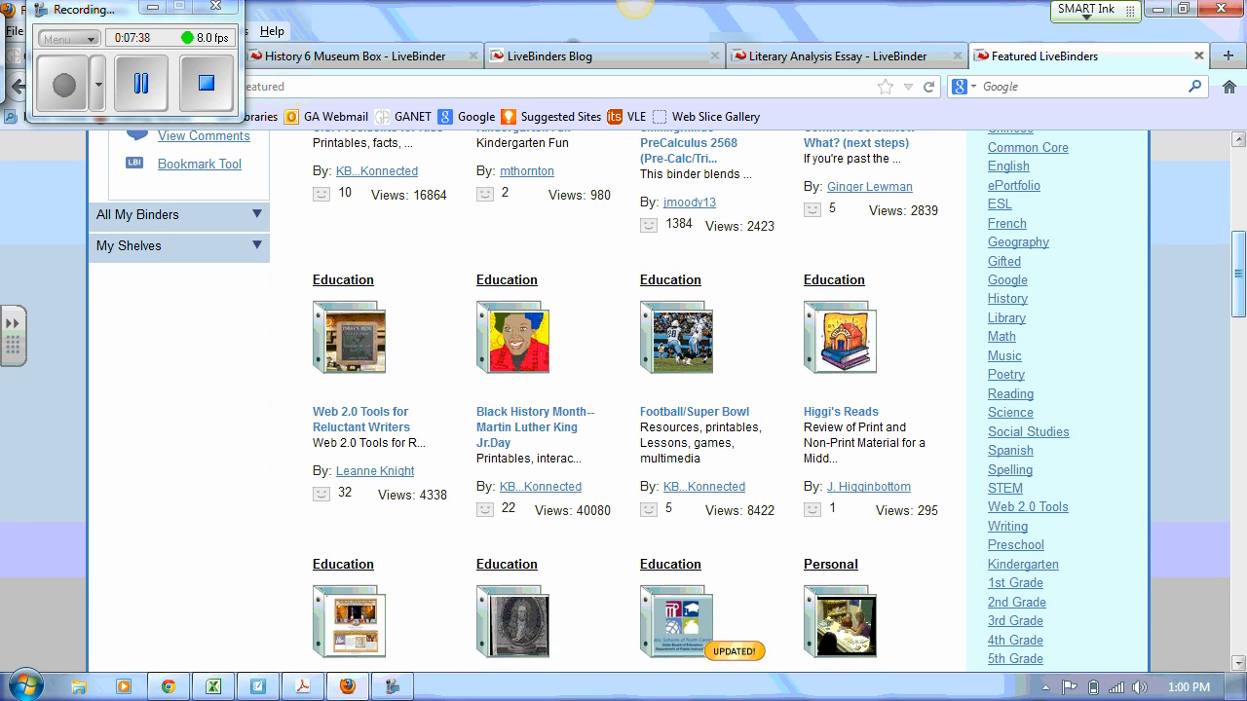
{"action": "left_click", "coordinate": [504, 341]}
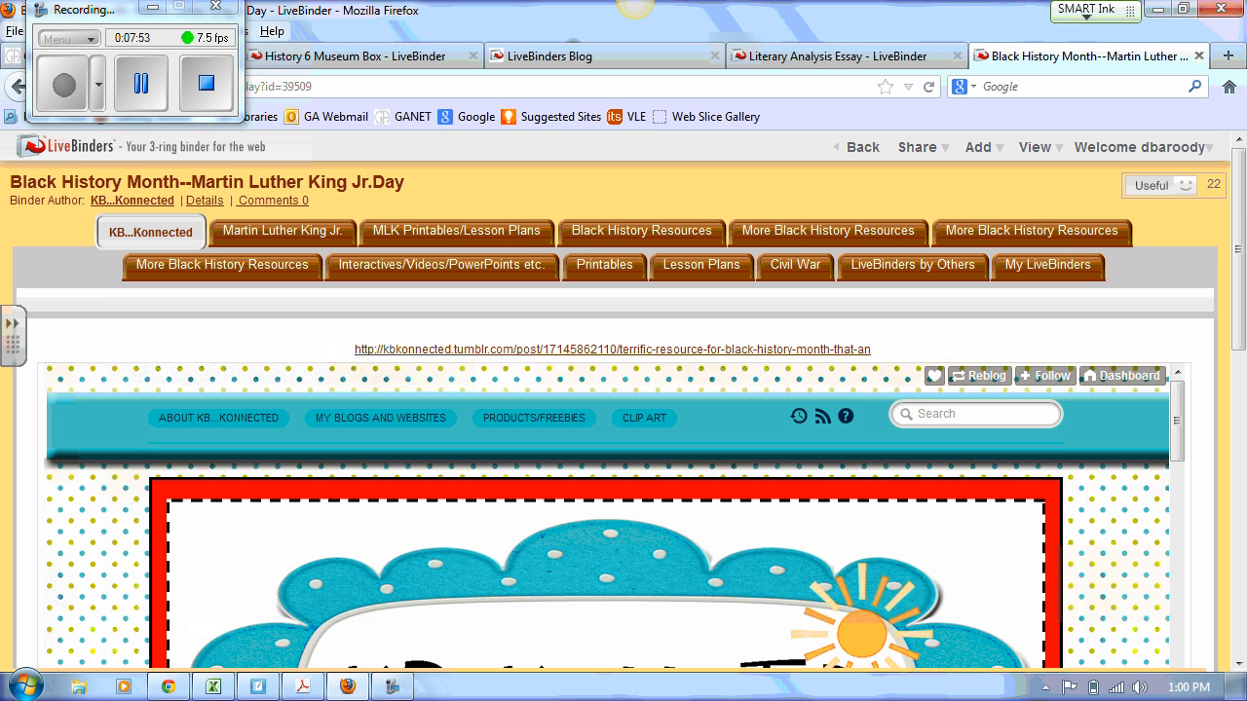
Step: View the Finishing the Dream resource under Interactives/Videos/PowerPoints etc. and open its nbclearn.com/finishingthedream link on its own page
{"action": "left_click", "coordinate": [410, 265]}
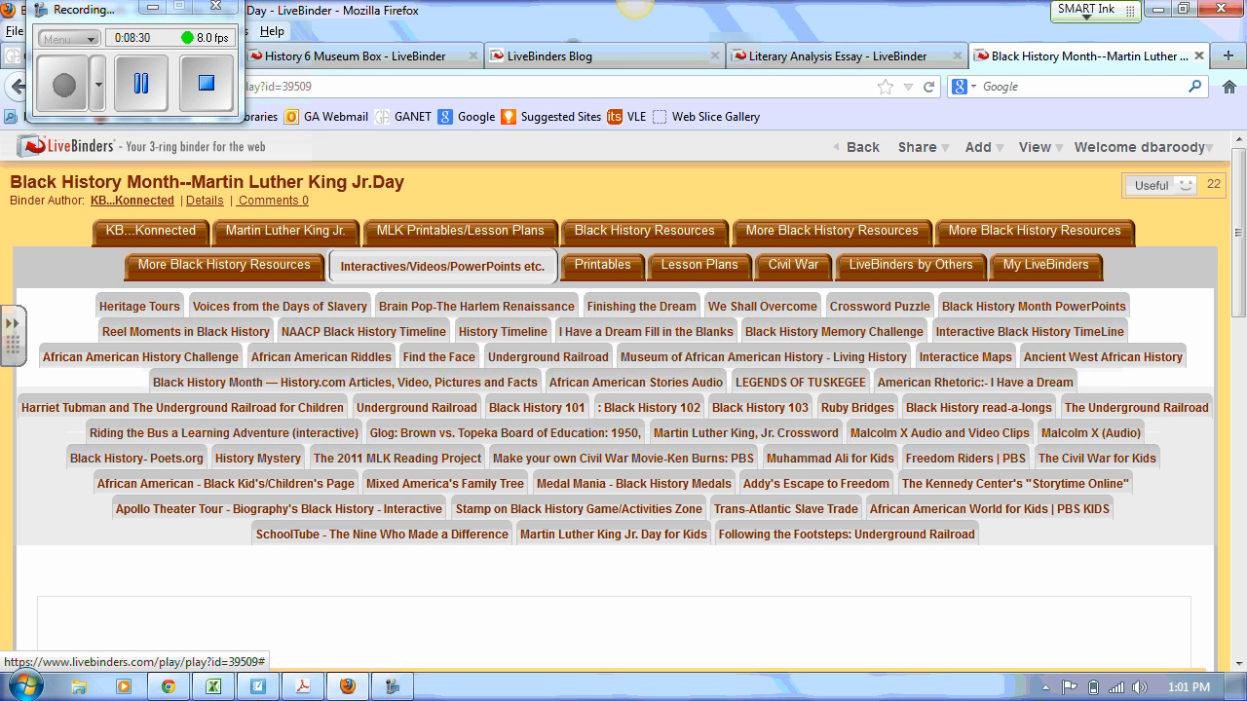
{"action": "left_click", "coordinate": [620, 82]}
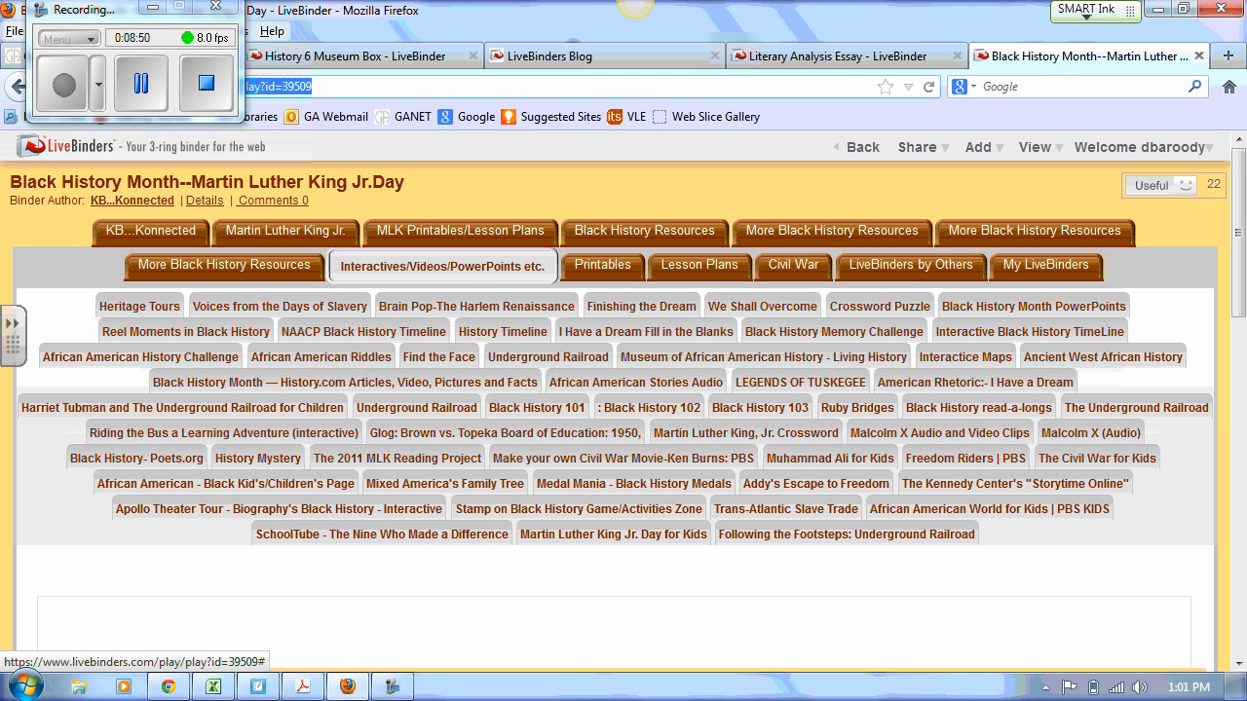
{"action": "left_click", "coordinate": [628, 301]}
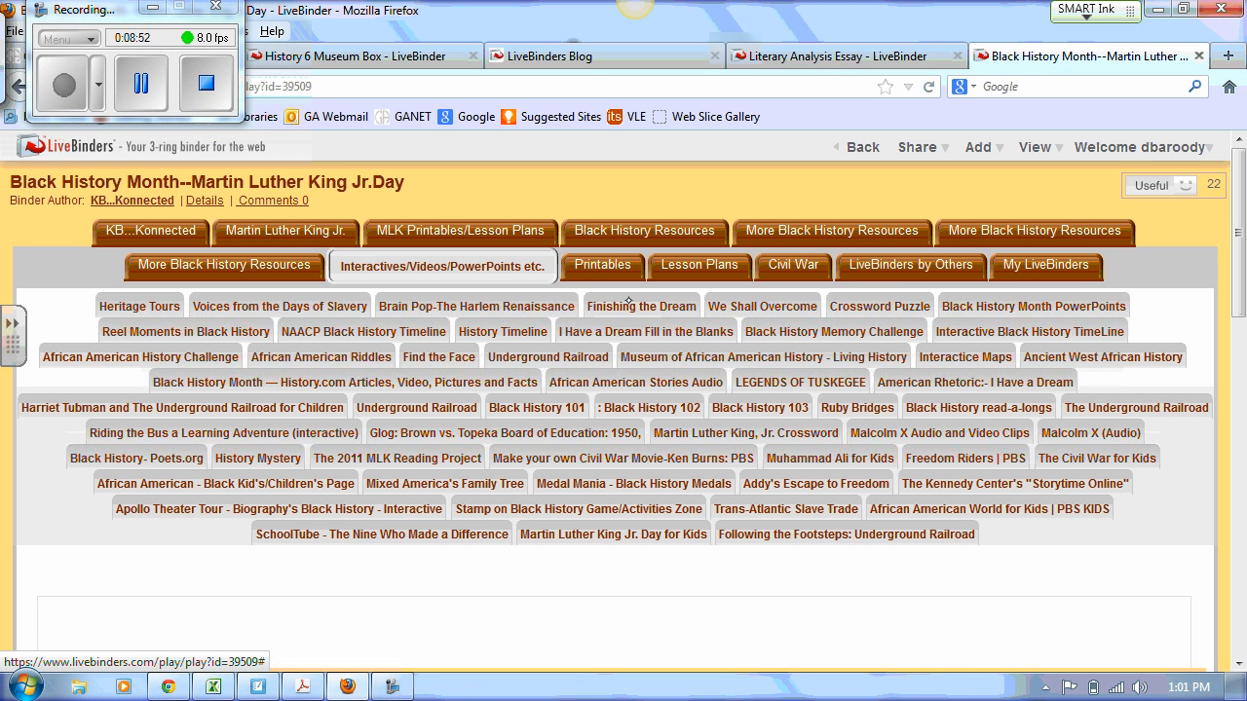
{"action": "left_click", "coordinate": [633, 304]}
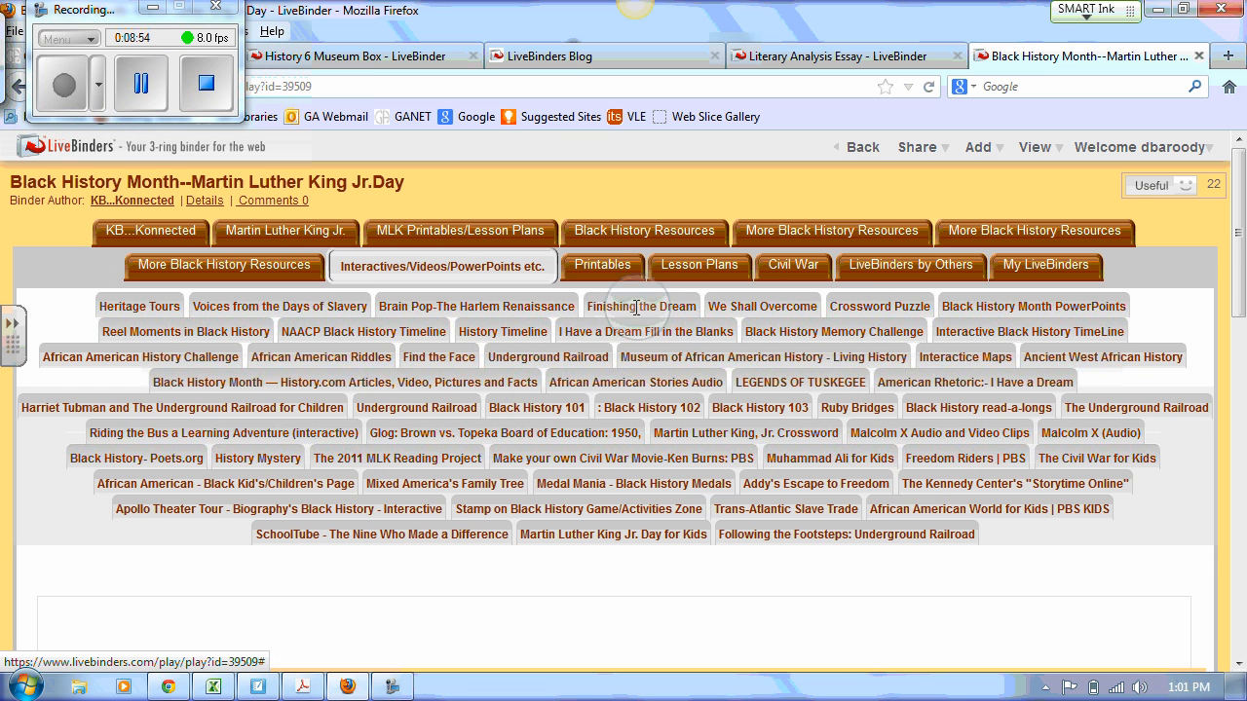
{"action": "left_click_drag", "start_coordinate": [1234, 231], "coordinate": [1235, 422]}
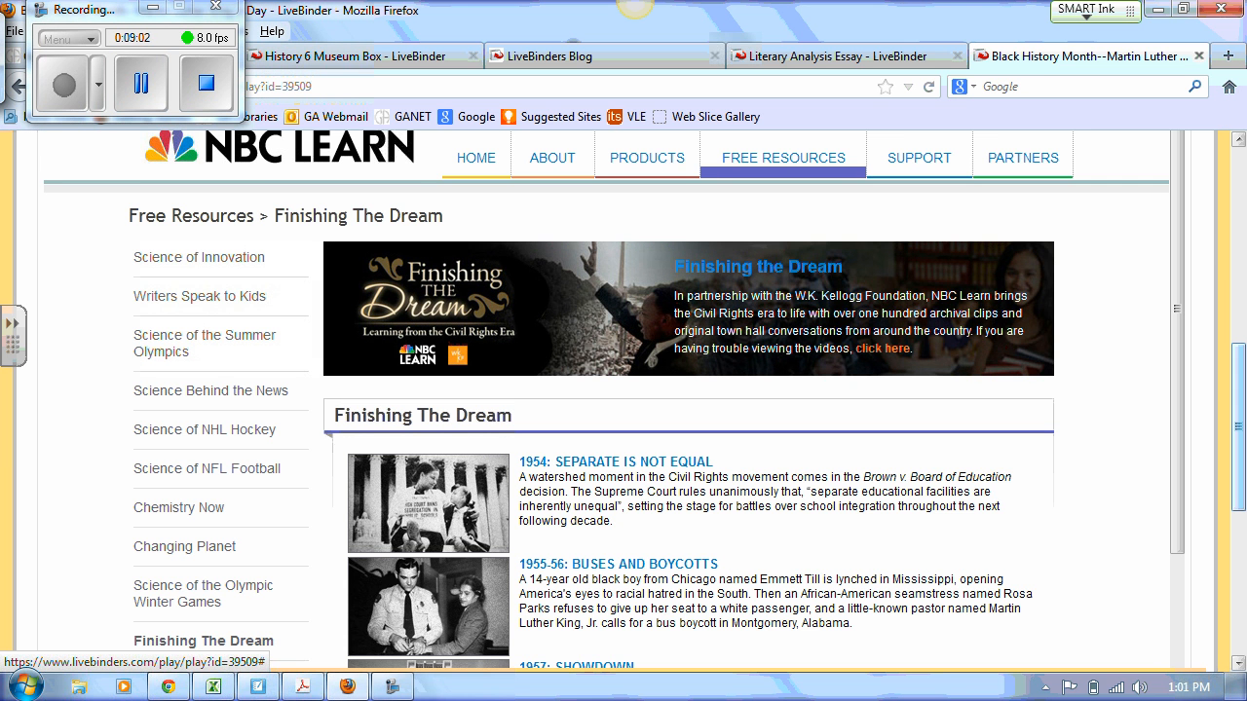
{"action": "left_click_drag", "start_coordinate": [1234, 424], "coordinate": [1233, 287]}
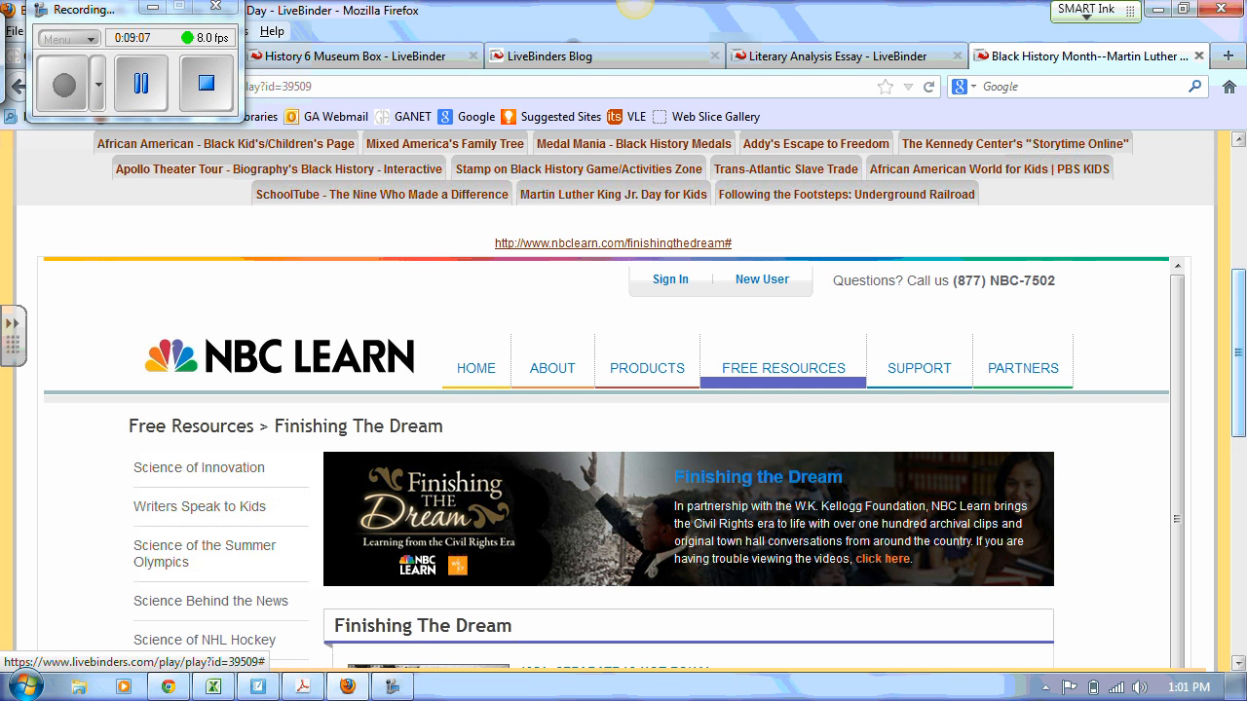
{"action": "left_click", "coordinate": [613, 243]}
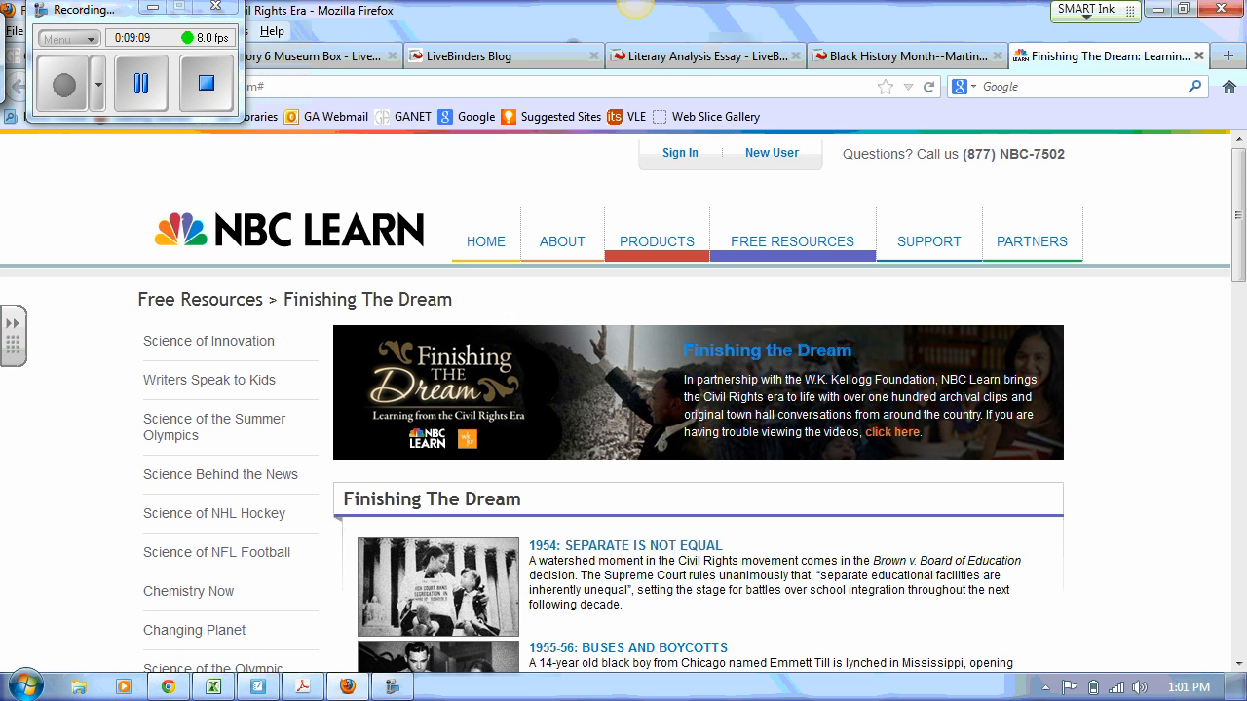
{"action": "left_click", "coordinate": [658, 86]}
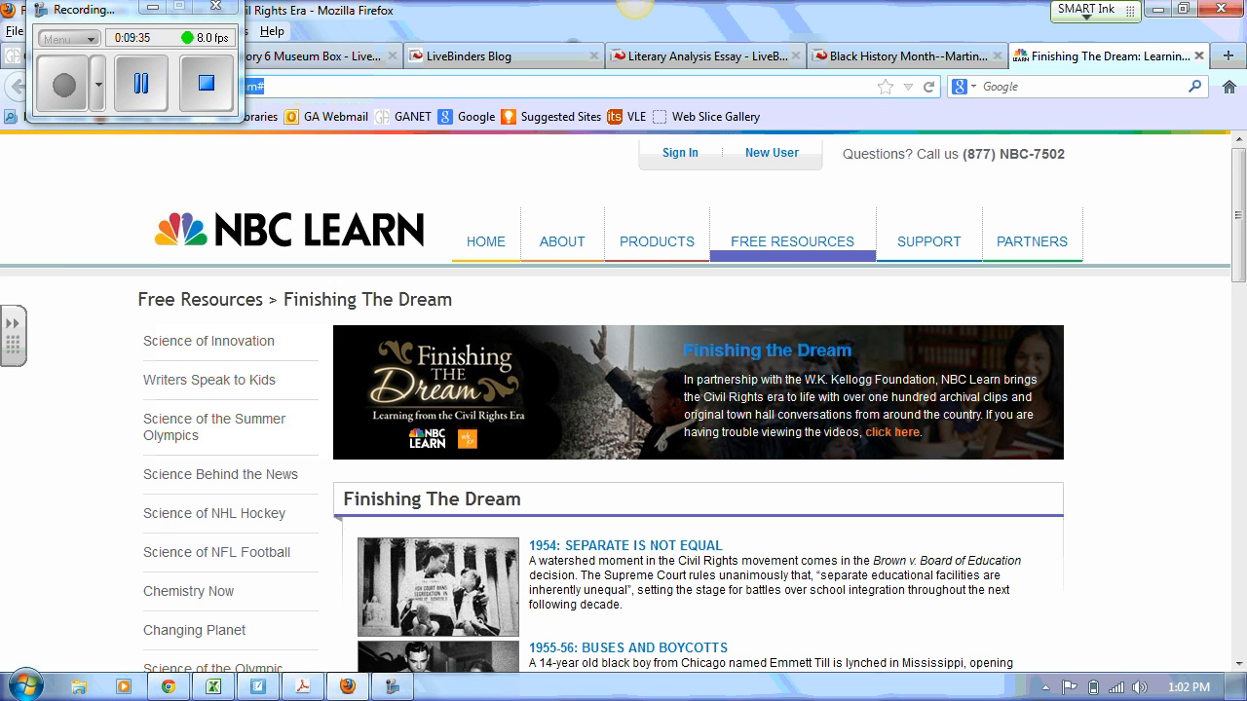
Step: Switch to the slide presentation, advance to the How To... slide and open the linked How to Use LiveBinders.pdf
{"action": "left_click", "coordinate": [255, 686]}
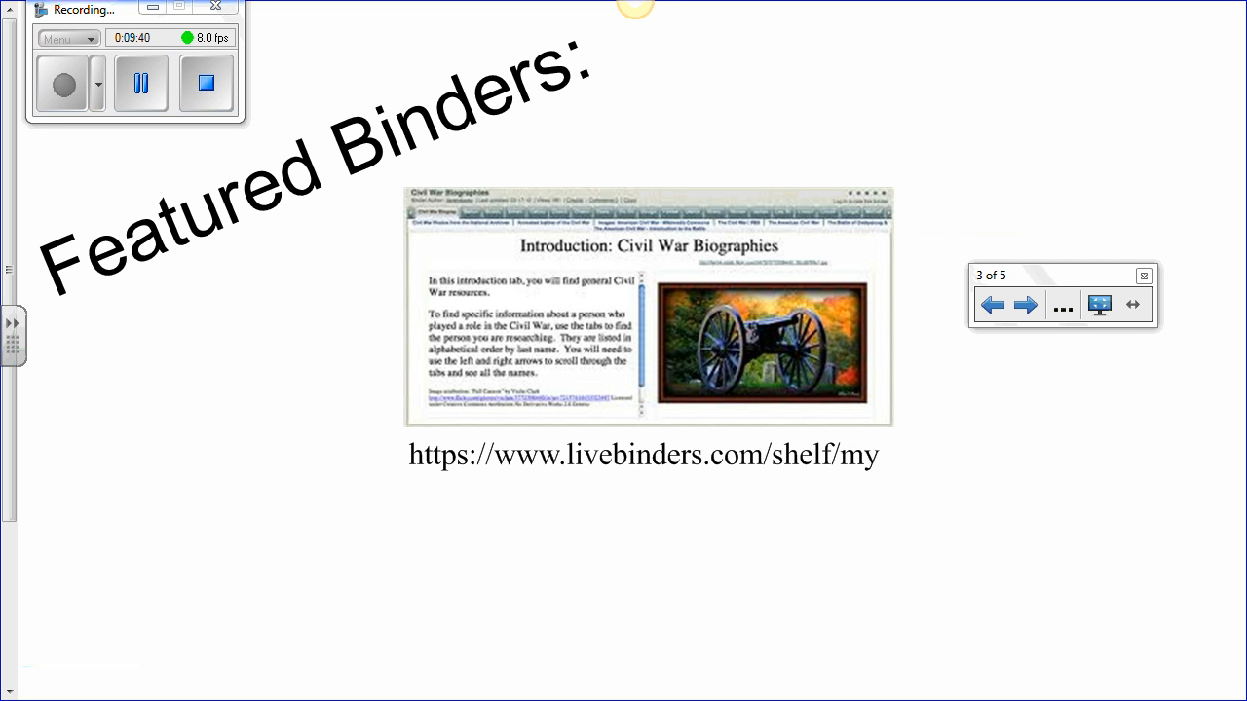
{"action": "left_click", "coordinate": [1026, 303]}
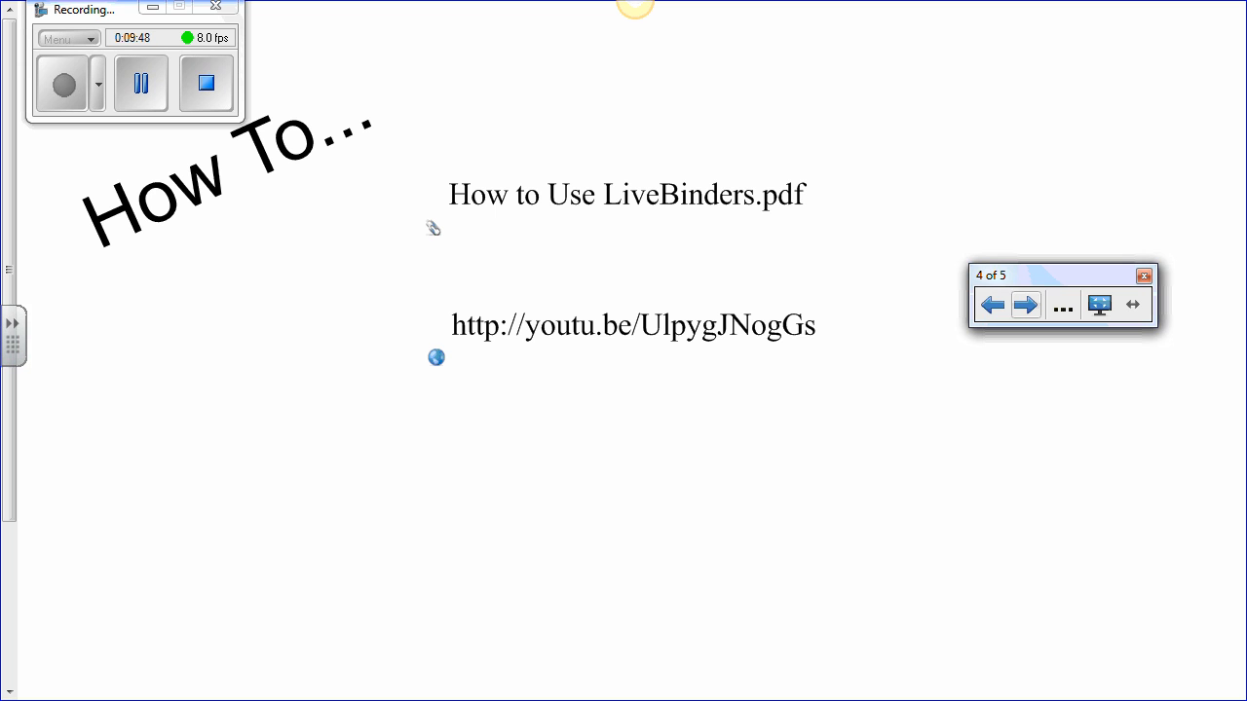
{"action": "left_click", "coordinate": [688, 186]}
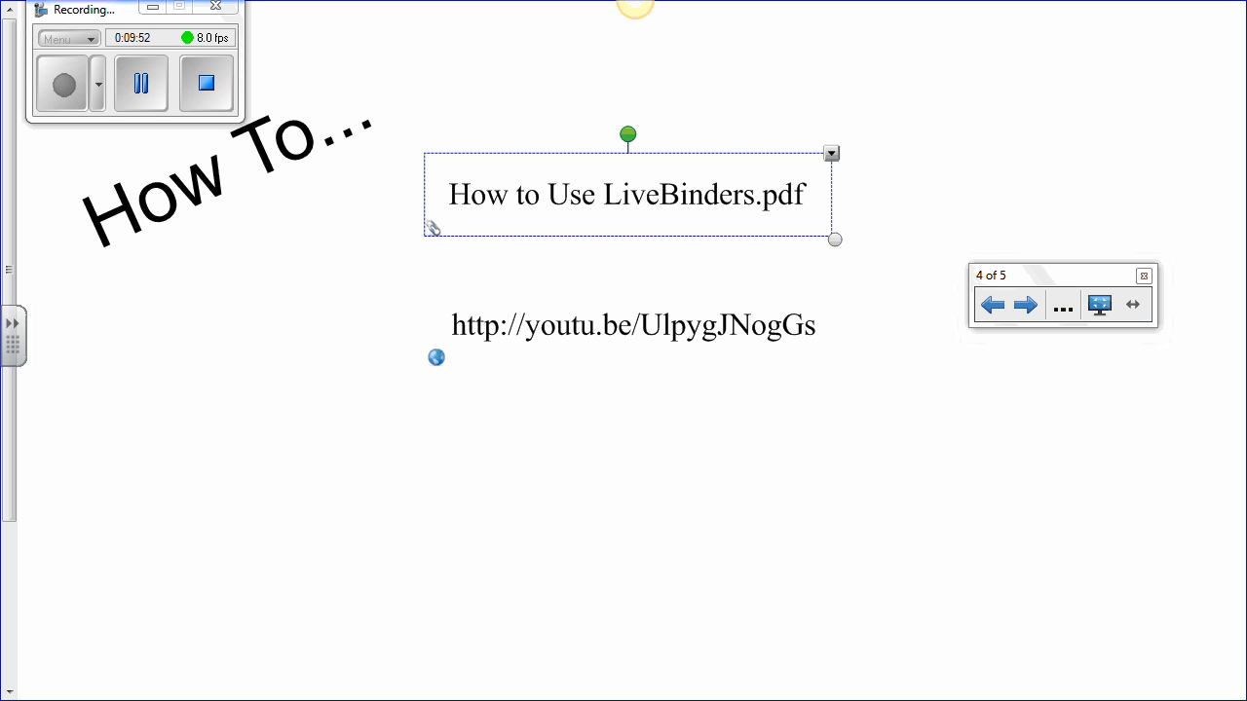
{"action": "double_click", "coordinate": [686, 186]}
{"action": "left_click", "coordinate": [687, 186]}
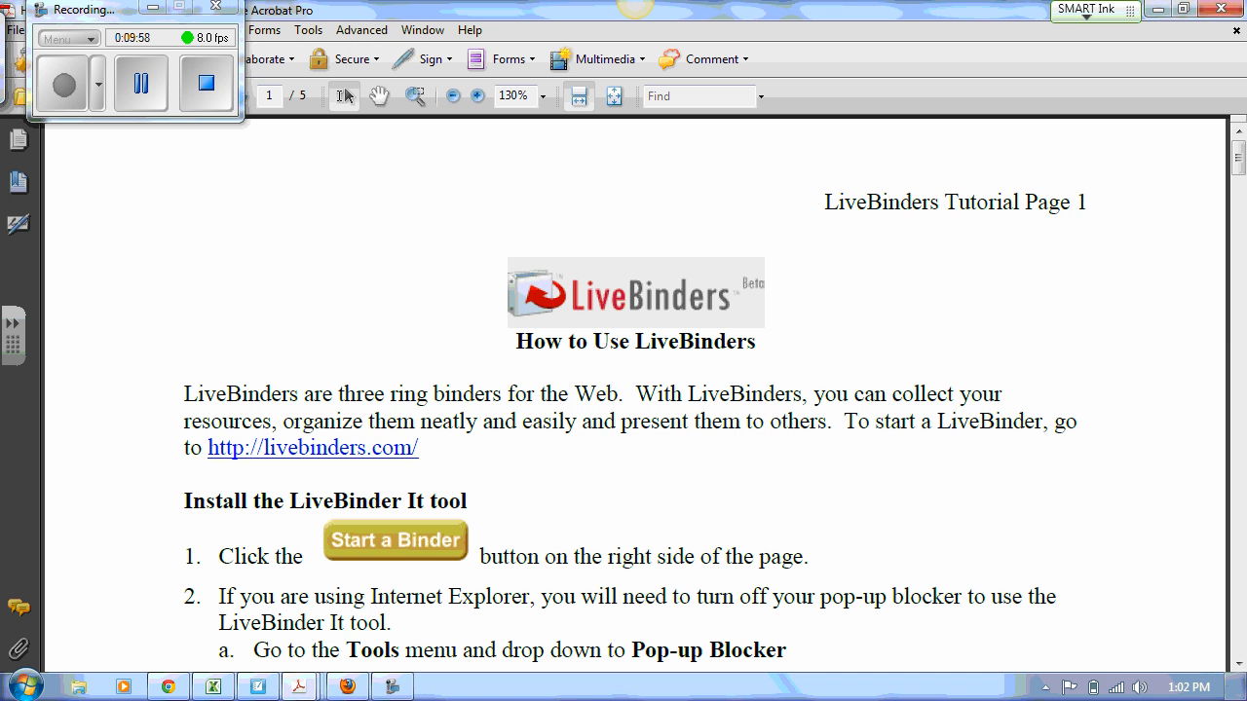
Step: Look through the LiveBinders tutorial PDF up to the Using the LiveBinder It tool section, return to its start and minimize it
{"action": "scroll", "coordinate": [643, 390], "scroll_direction": "down", "scroll_amount": 10}
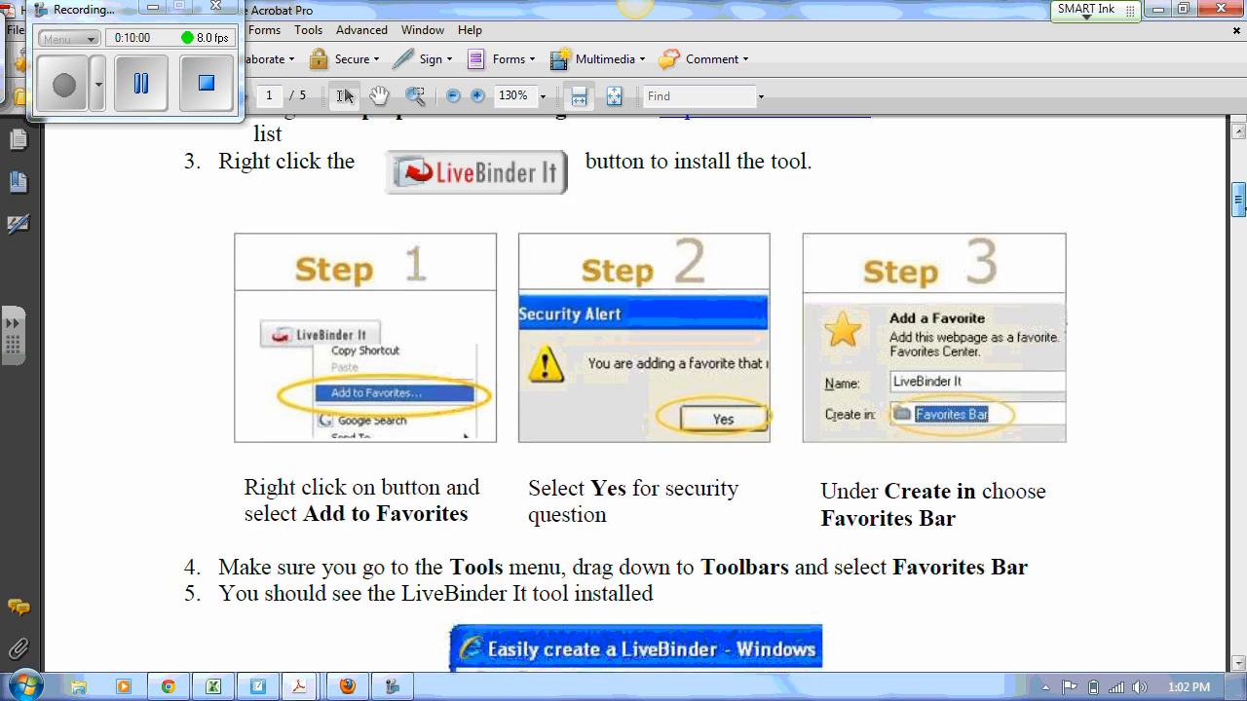
{"action": "scroll", "coordinate": [643, 389], "scroll_direction": "down", "scroll_amount": 10}
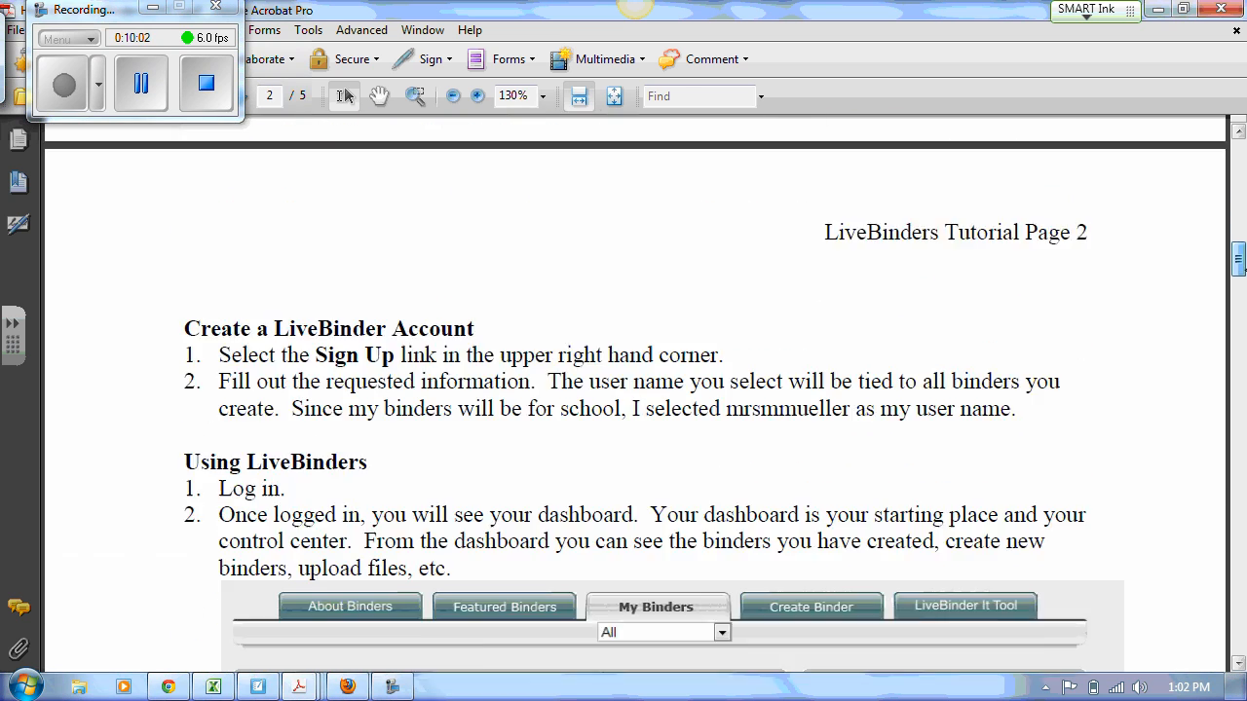
{"action": "scroll", "coordinate": [643, 389], "scroll_direction": "down", "scroll_amount": 10}
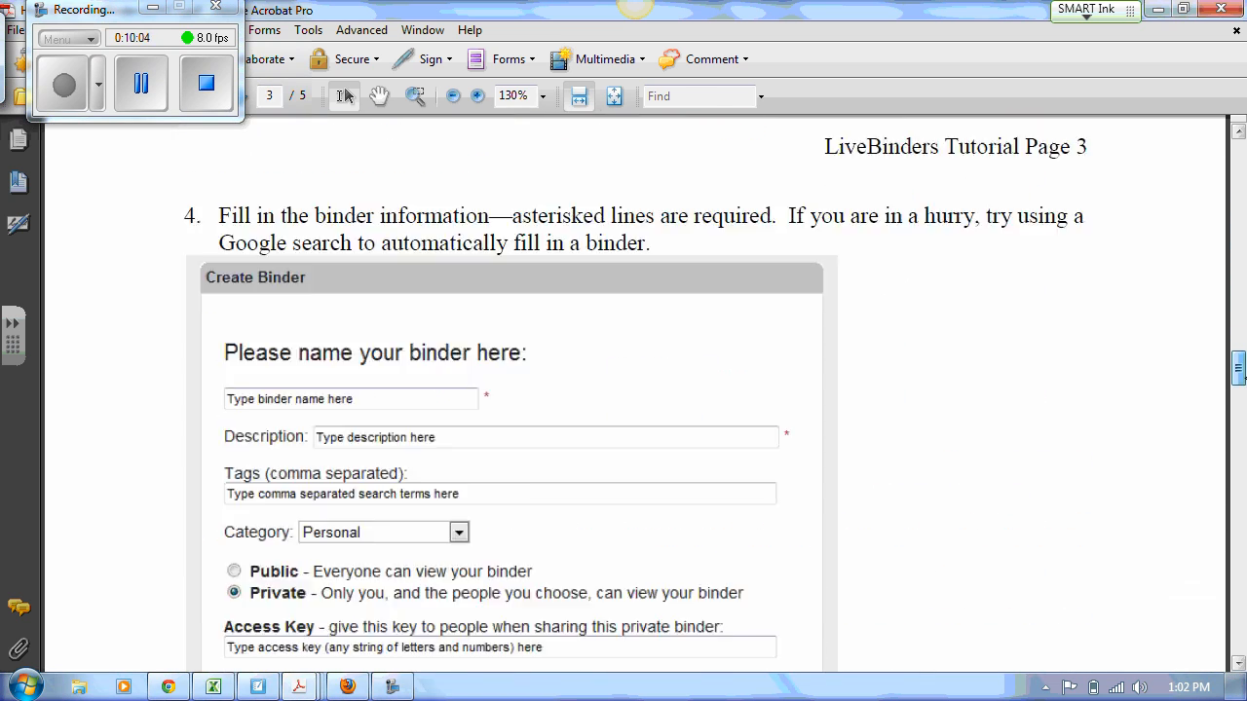
{"action": "scroll", "coordinate": [643, 390], "scroll_direction": "down", "scroll_amount": 8}
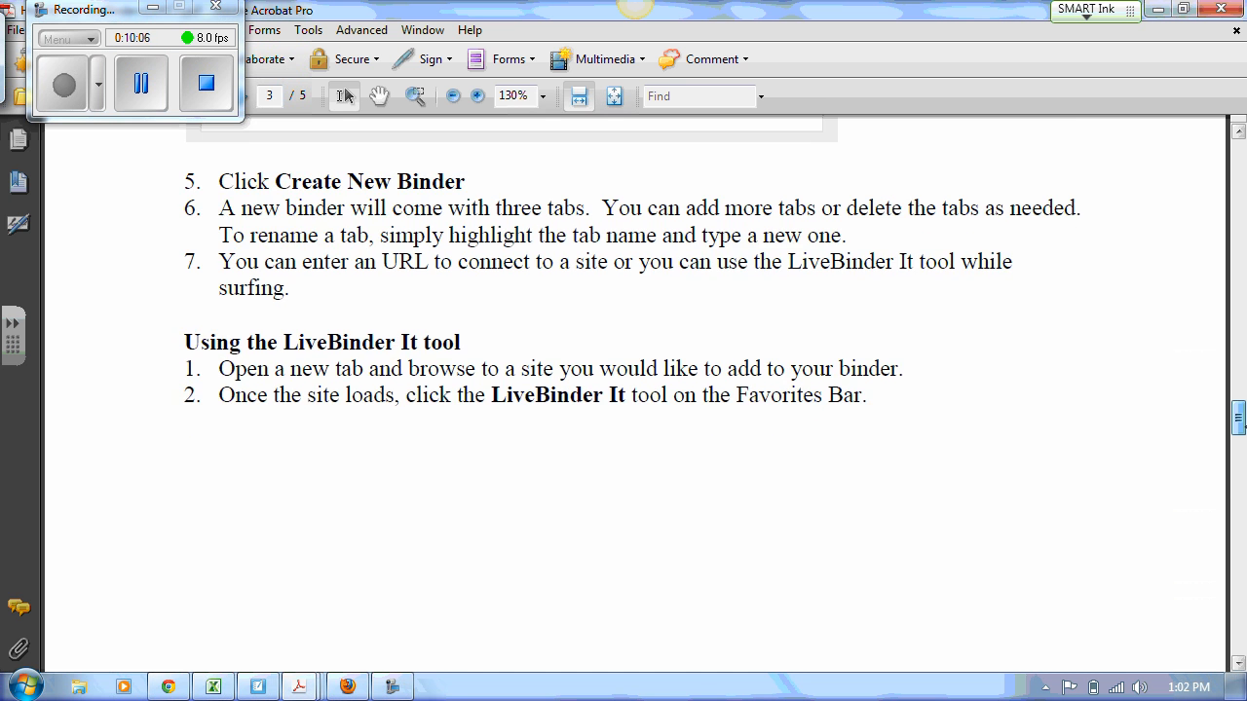
{"action": "left_click_drag", "start_coordinate": [1241, 419], "coordinate": [1229, 148]}
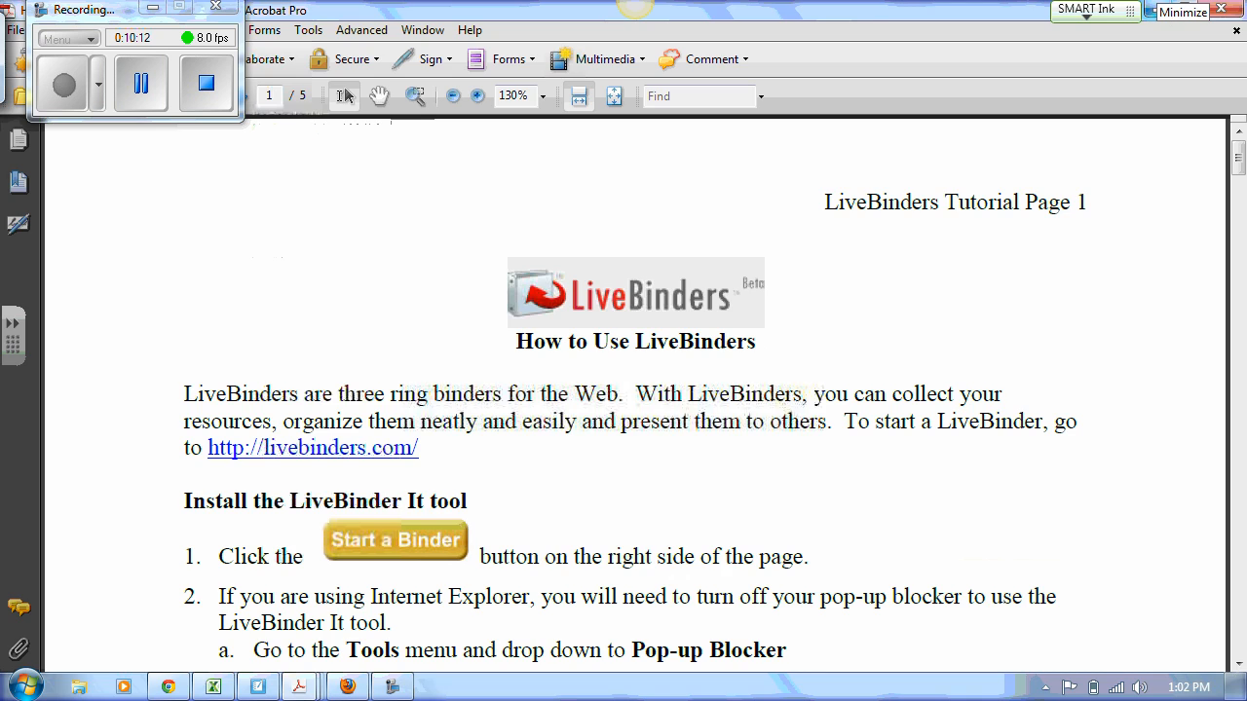
{"action": "left_click", "coordinate": [1157, 8]}
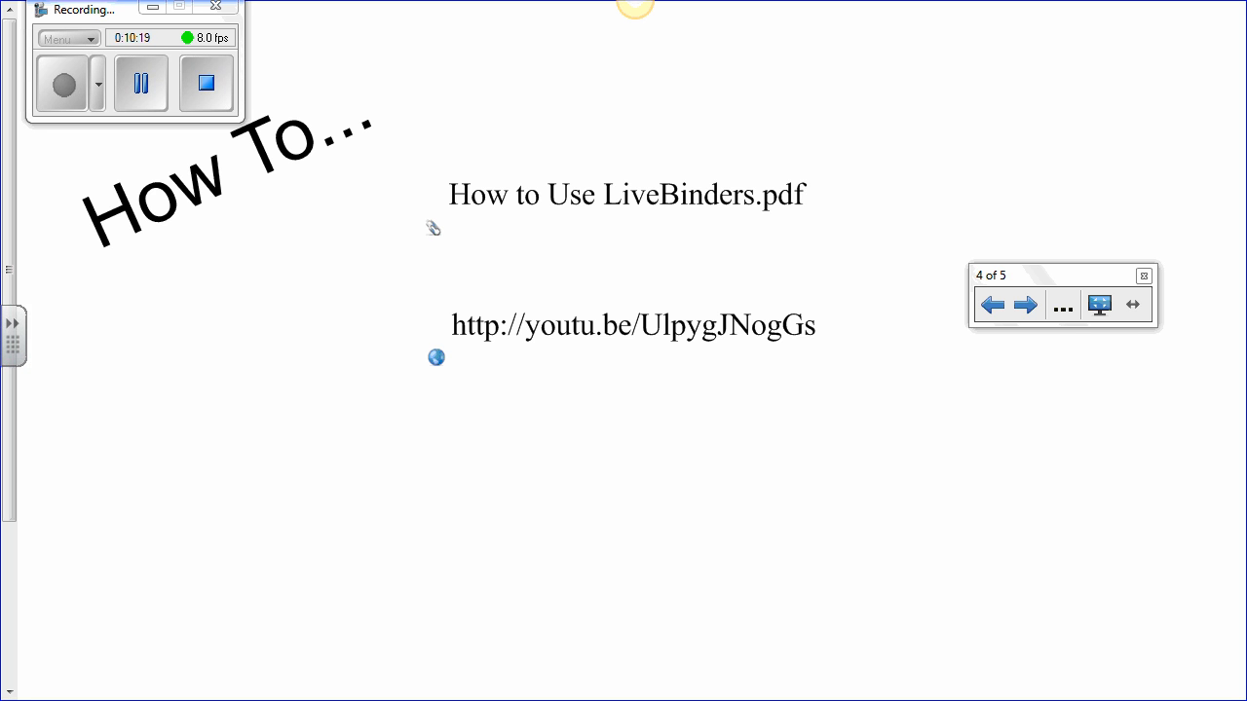
Step: Advance to the last slide, exit the full-screen presentation and switch to Firefox
{"action": "left_click", "coordinate": [1026, 304]}
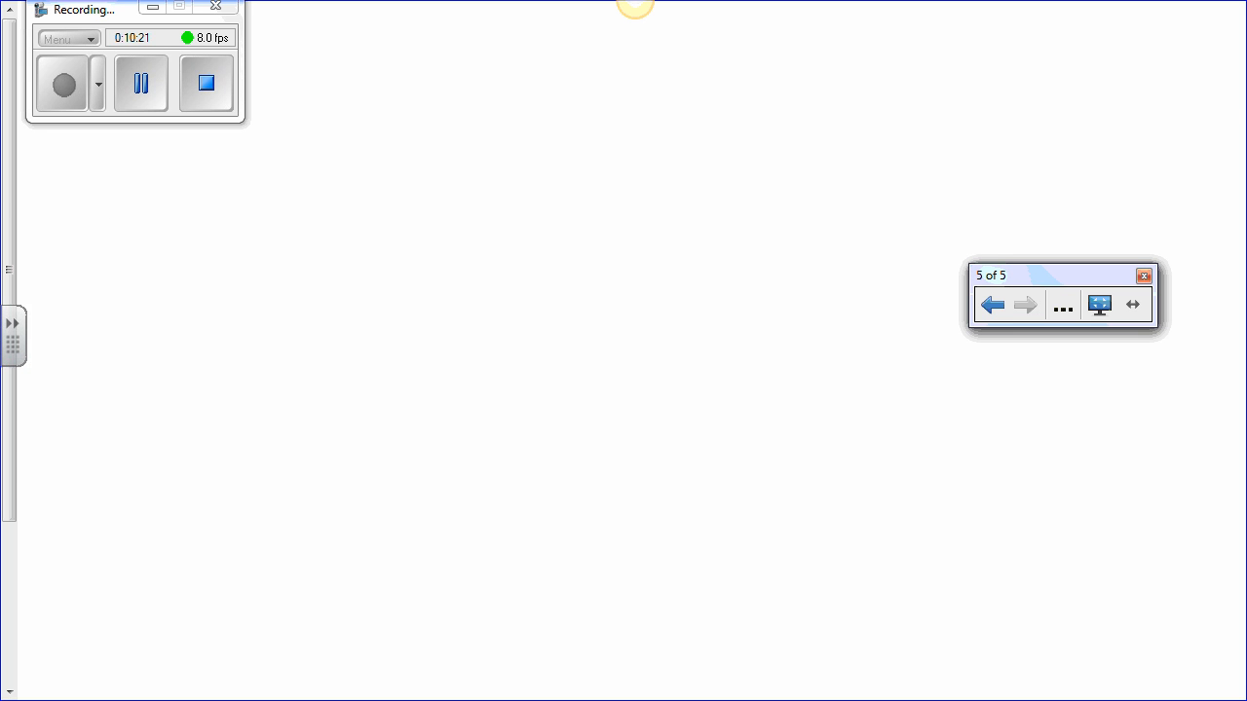
{"action": "left_click", "coordinate": [1144, 275]}
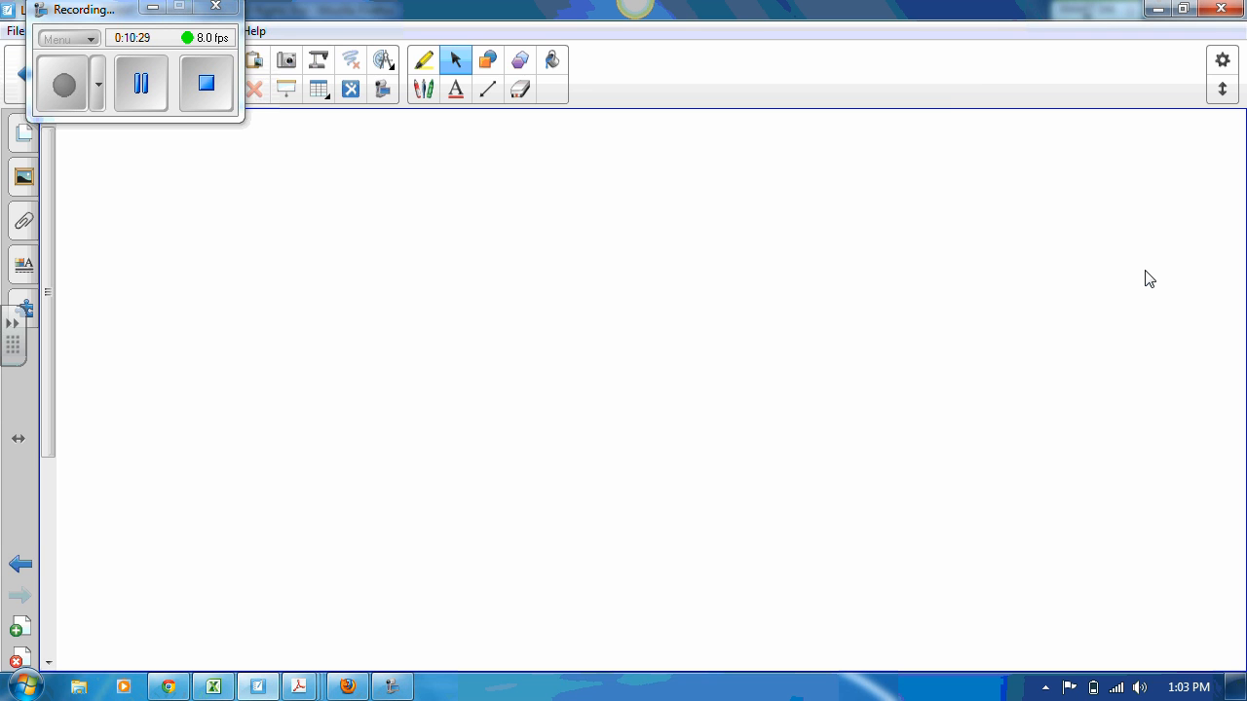
{"action": "left_click", "coordinate": [347, 687]}
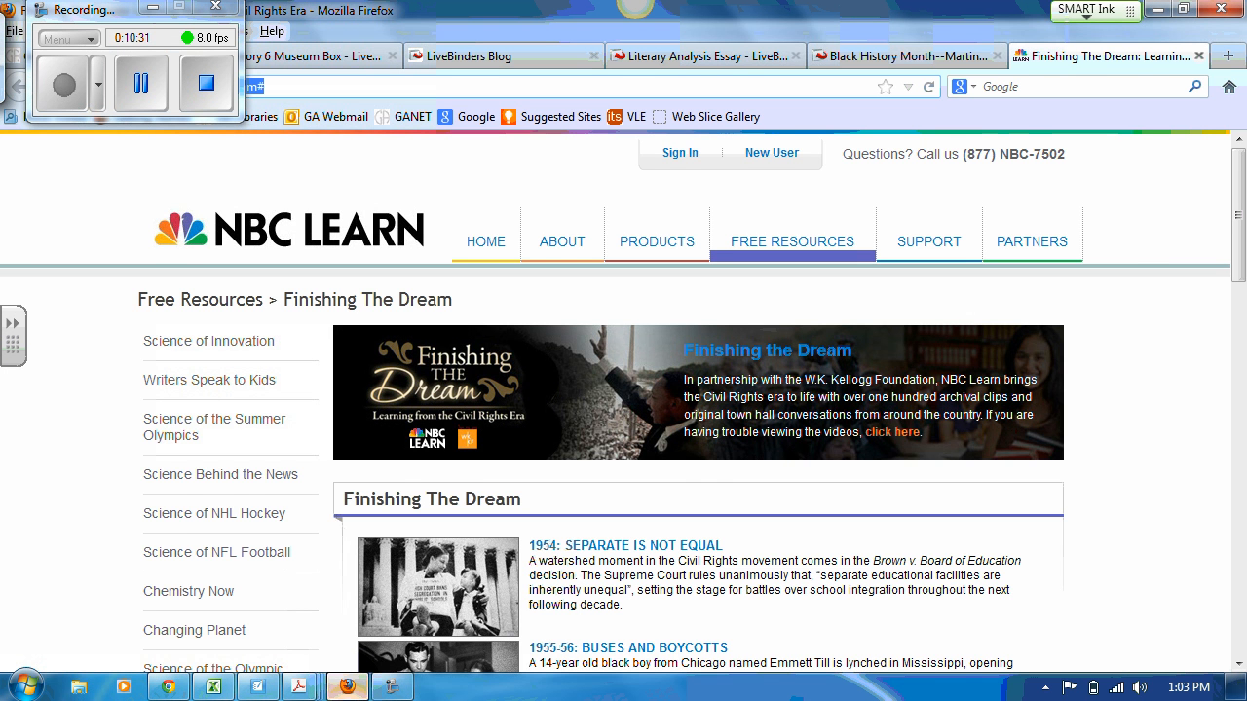
{"action": "mouse_move", "coordinate": [1239, 200]}
{"action": "left_mouse_down"}
{"action": "mouse_move", "coordinate": [1240, 219]}
{"action": "mouse_move", "coordinate": [1242, 200]}
{"action": "left_mouse_up"}
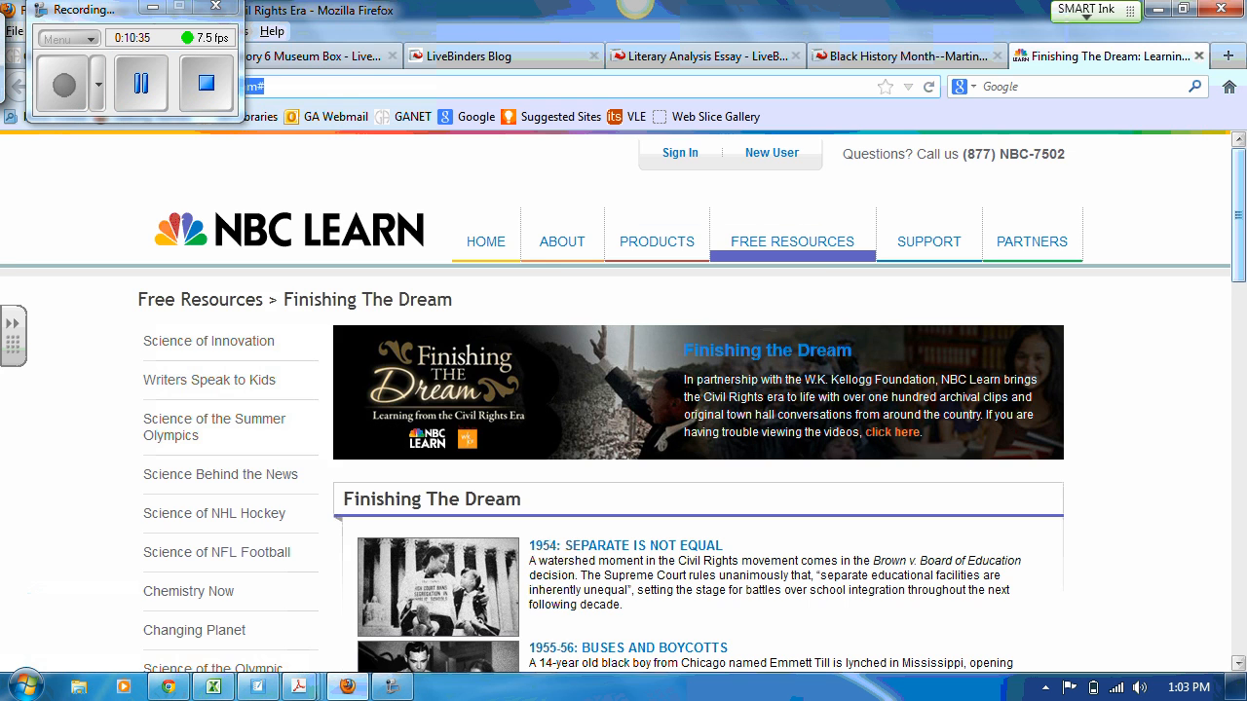
Step: Go from the History 6 Museum Box binder to the My Binders shelf and start a blank binder
{"action": "left_click", "coordinate": [292, 57]}
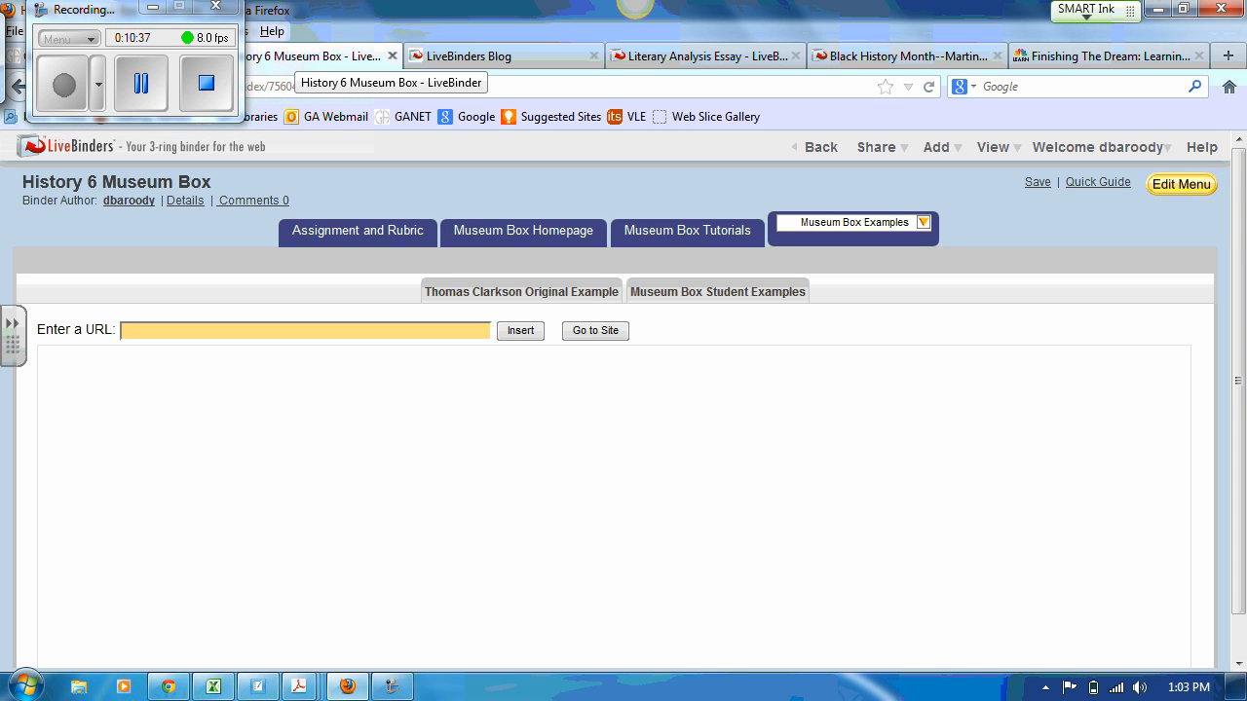
{"action": "left_click", "coordinate": [1127, 153]}
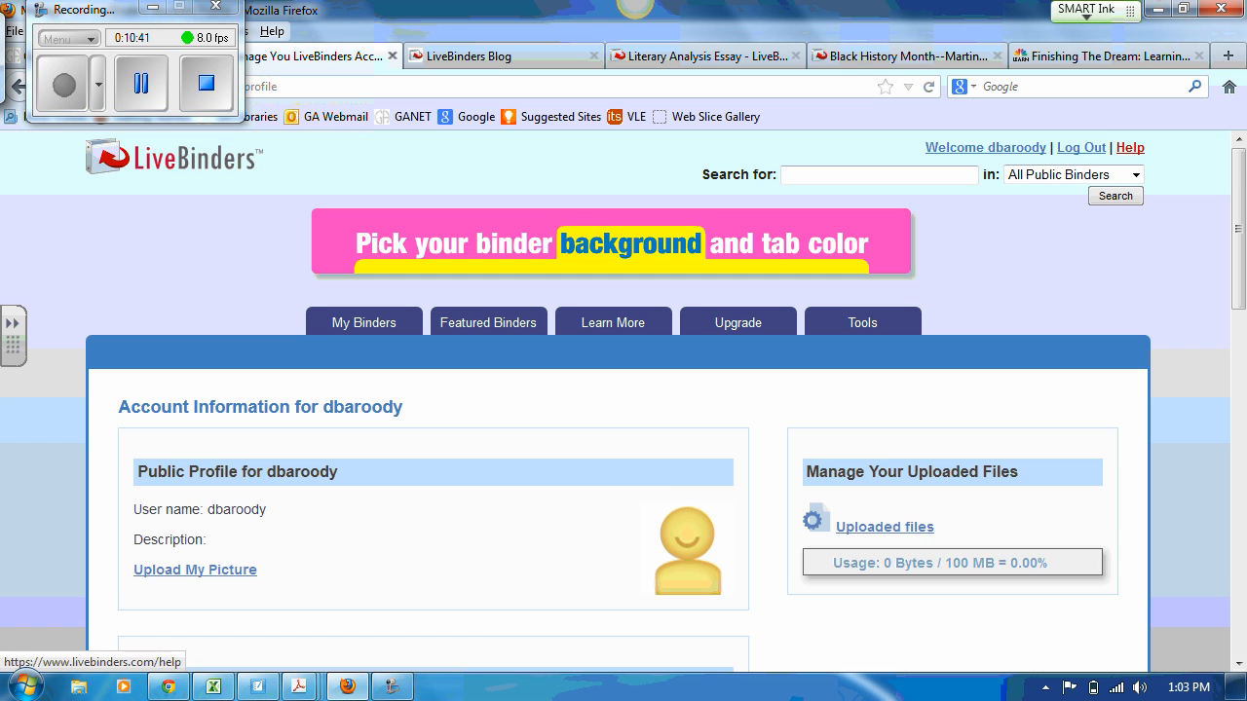
{"action": "scroll", "coordinate": [1130, 148], "scroll_direction": "down", "scroll_amount": 3}
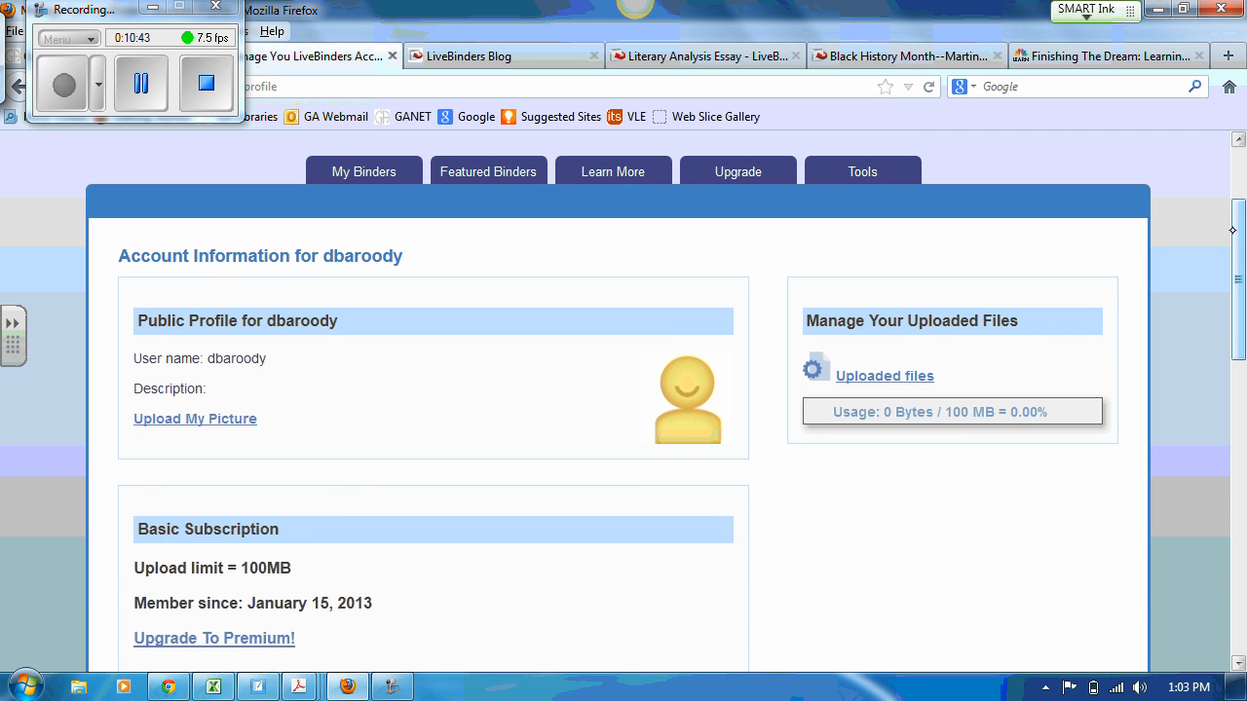
{"action": "left_click", "coordinate": [358, 170]}
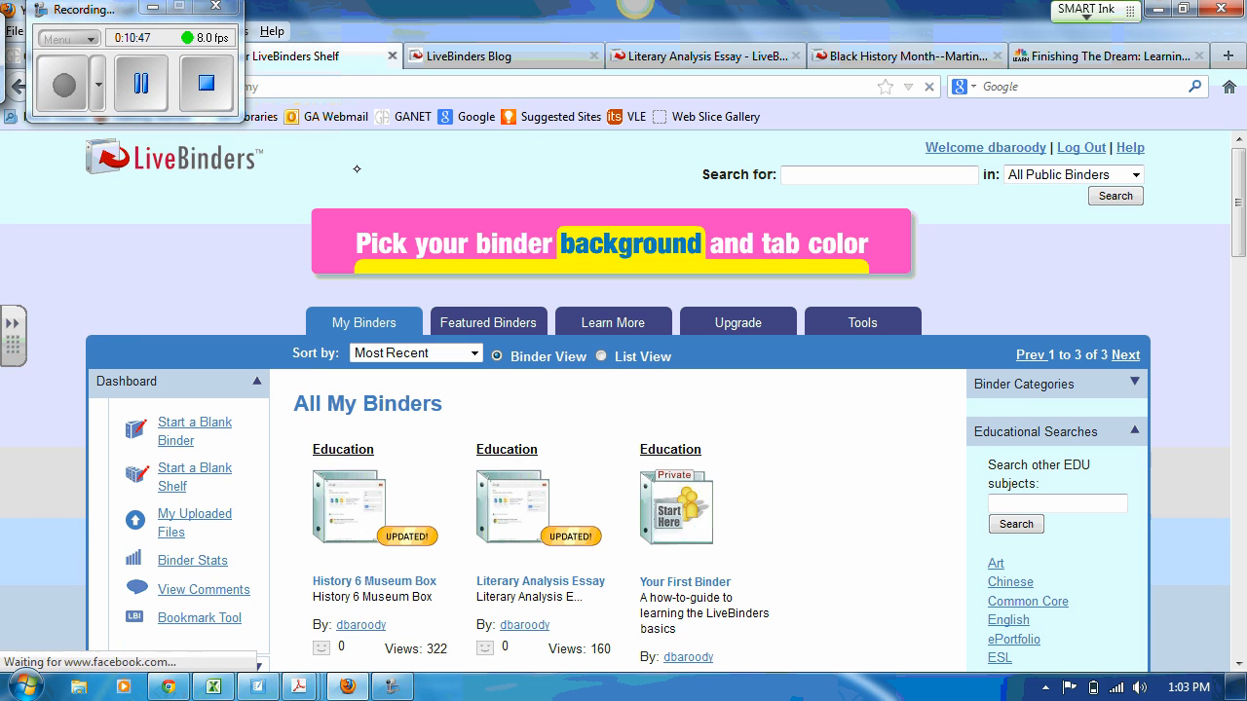
{"action": "scroll", "coordinate": [1233, 249], "scroll_direction": "down", "scroll_amount": 2}
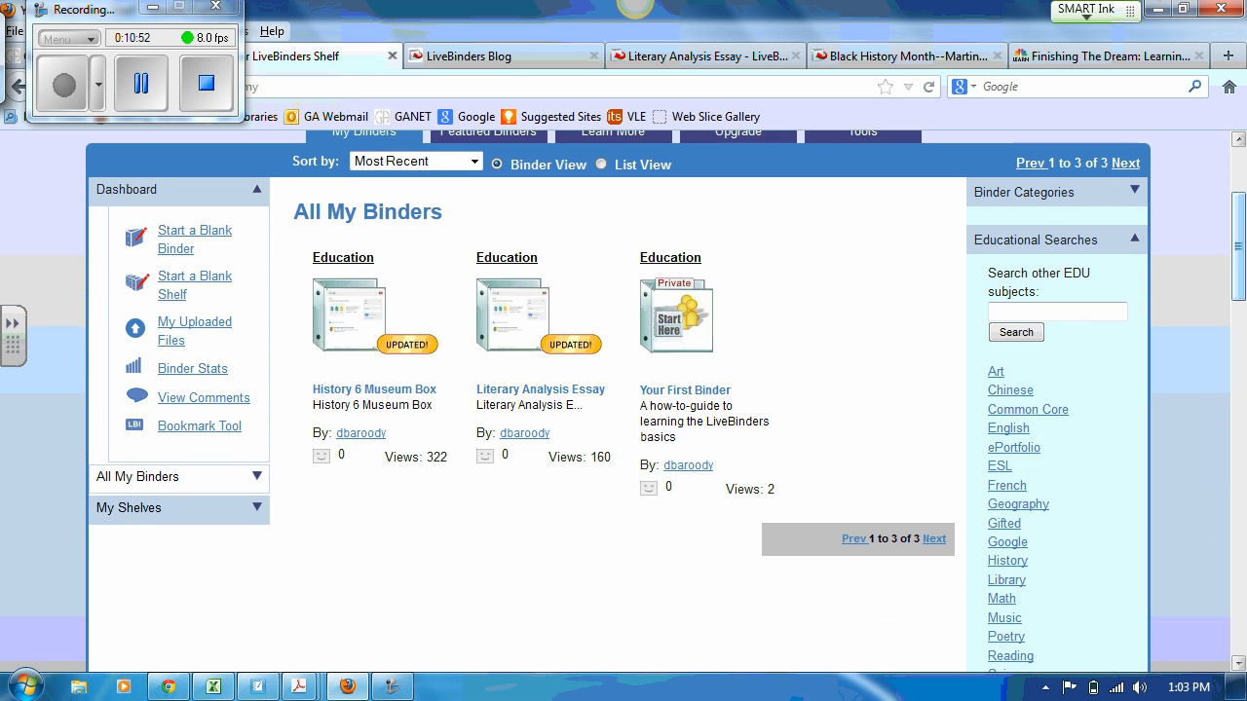
{"action": "left_click", "coordinate": [171, 233]}
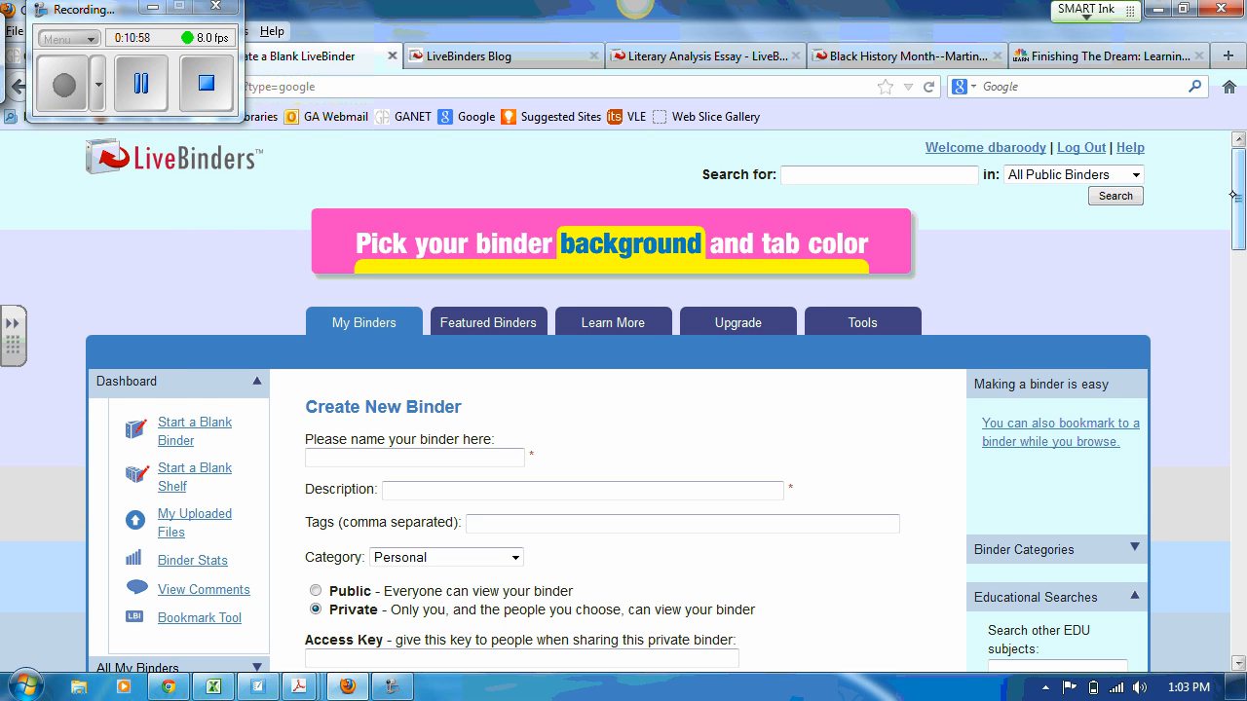
{"action": "left_click_drag", "start_coordinate": [1233, 195], "coordinate": [1234, 235]}
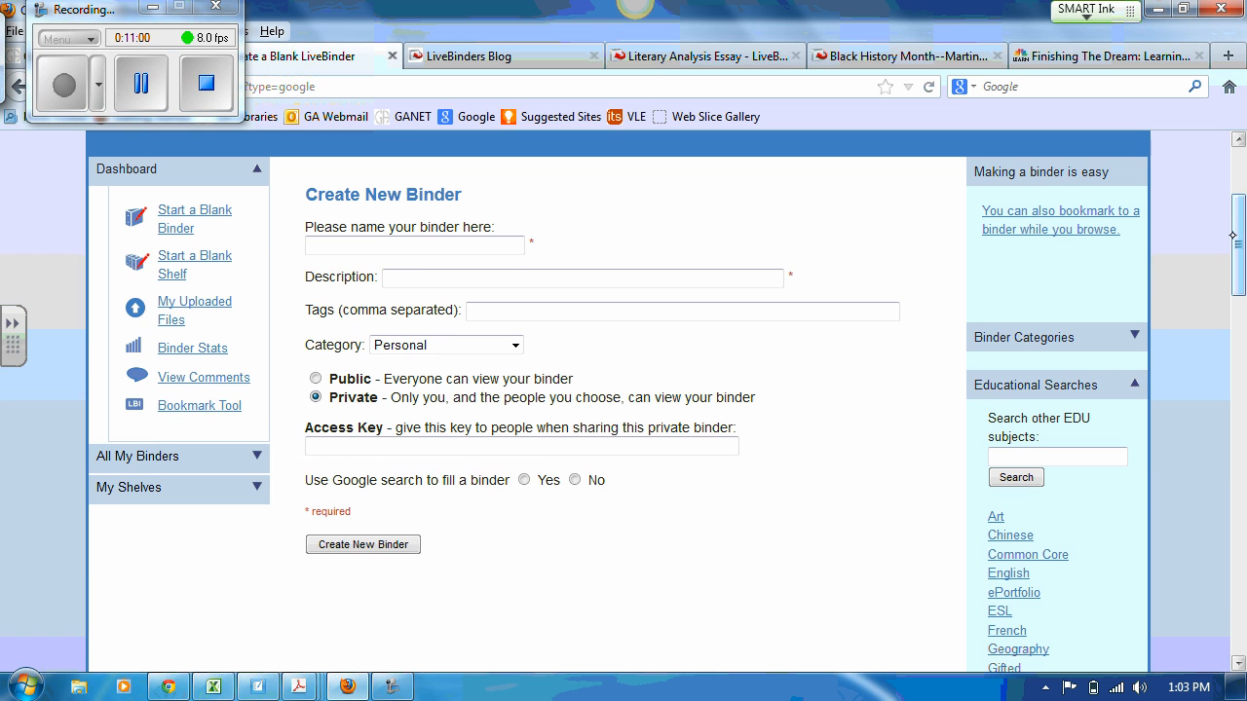
Step: Name the new binder Shakespeare, enter the description 8th Grade R+J and set the category to Education
{"action": "left_click", "coordinate": [417, 243]}
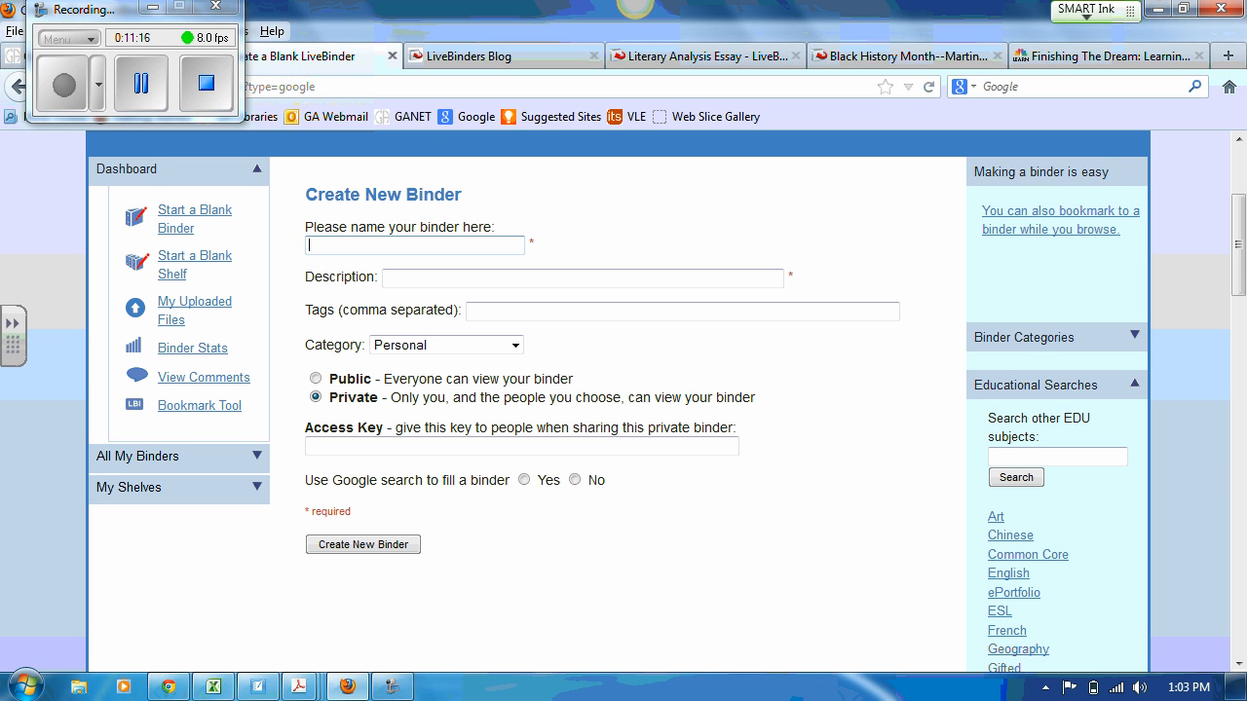
{"action": "type", "text": "Shakespeare"}
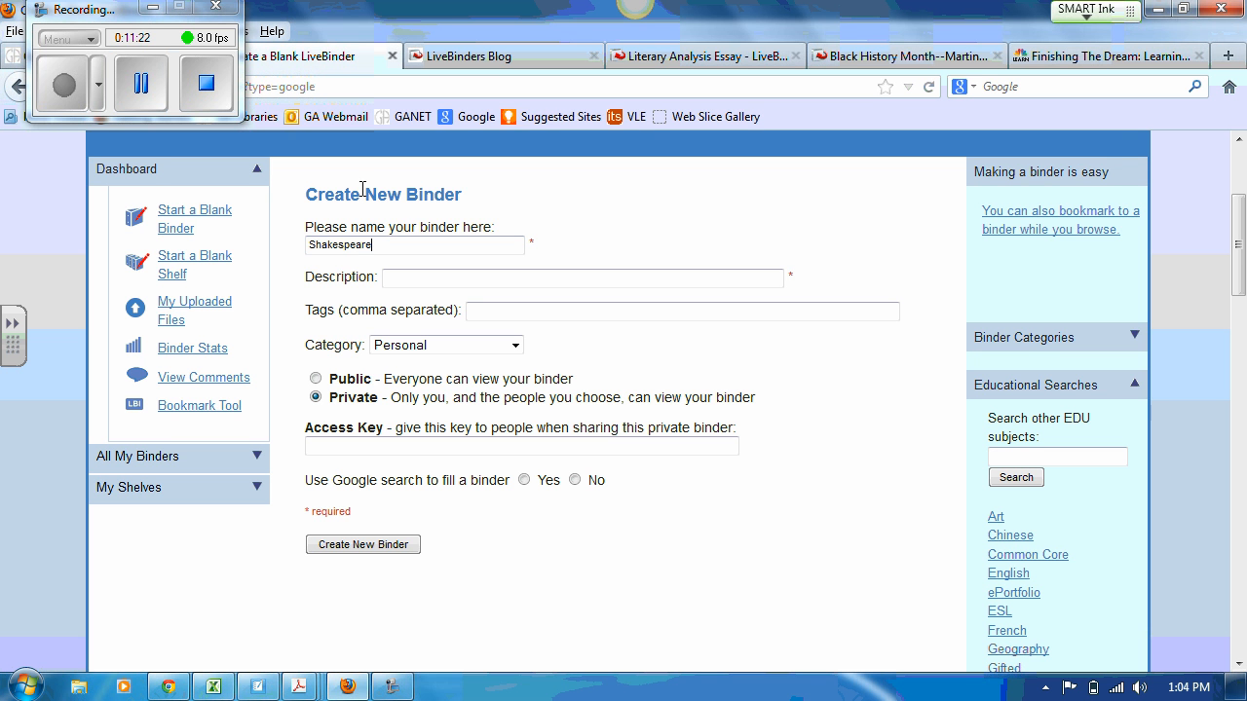
{"action": "left_click", "coordinate": [411, 280]}
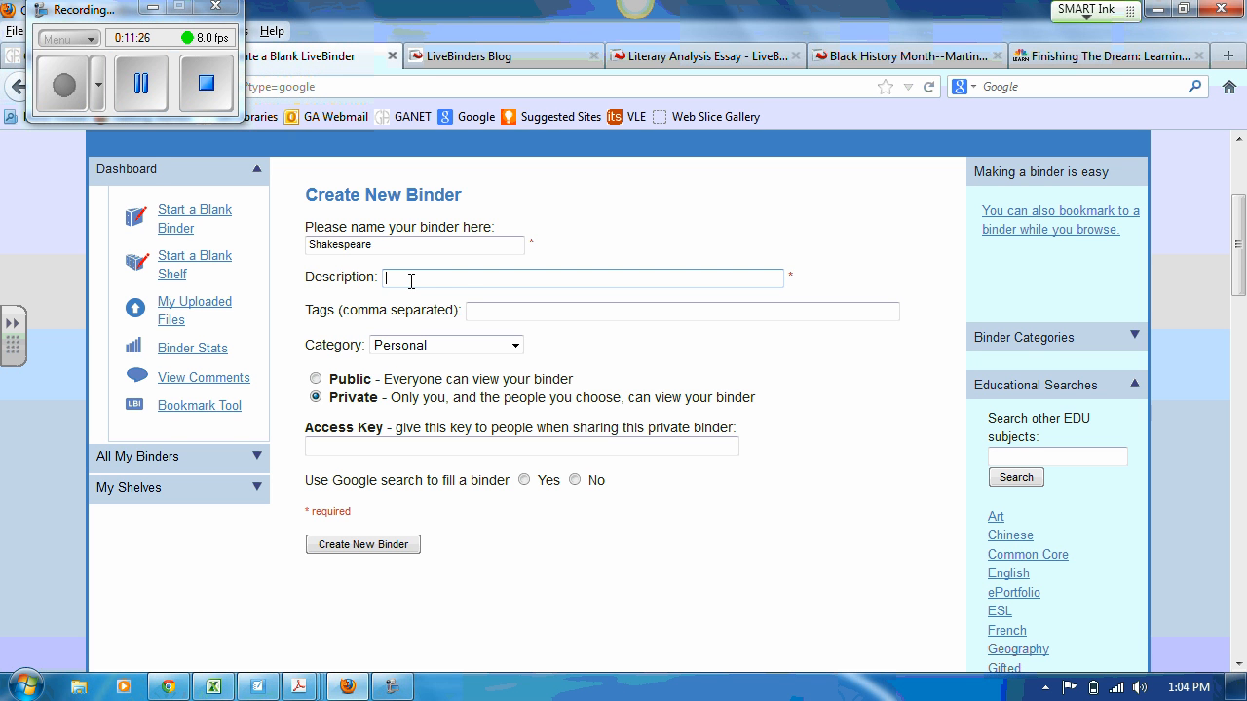
{"action": "type", "text": "8th Grade R+J"}
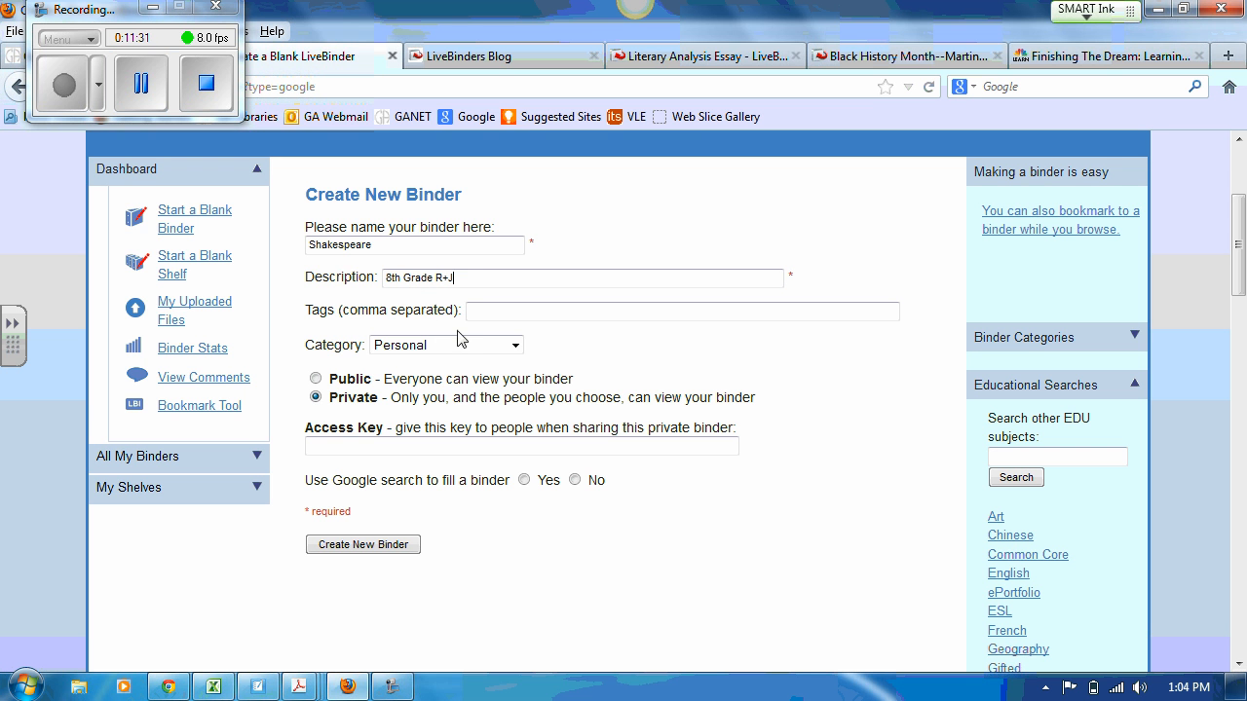
{"action": "left_click", "coordinate": [515, 346]}
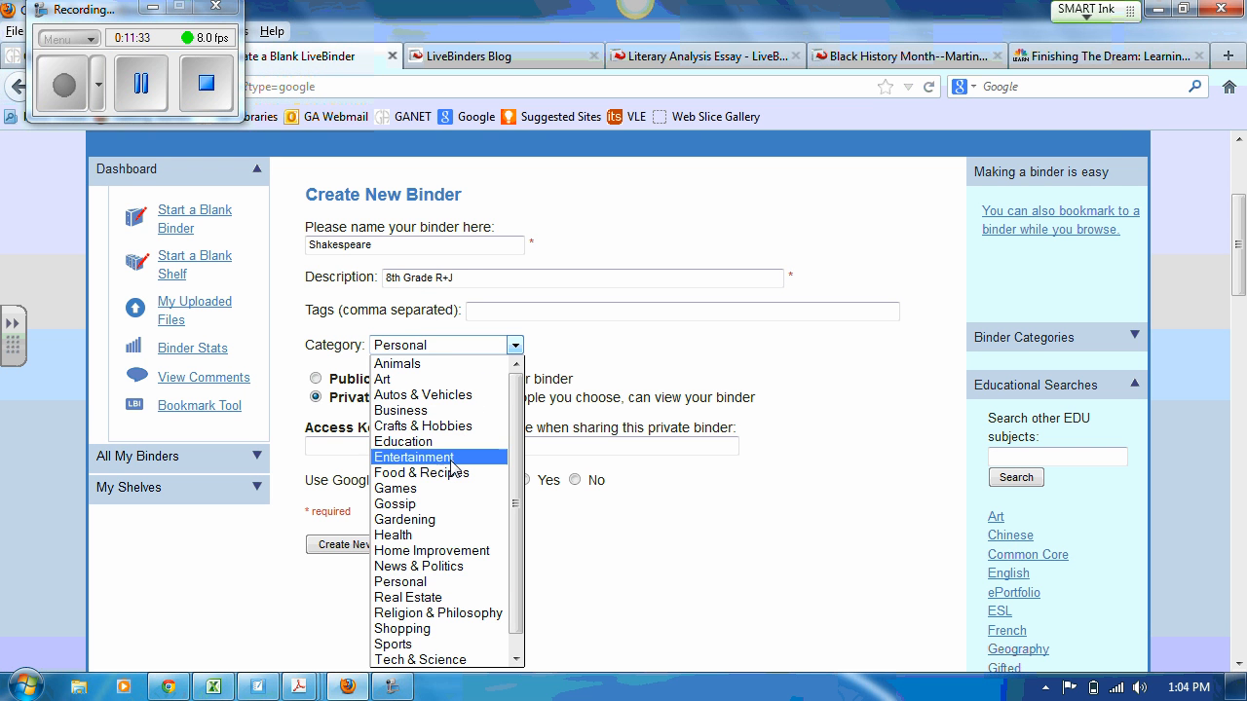
{"action": "left_click", "coordinate": [429, 441]}
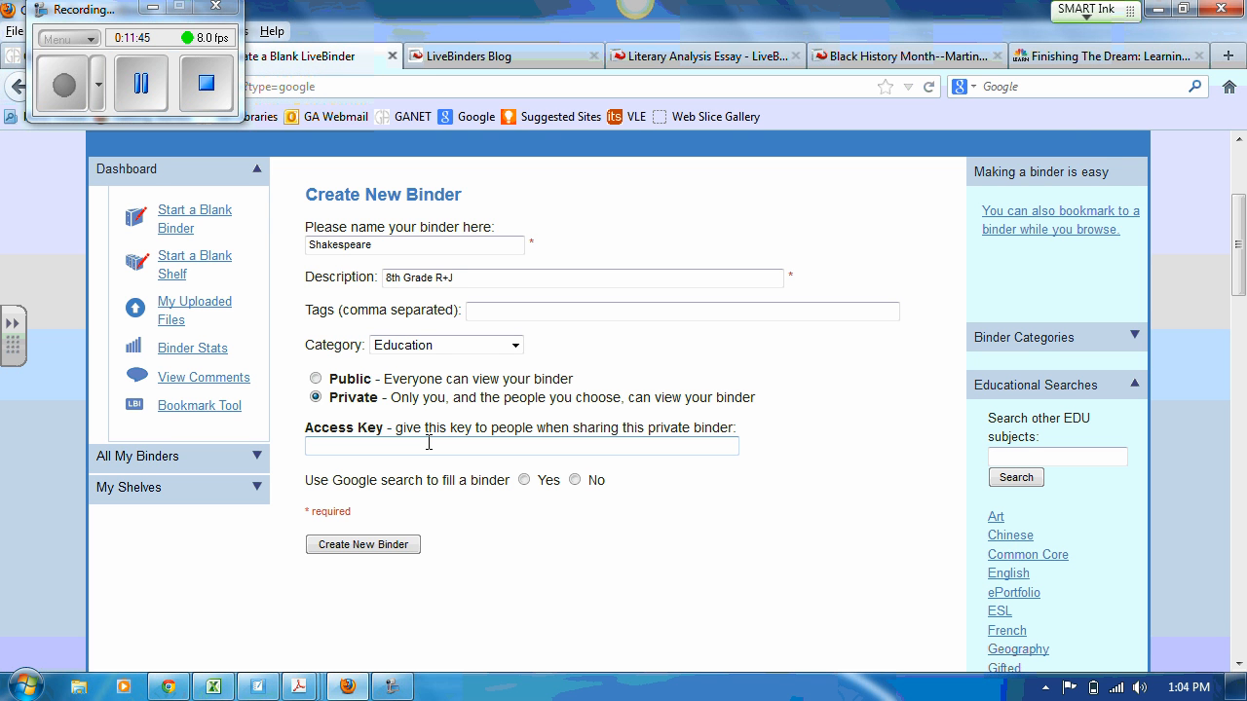
Step: Make the Shakespeare binder public, choose not to fill it from a Google search, and create it
{"action": "left_click", "coordinate": [314, 375]}
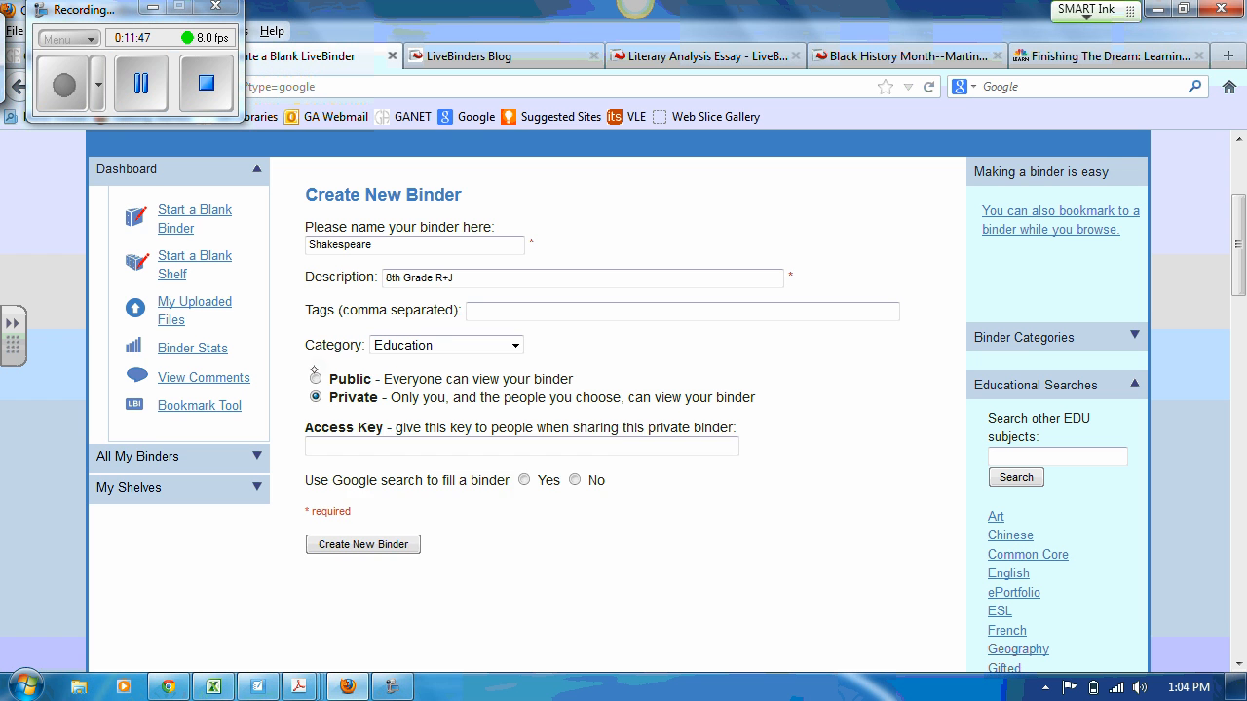
{"action": "left_click", "coordinate": [315, 376]}
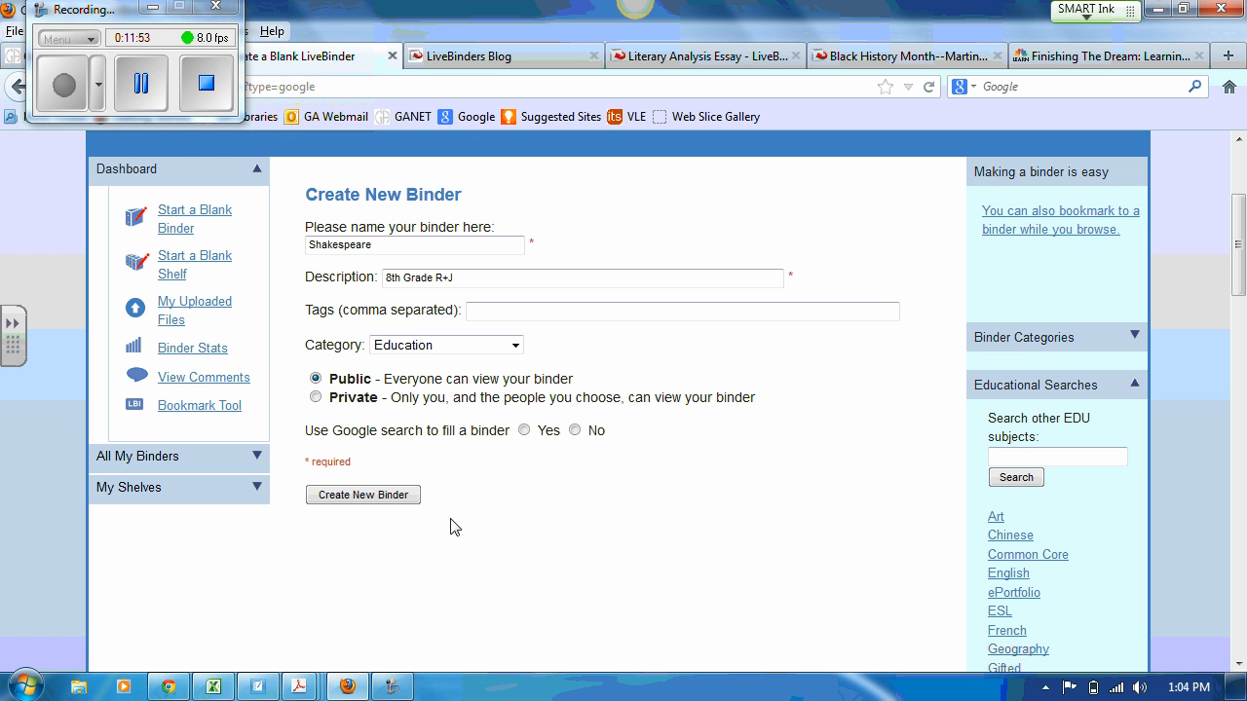
{"action": "left_click", "coordinate": [521, 428]}
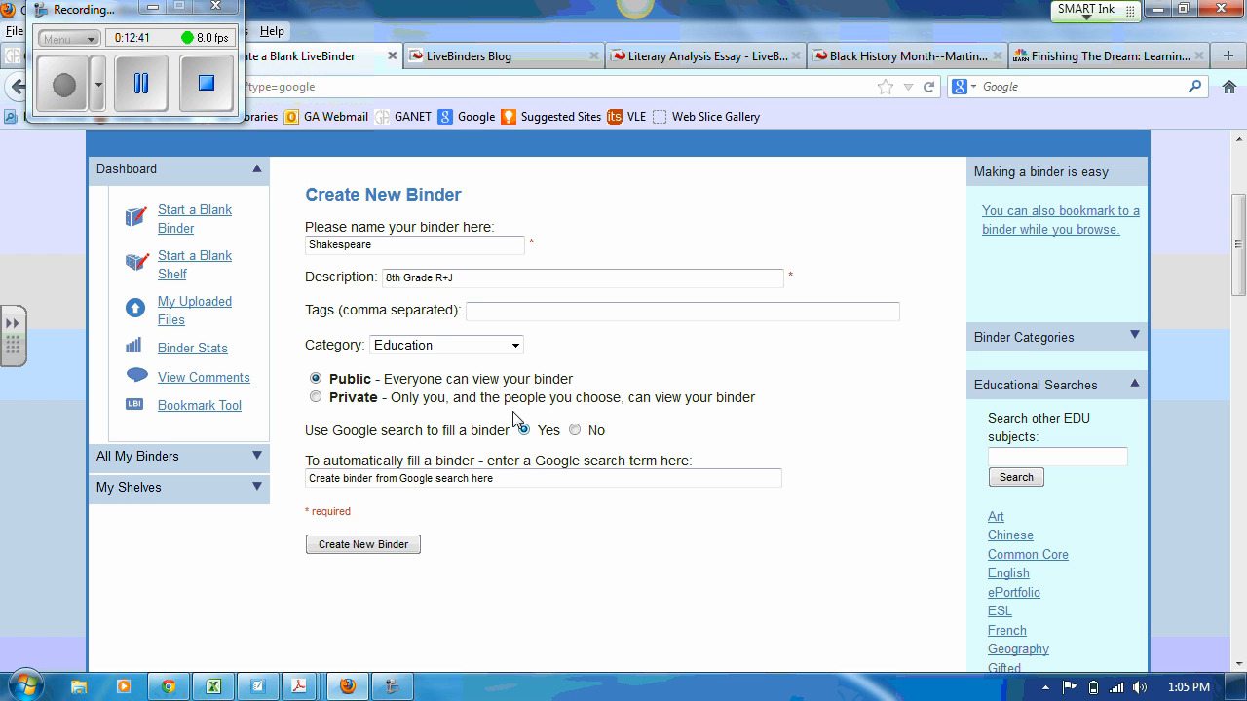
{"action": "left_click", "coordinate": [575, 430]}
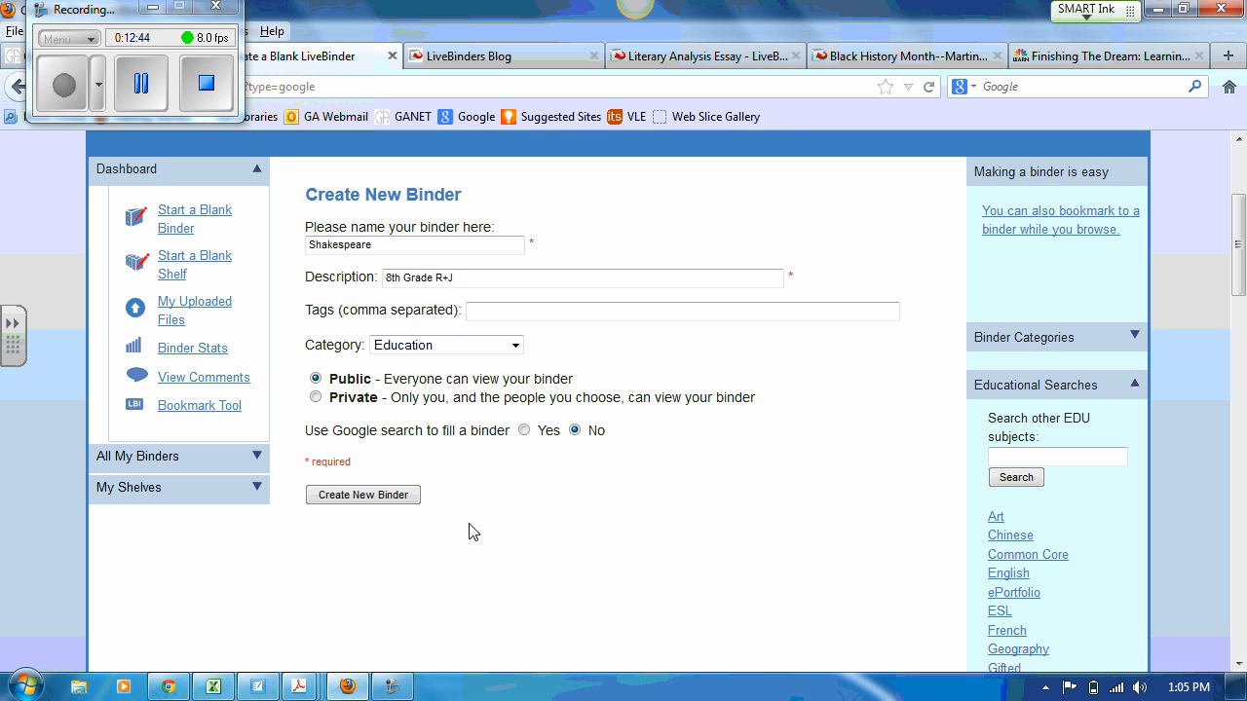
{"action": "left_click", "coordinate": [363, 495]}
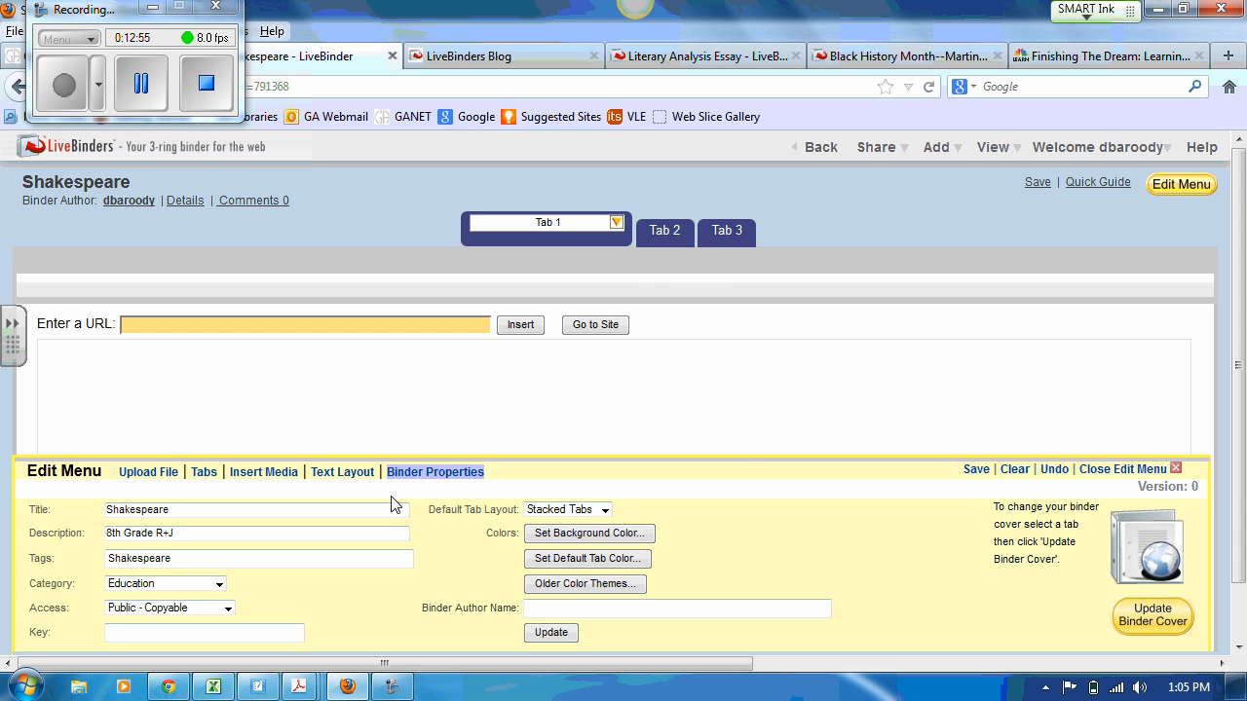
Step: Rename the binder's first tab Background and close its tab options
{"action": "left_click", "coordinate": [616, 222]}
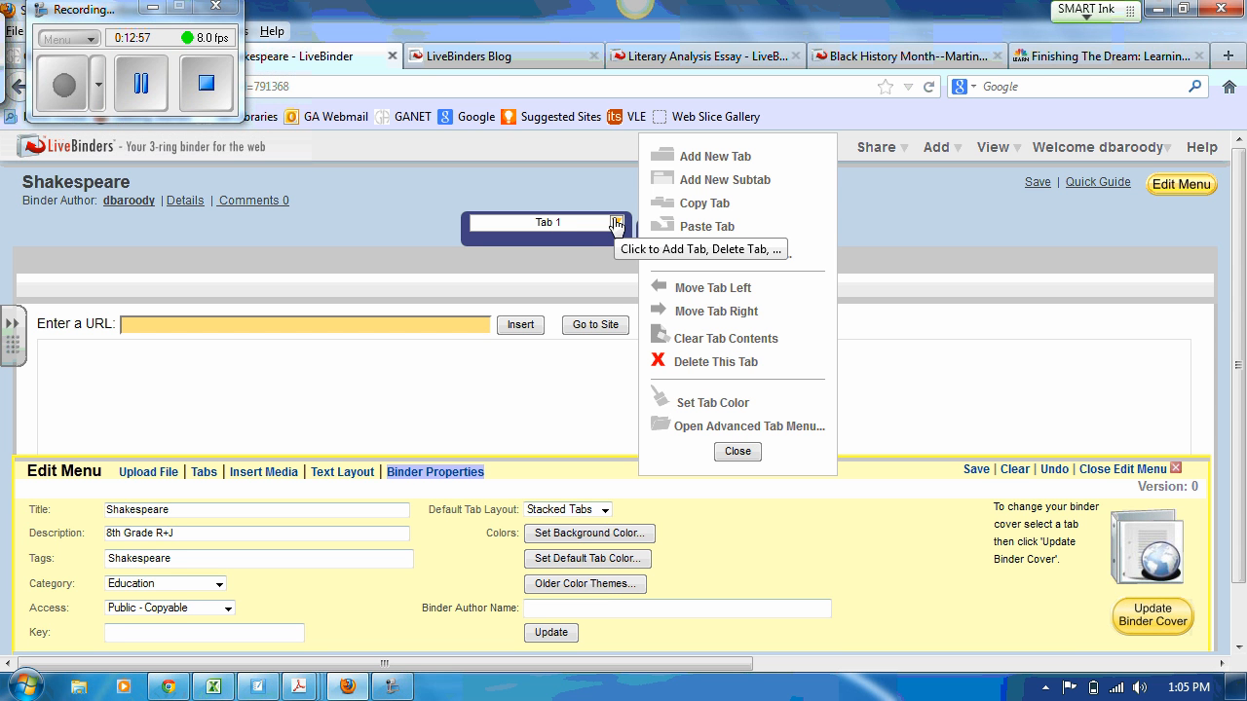
{"action": "left_click", "coordinate": [567, 222]}
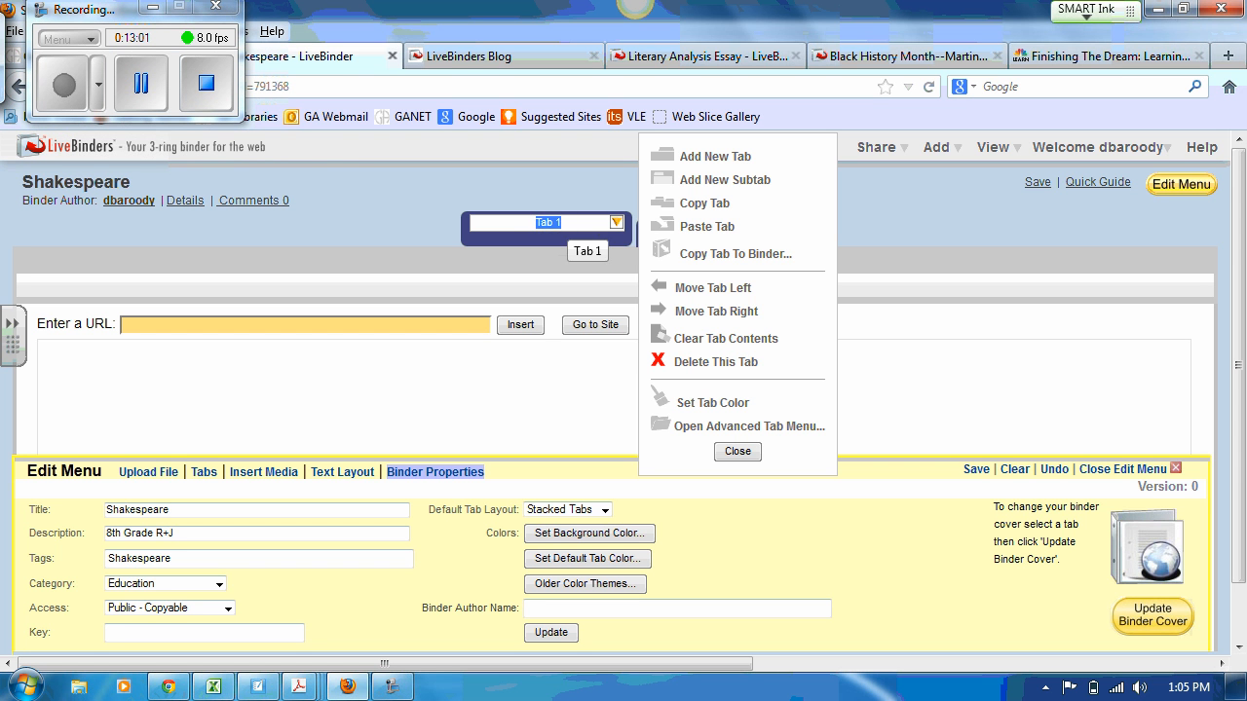
{"action": "type", "text": "Backg"}
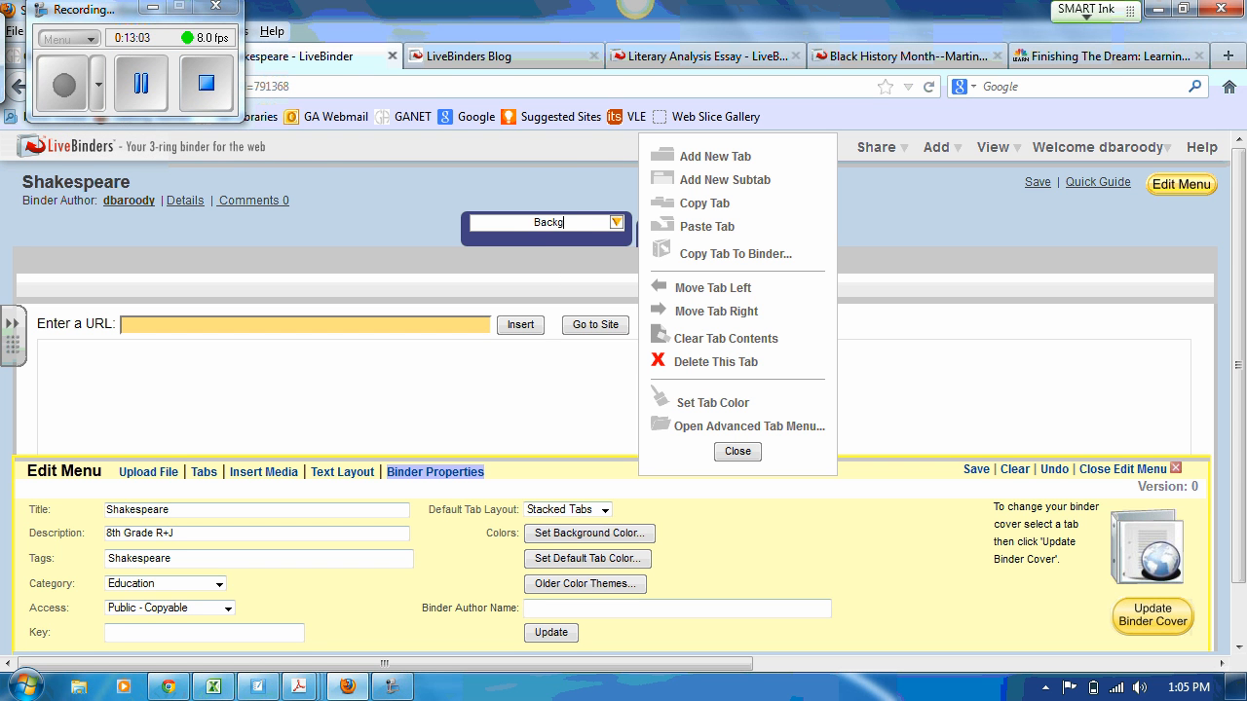
{"action": "type", "text": "round"}
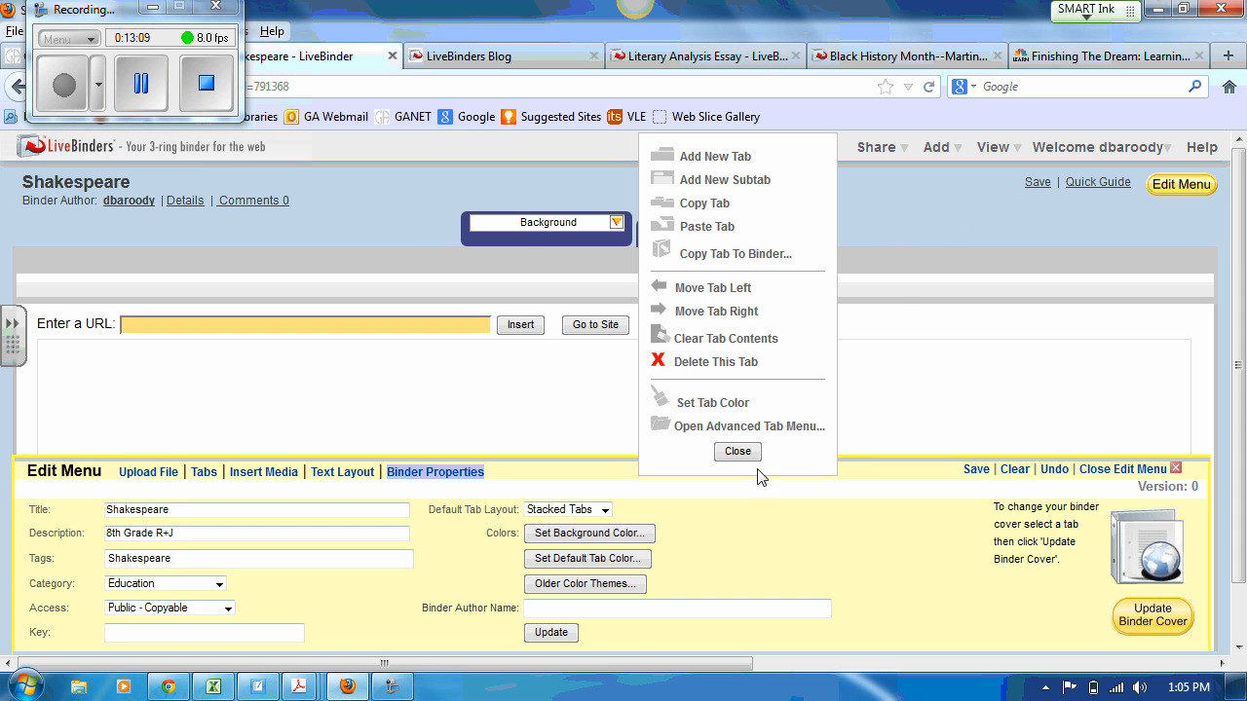
{"action": "left_click", "coordinate": [737, 451]}
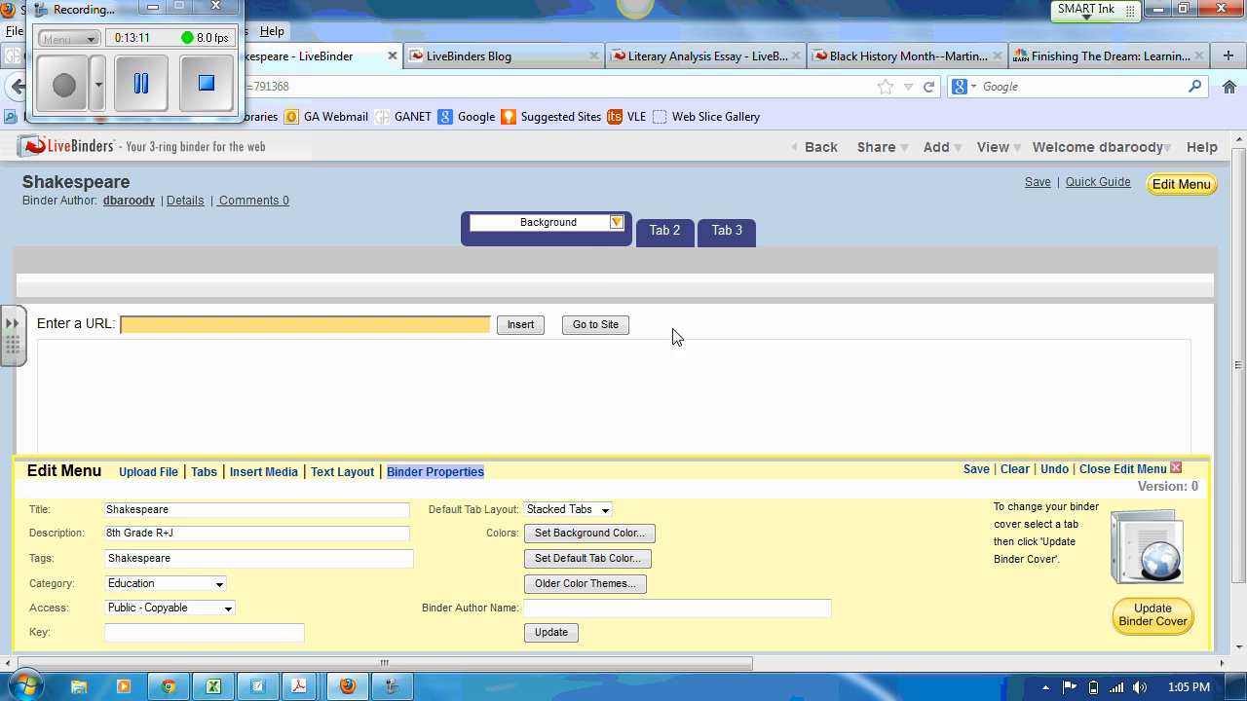
Step: Add a subtab under Background and name it Shakespeare's Life
{"action": "left_click", "coordinate": [615, 224]}
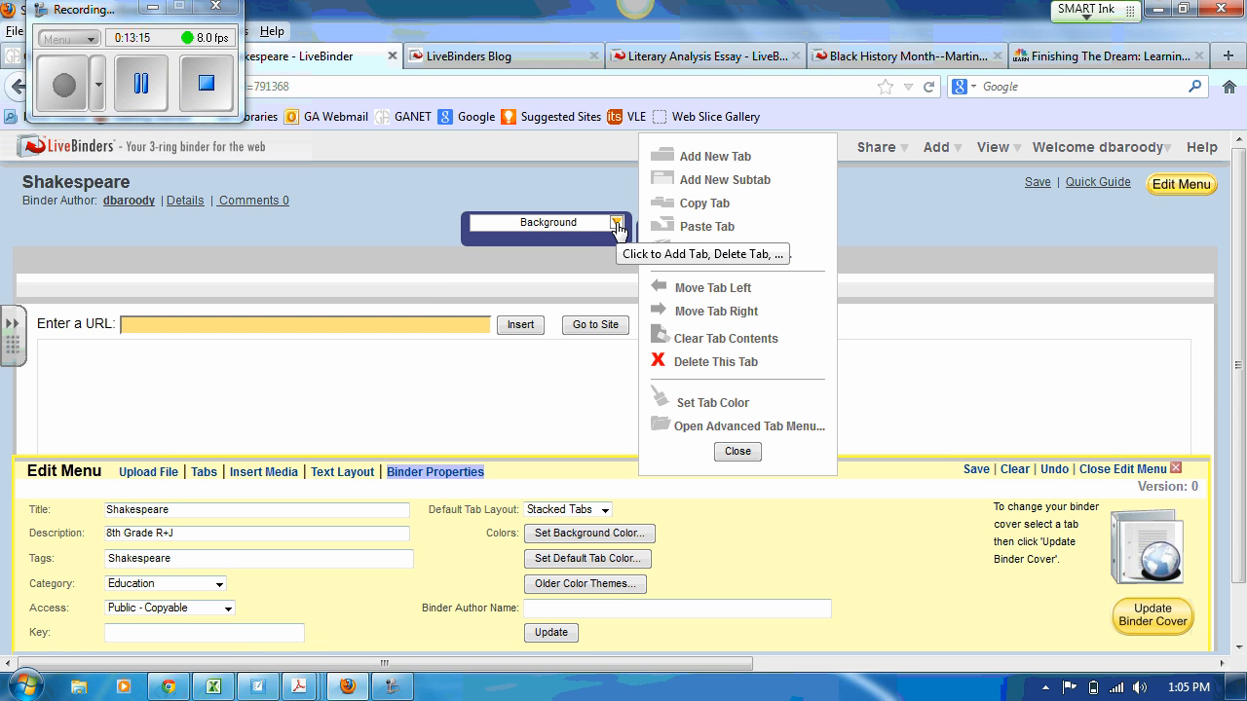
{"action": "left_click", "coordinate": [717, 180]}
{"action": "left_click", "coordinate": [629, 272]}
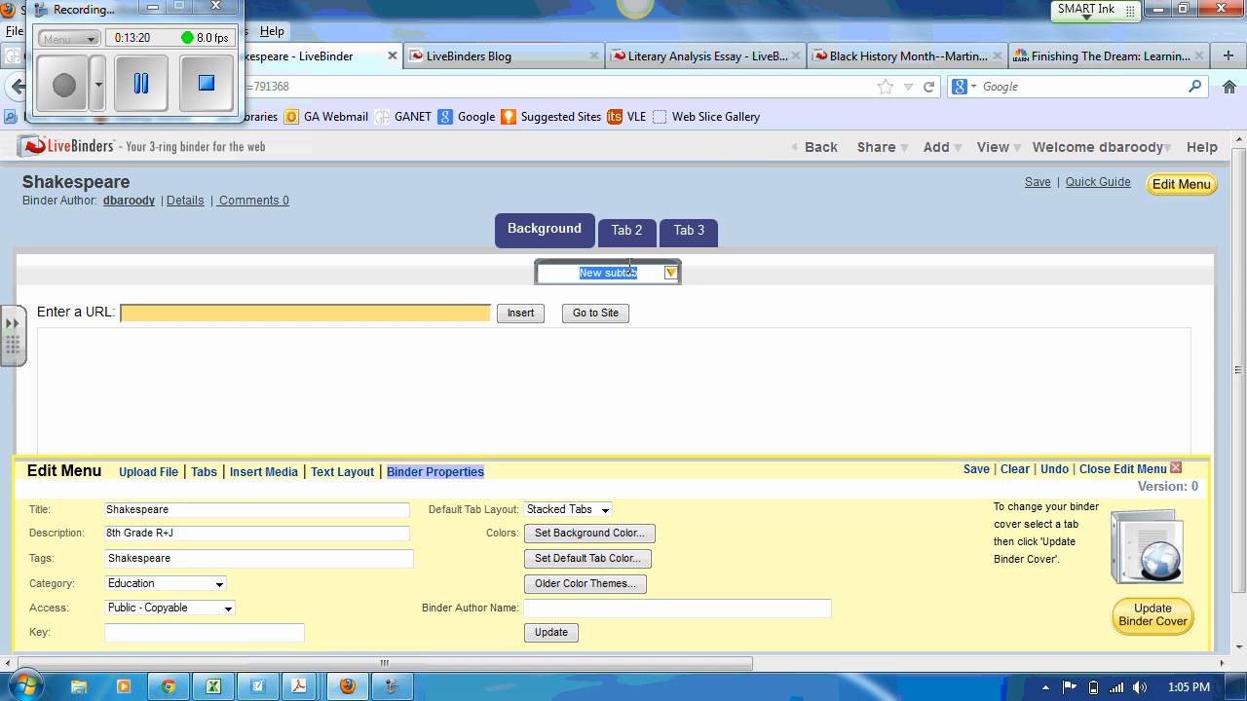
{"action": "type", "text": "Shakespeare's Life"}
Step: Add another subtab under Background and name it Something about Verona
{"action": "left_click", "coordinate": [555, 231]}
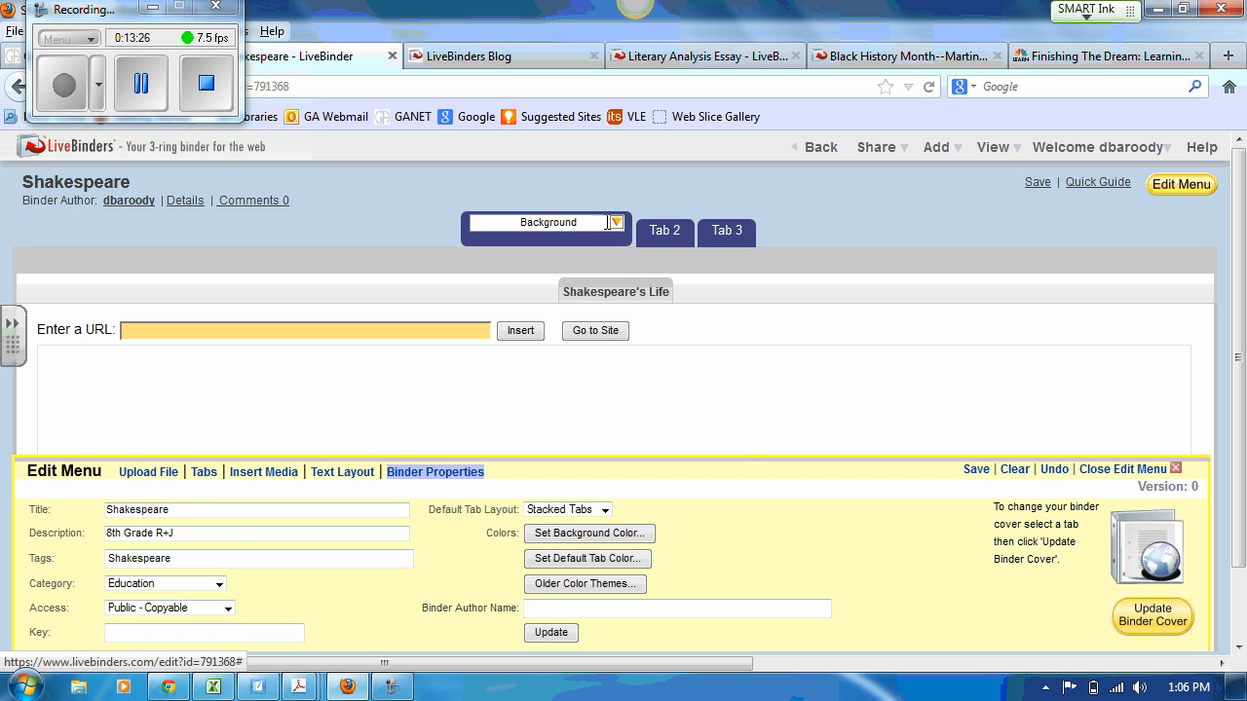
{"action": "left_click", "coordinate": [616, 223]}
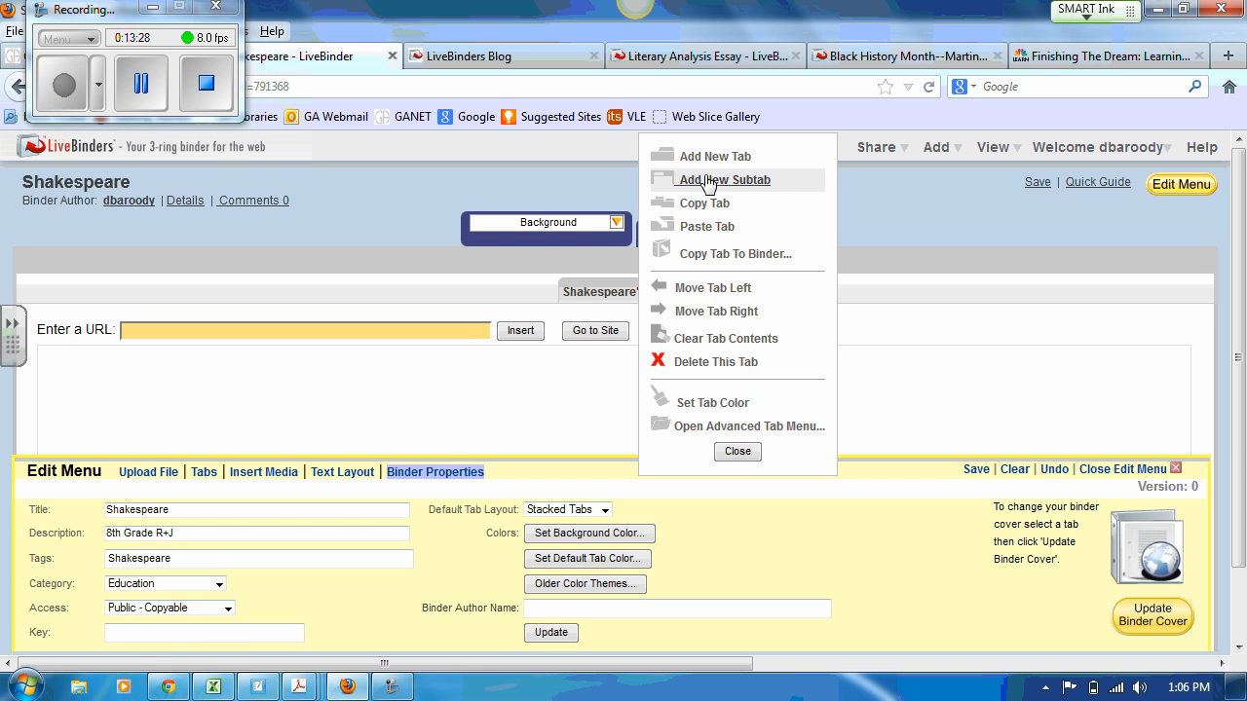
{"action": "left_click", "coordinate": [708, 180]}
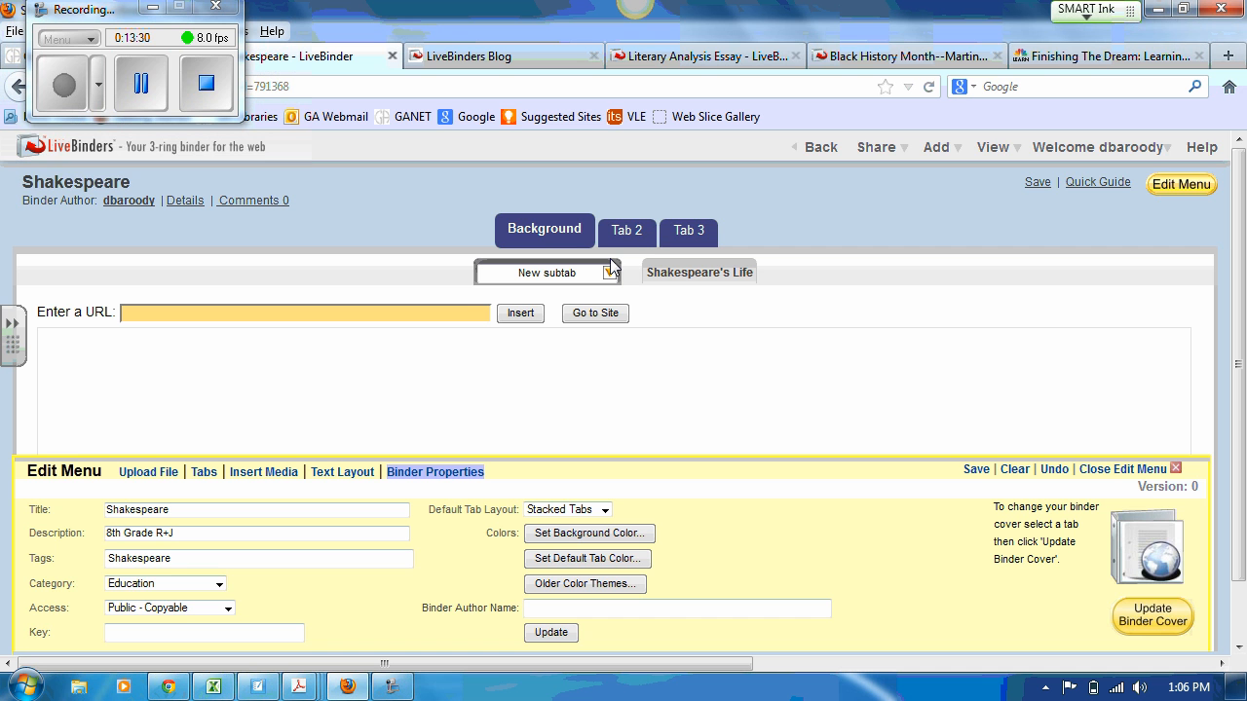
{"action": "scroll", "coordinate": [611, 265], "scroll_direction": "down", "scroll_amount": 1}
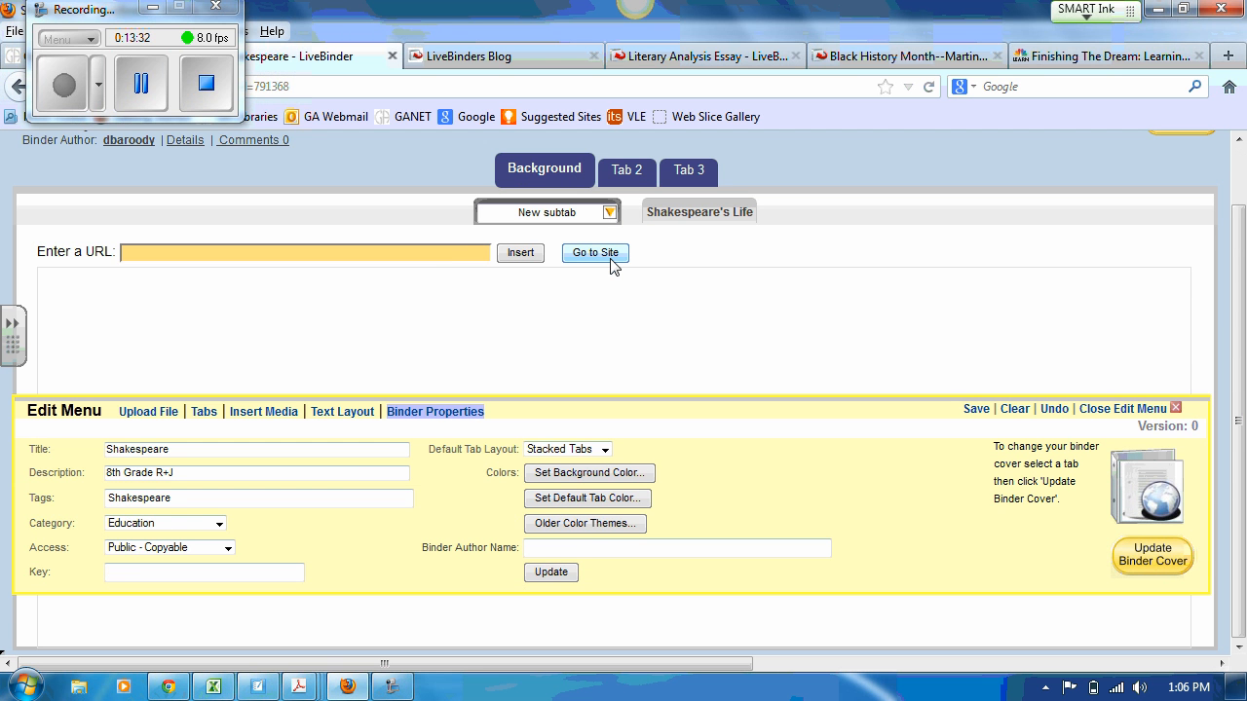
{"action": "left_click", "coordinate": [575, 211]}
{"action": "type", "text": "Something an"}
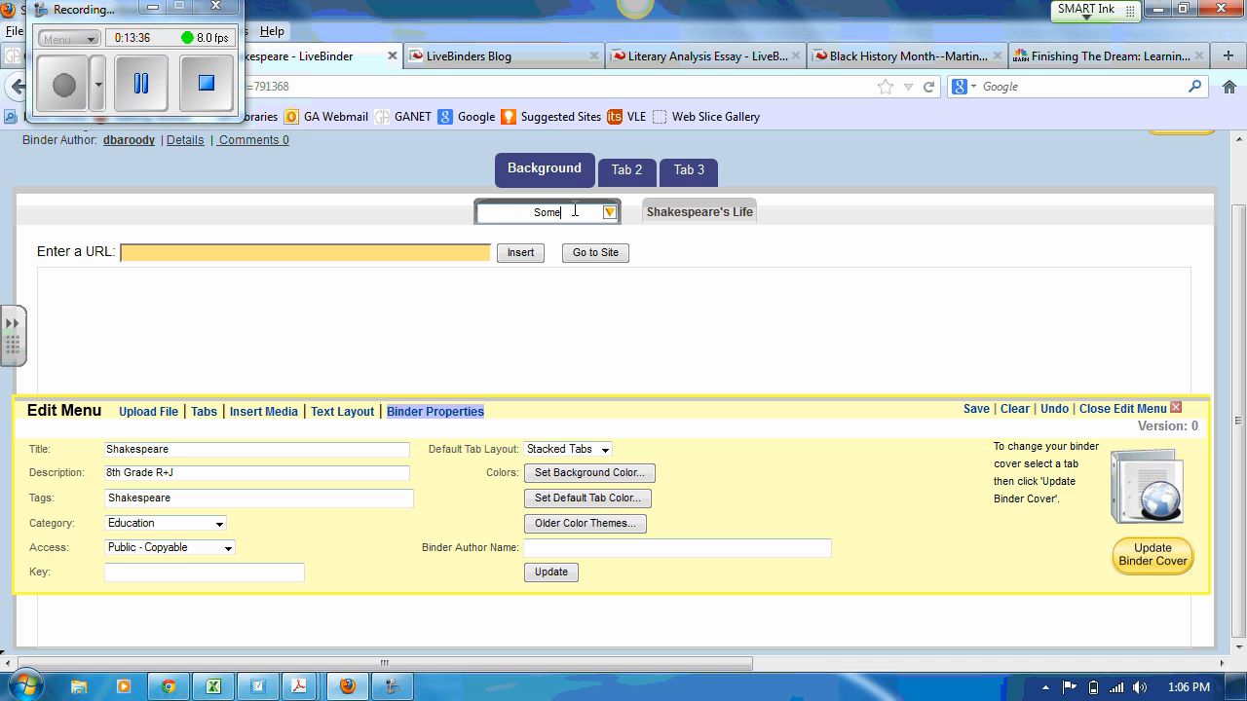
{"action": "type", "text": "out Verona"}
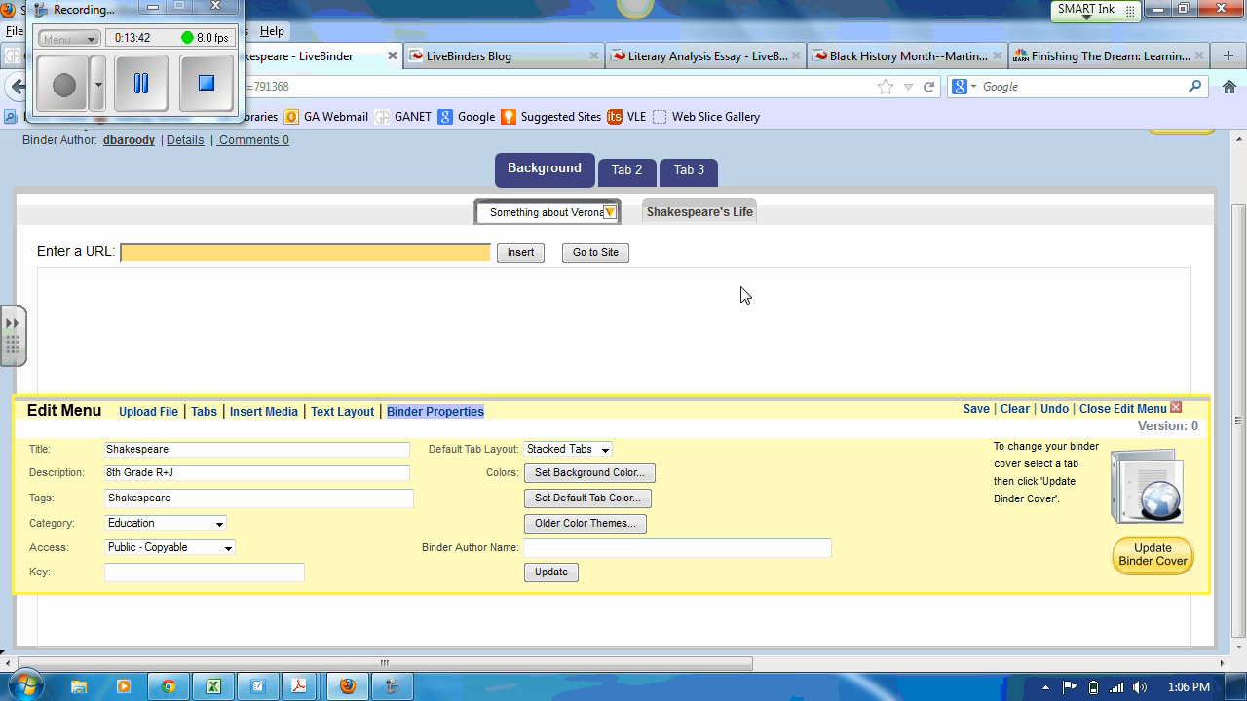
Step: Select the Shakespeare's Life subtab, then search the web for shakespeare's life in a new browser tab and open Shakespeare's Life and Times
{"action": "left_click", "coordinate": [710, 214]}
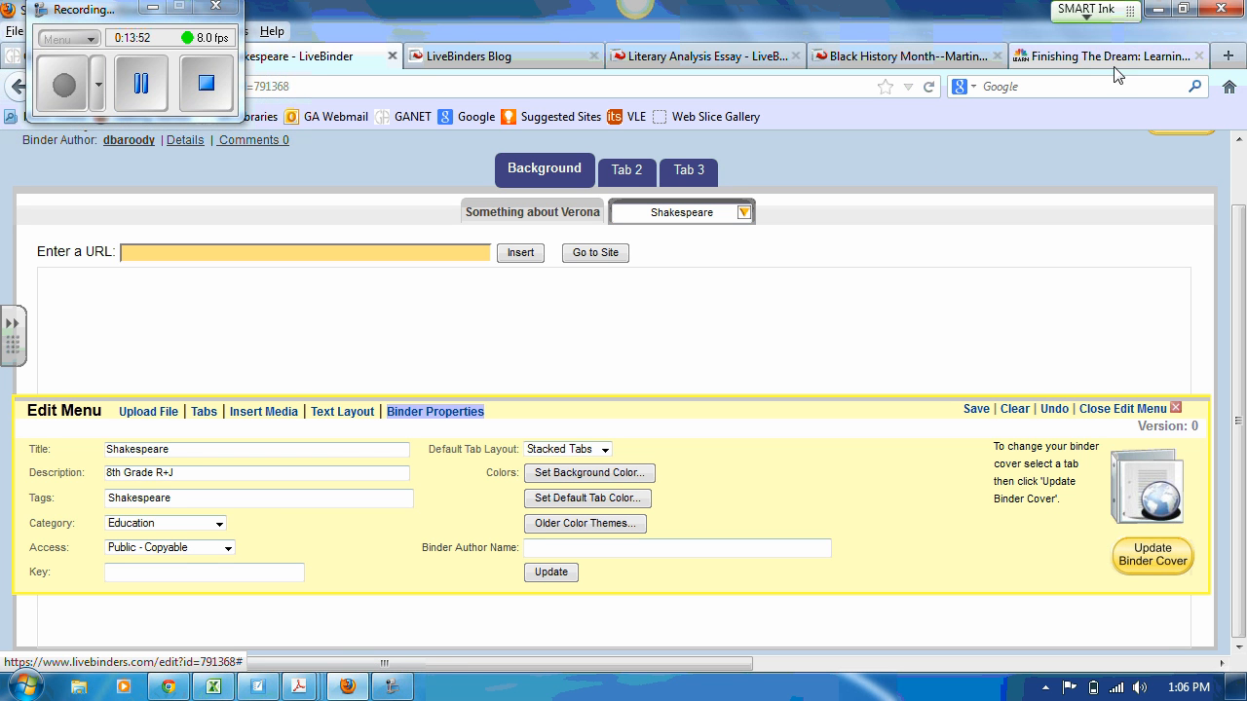
{"action": "left_click", "coordinate": [1226, 59]}
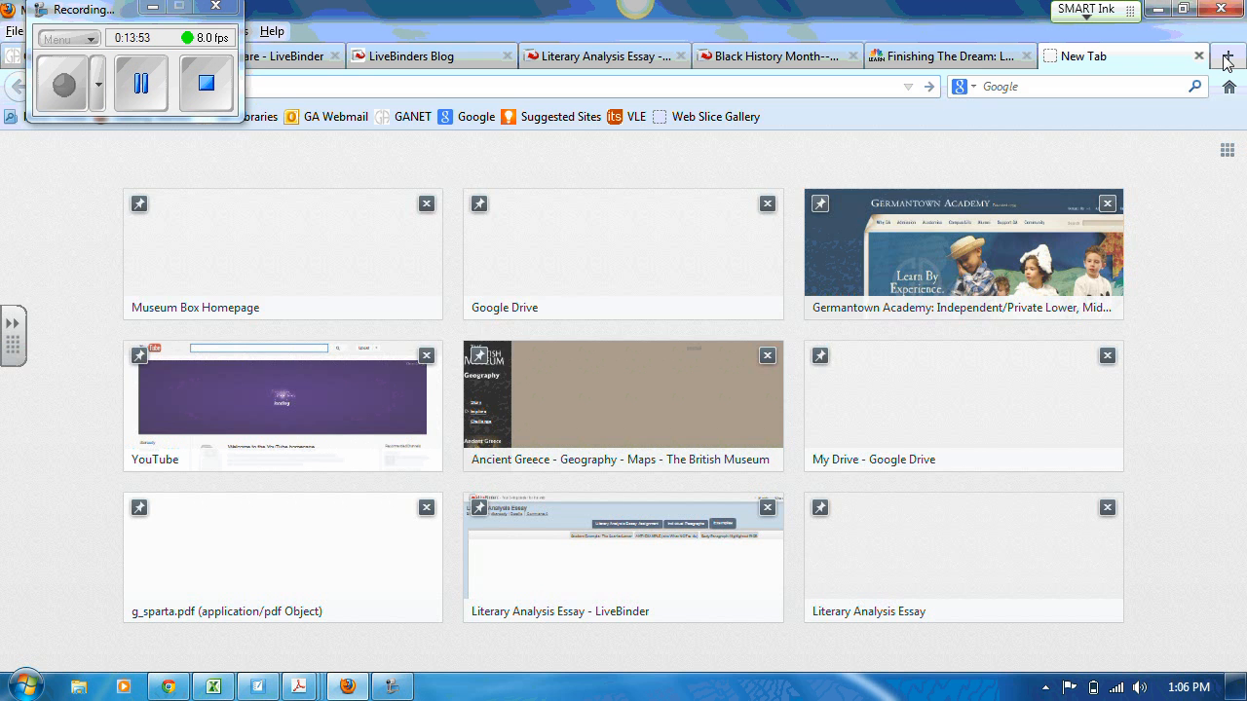
{"action": "type", "text": "shakesp"}
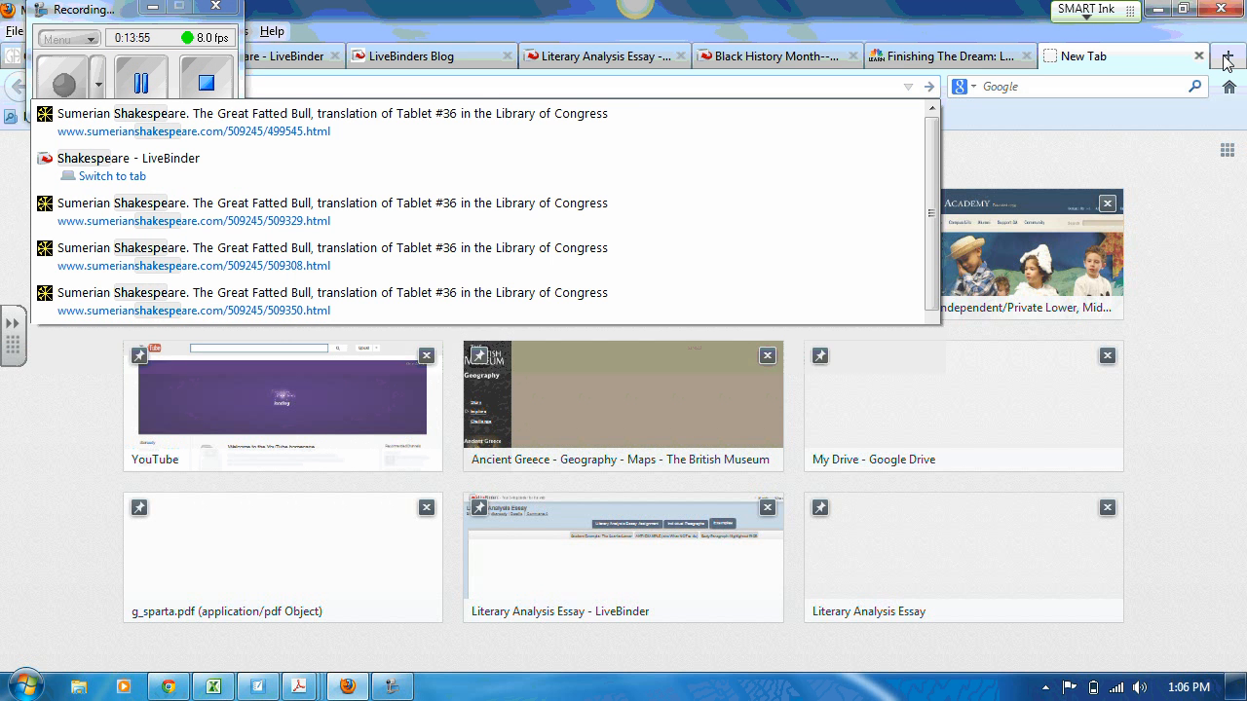
{"action": "type", "text": "eare"}
{"action": "key", "text": "Return"}
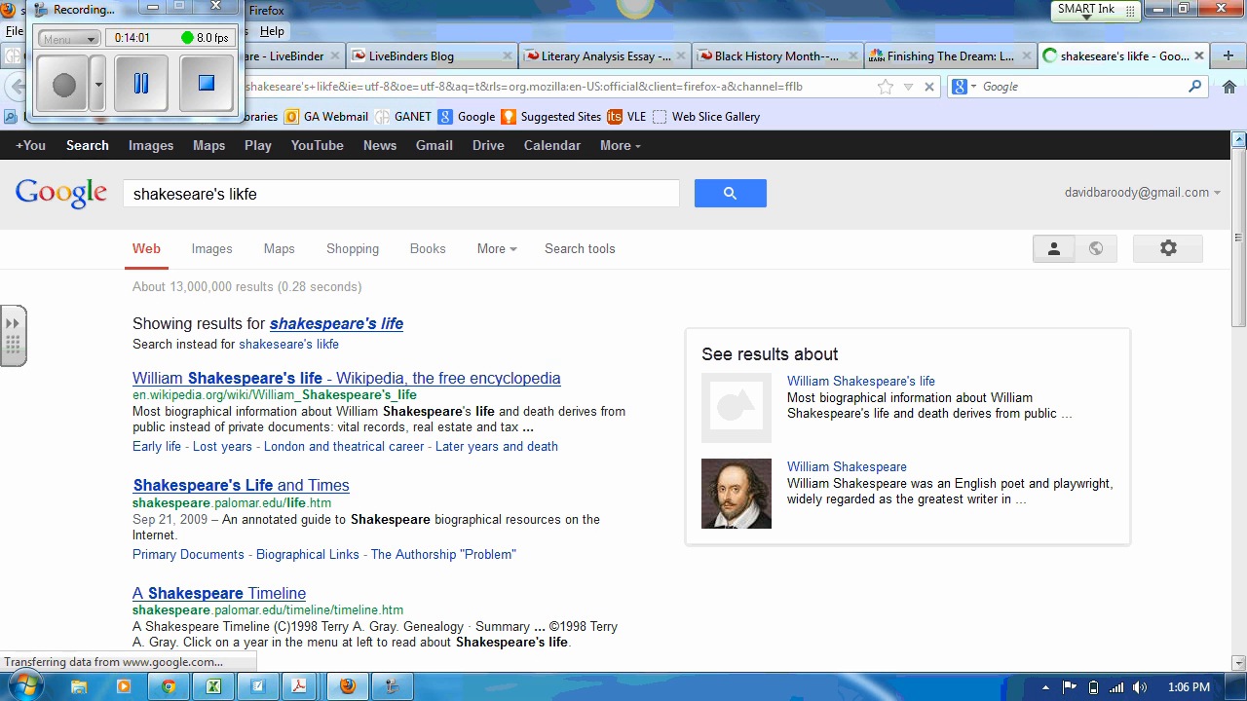
{"action": "left_click", "coordinate": [333, 324]}
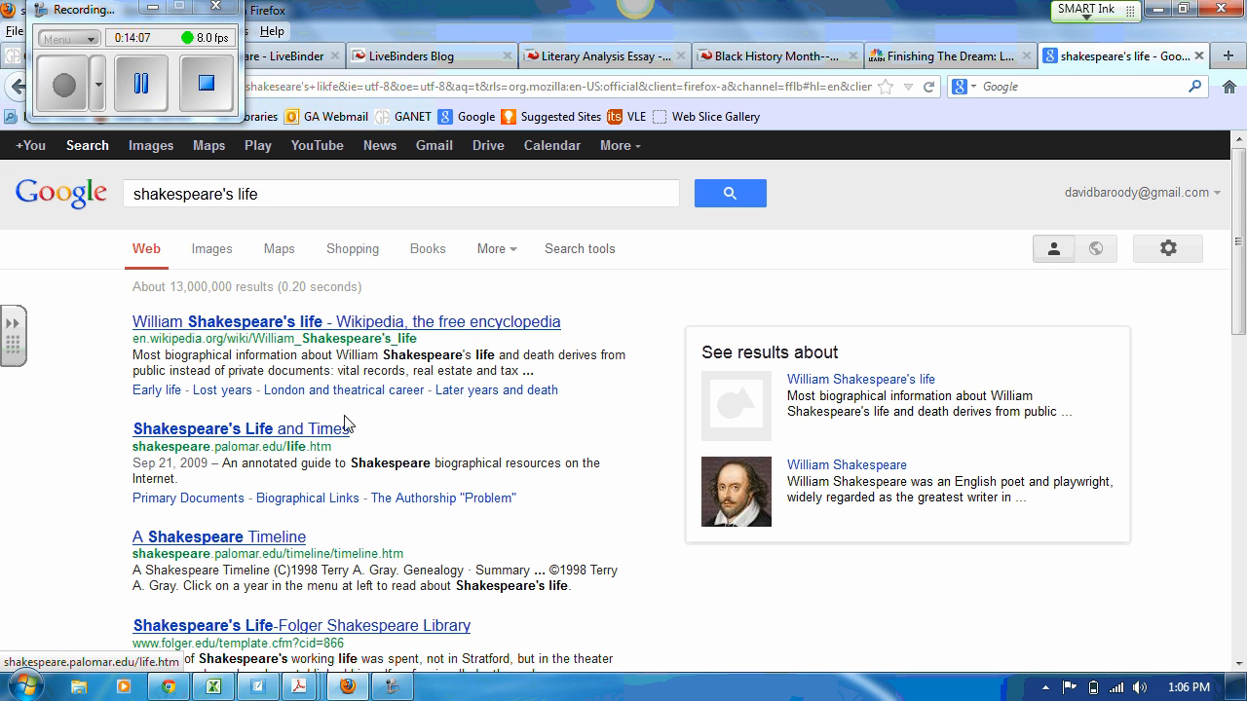
{"action": "left_click", "coordinate": [300, 433]}
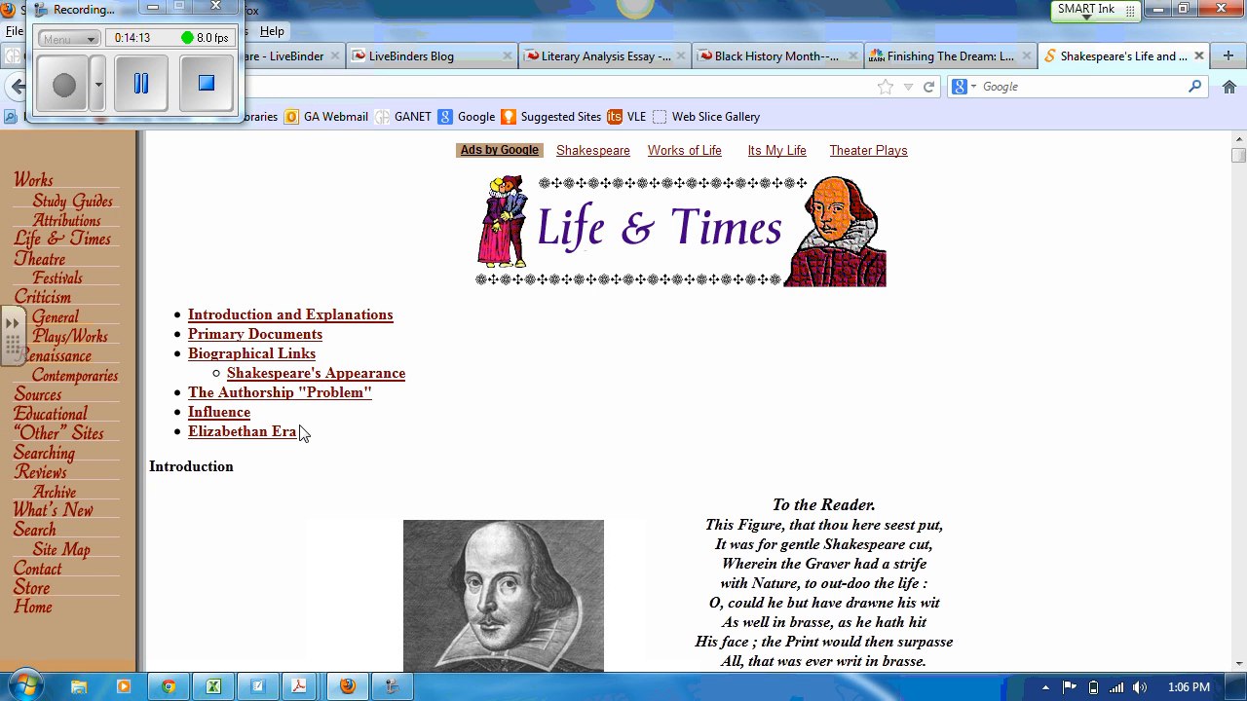
{"action": "right_click", "coordinate": [434, 85]}
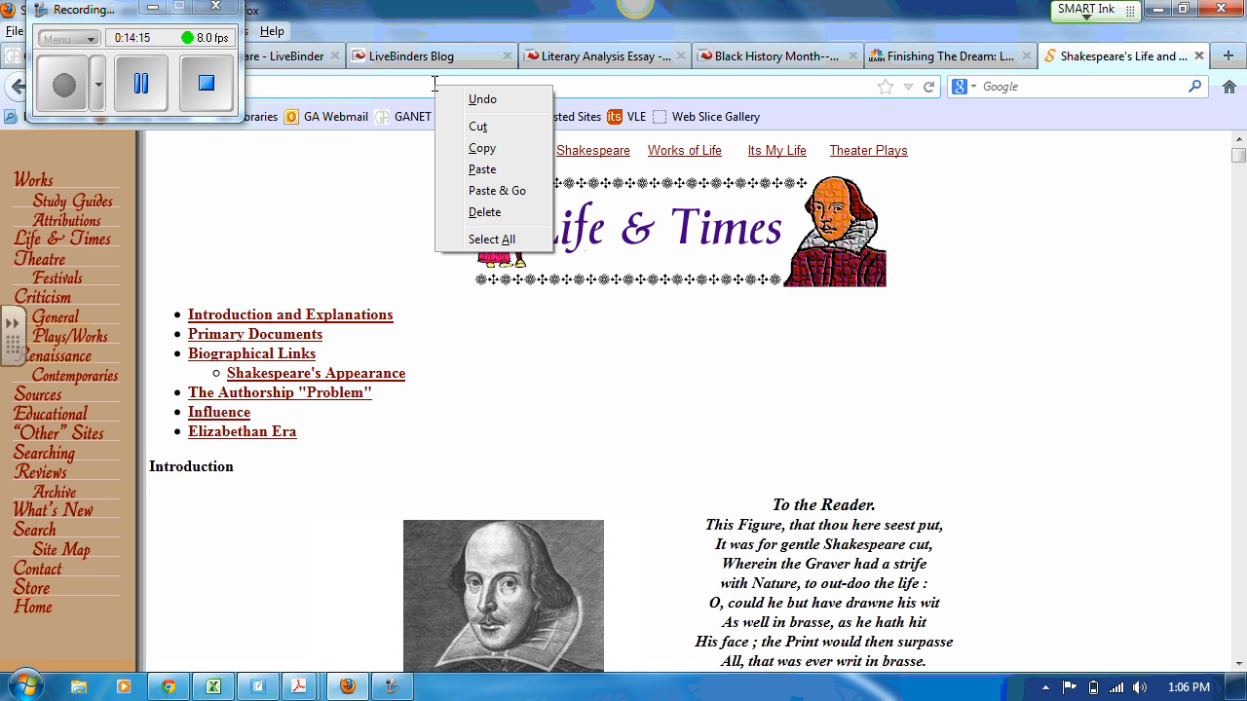
{"action": "left_click", "coordinate": [478, 151]}
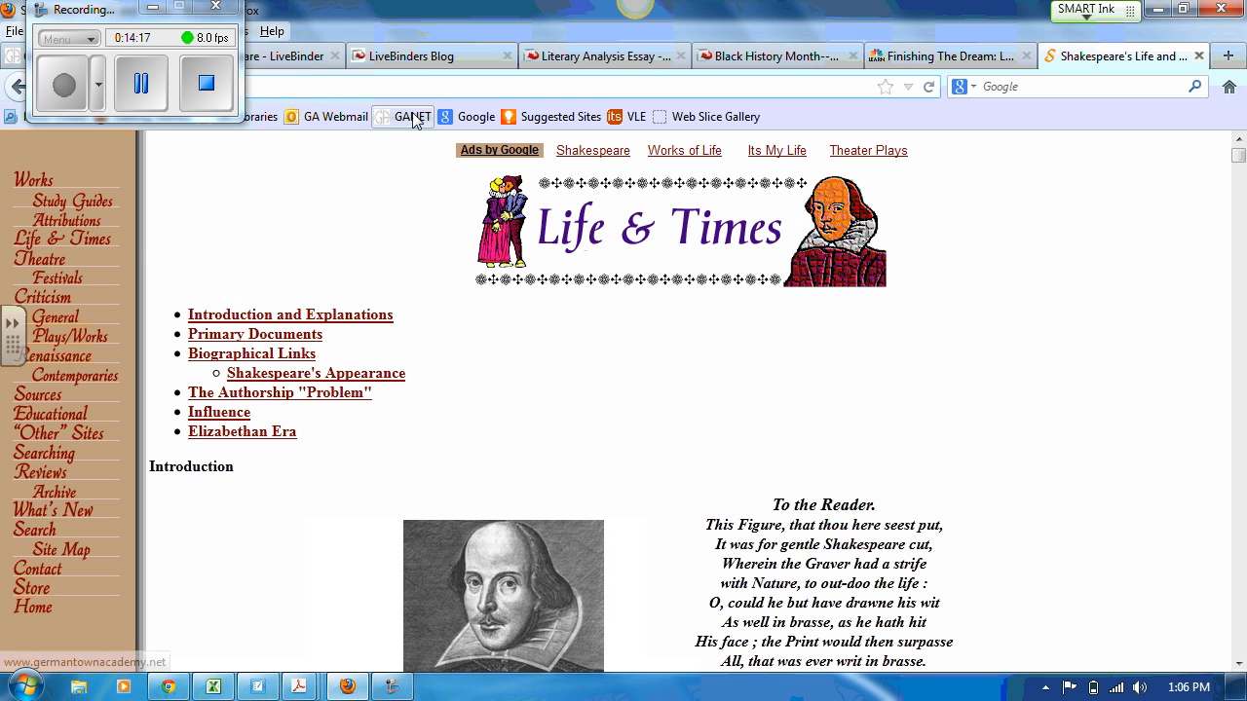
{"action": "left_click", "coordinate": [285, 58]}
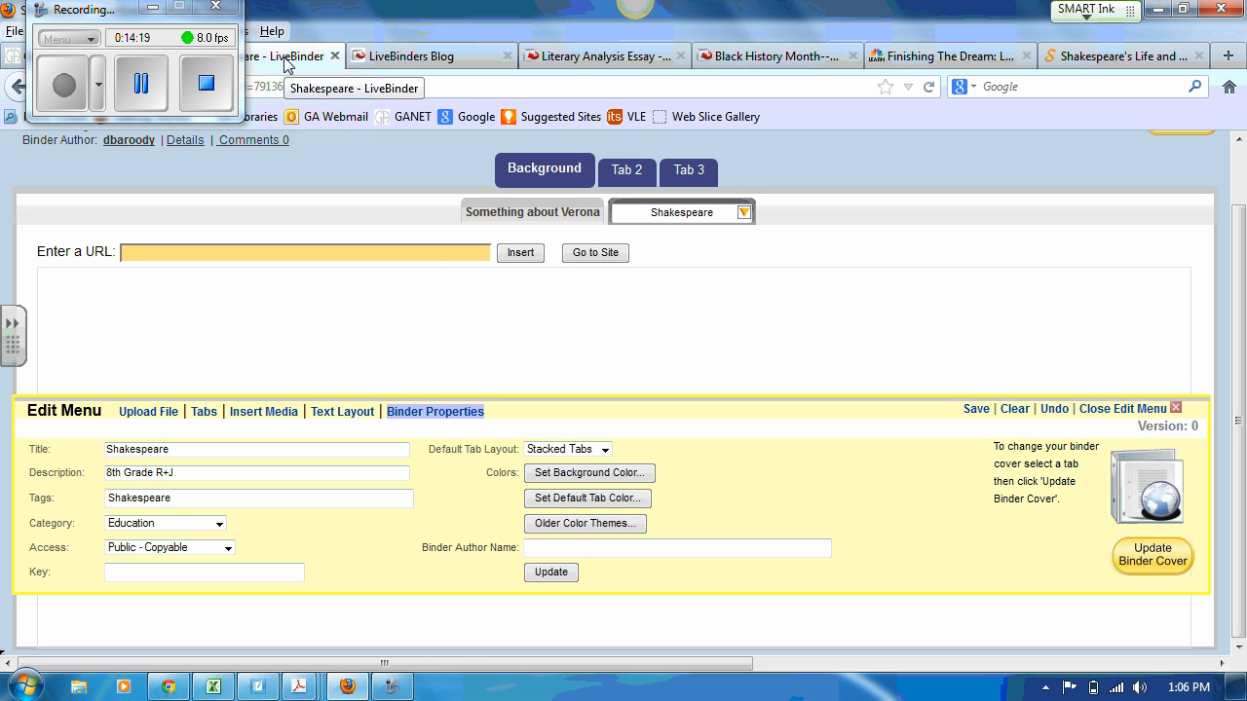
{"action": "right_click", "coordinate": [269, 250]}
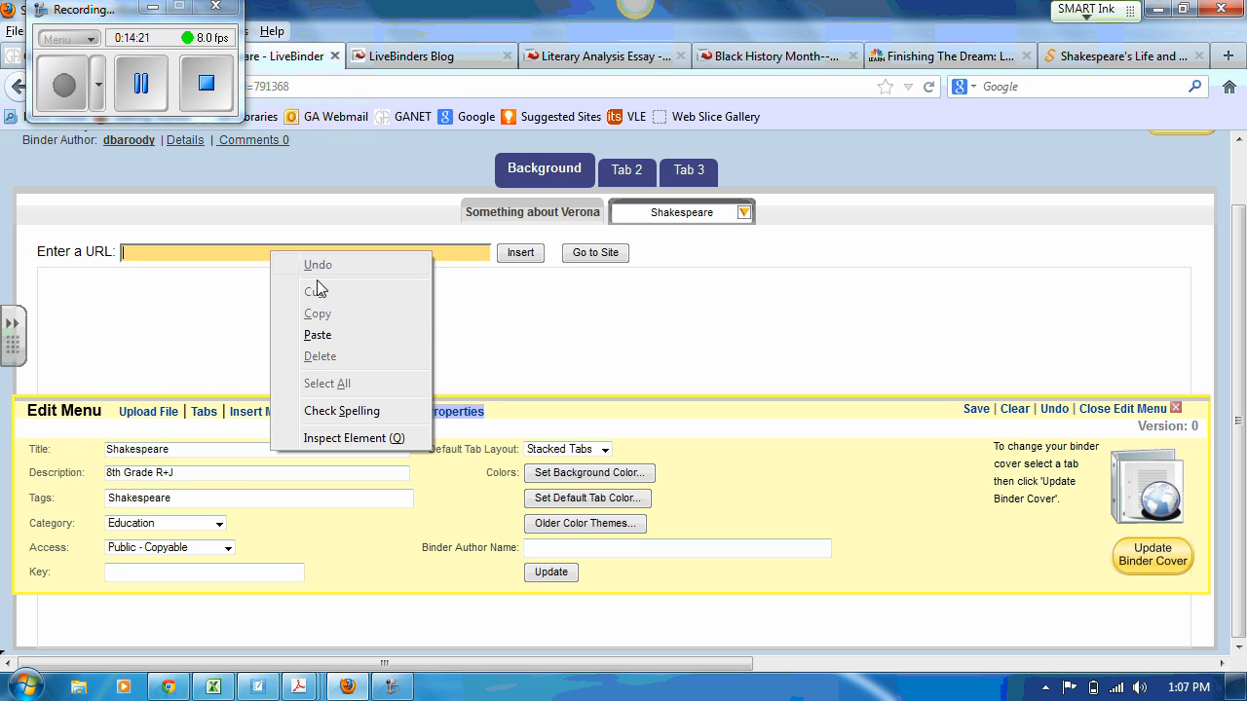
{"action": "left_click", "coordinate": [321, 335]}
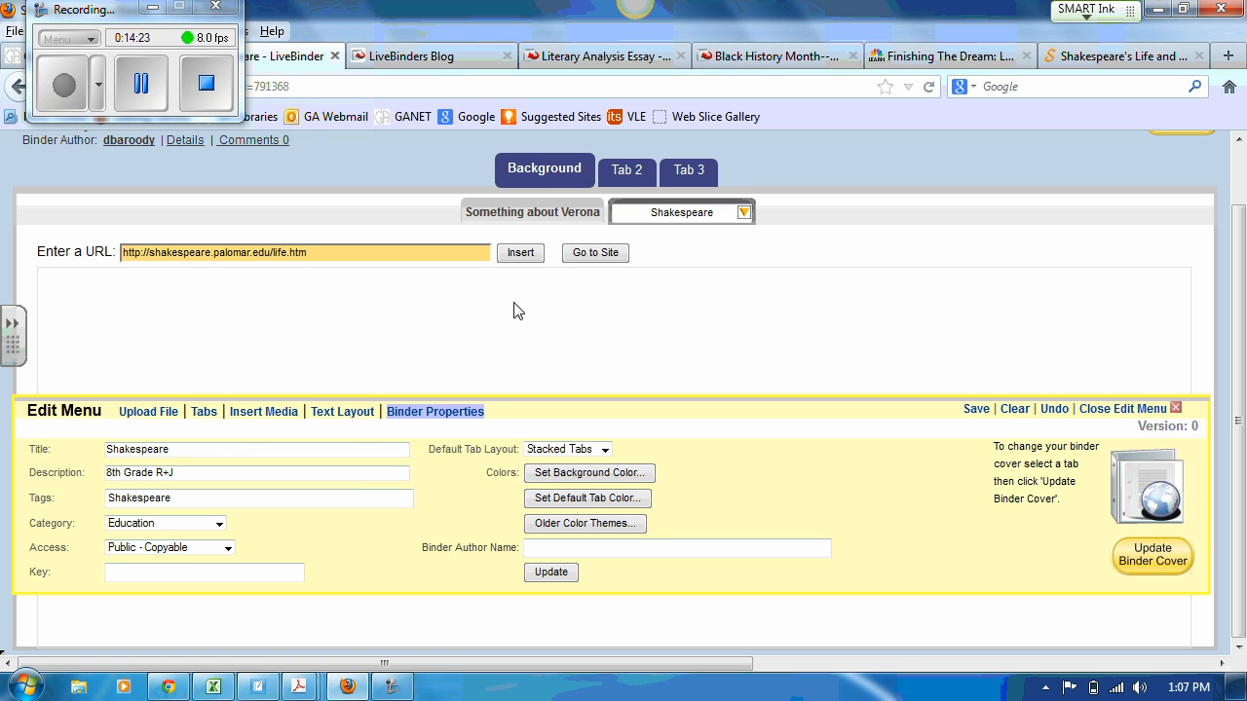
{"action": "left_click", "coordinate": [520, 254]}
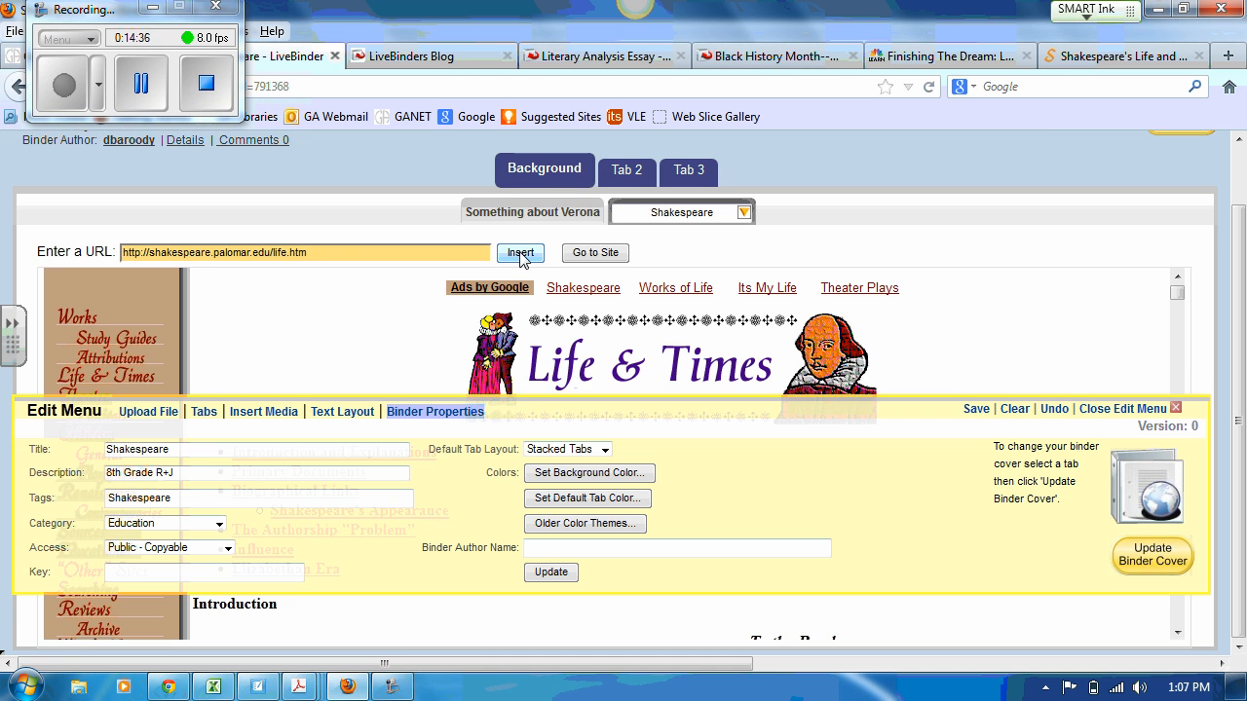
Step: Switch to Tab 2 of the Shakespeare binder and save the binder
{"action": "left_click", "coordinate": [619, 171]}
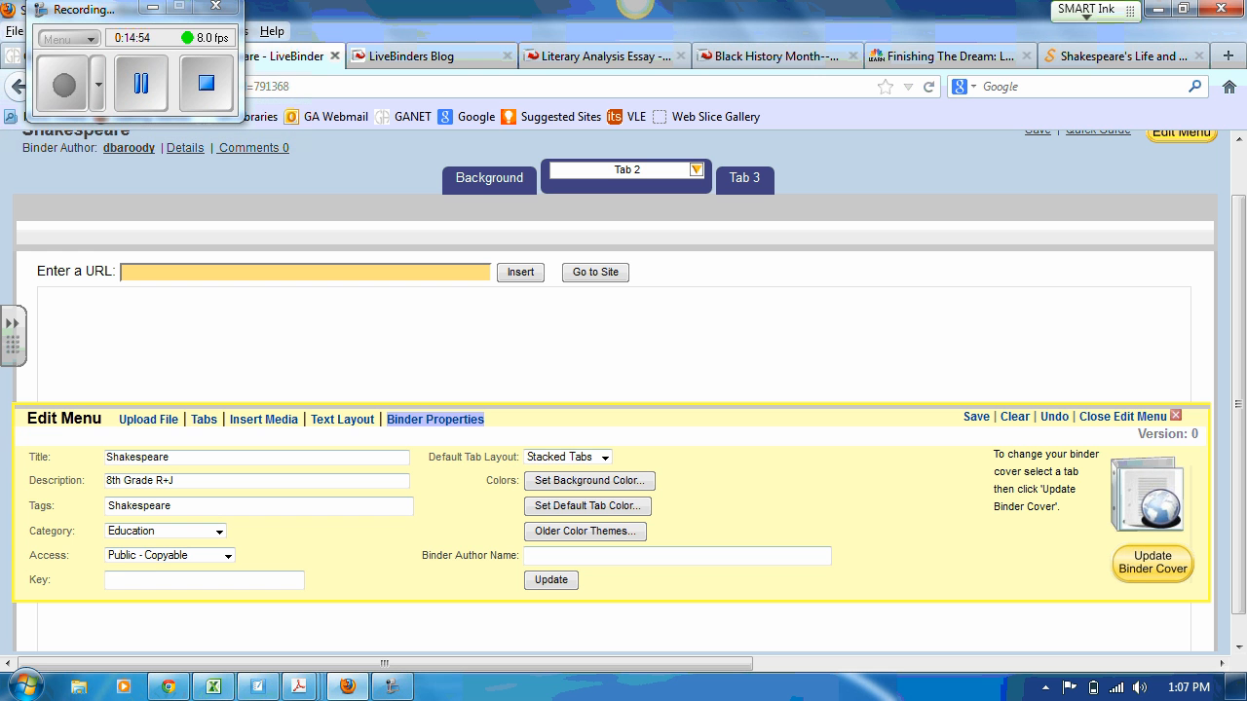
{"action": "scroll", "coordinate": [1229, 157], "scroll_direction": "up", "scroll_amount": 2}
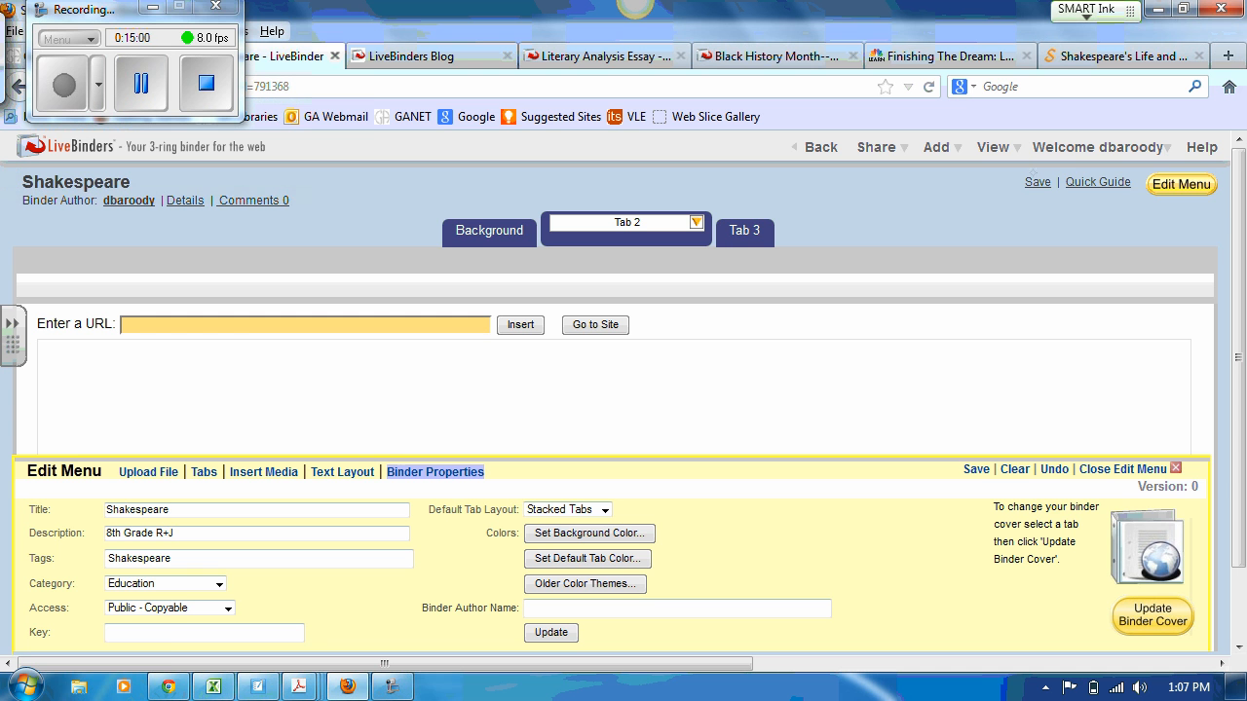
{"action": "left_click", "coordinate": [1035, 188]}
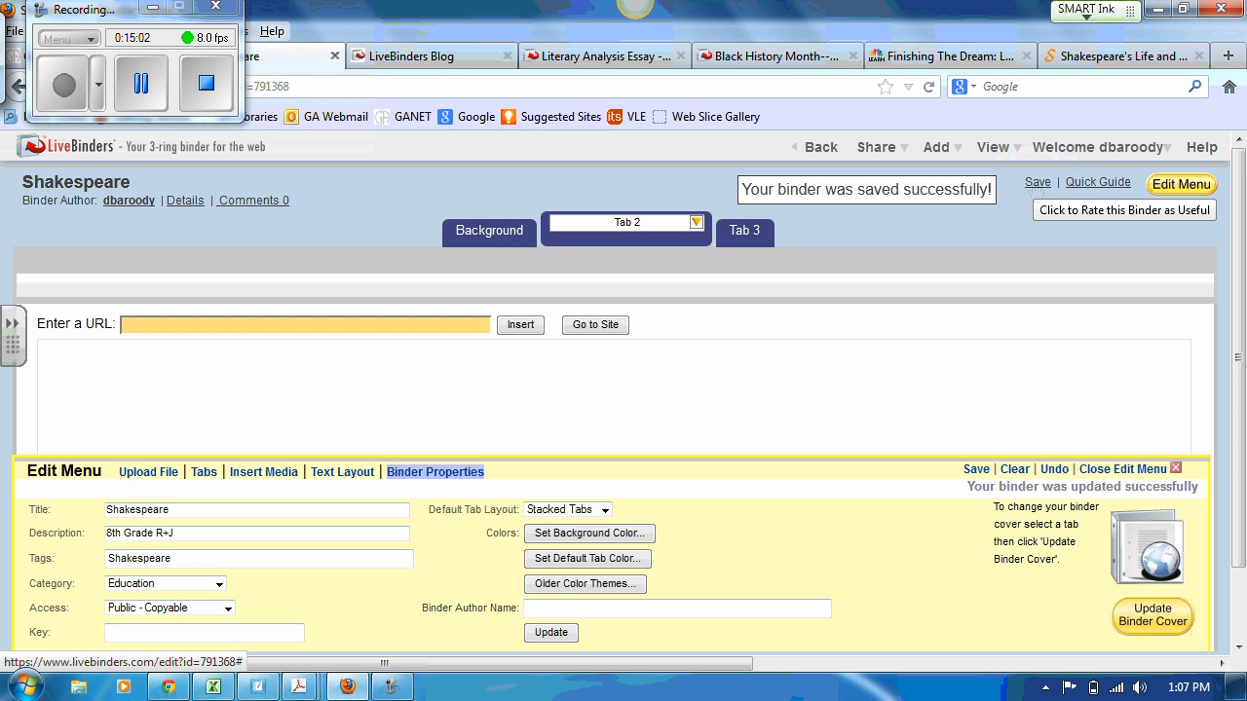
Step: Leave the binder editor through the account page and show the My Binders shelf
{"action": "left_click", "coordinate": [1127, 153]}
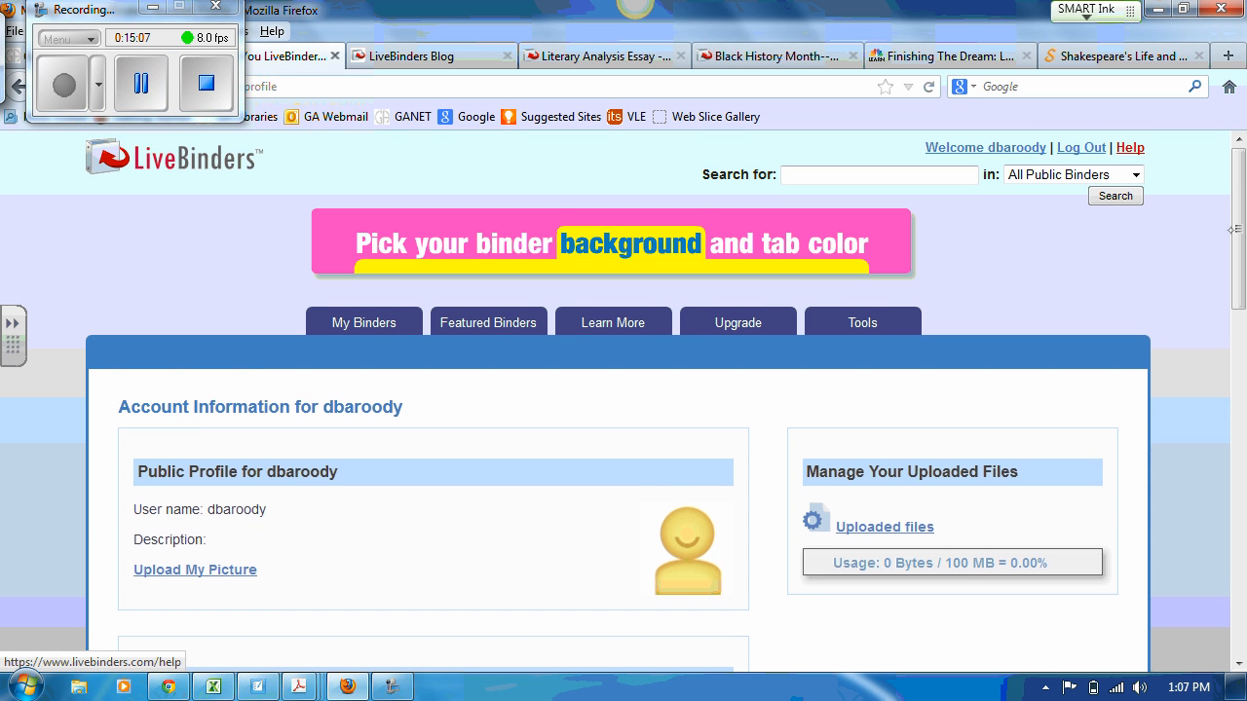
{"action": "left_click_drag", "start_coordinate": [1233, 229], "coordinate": [1233, 267]}
{"action": "left_click", "coordinate": [370, 187]}
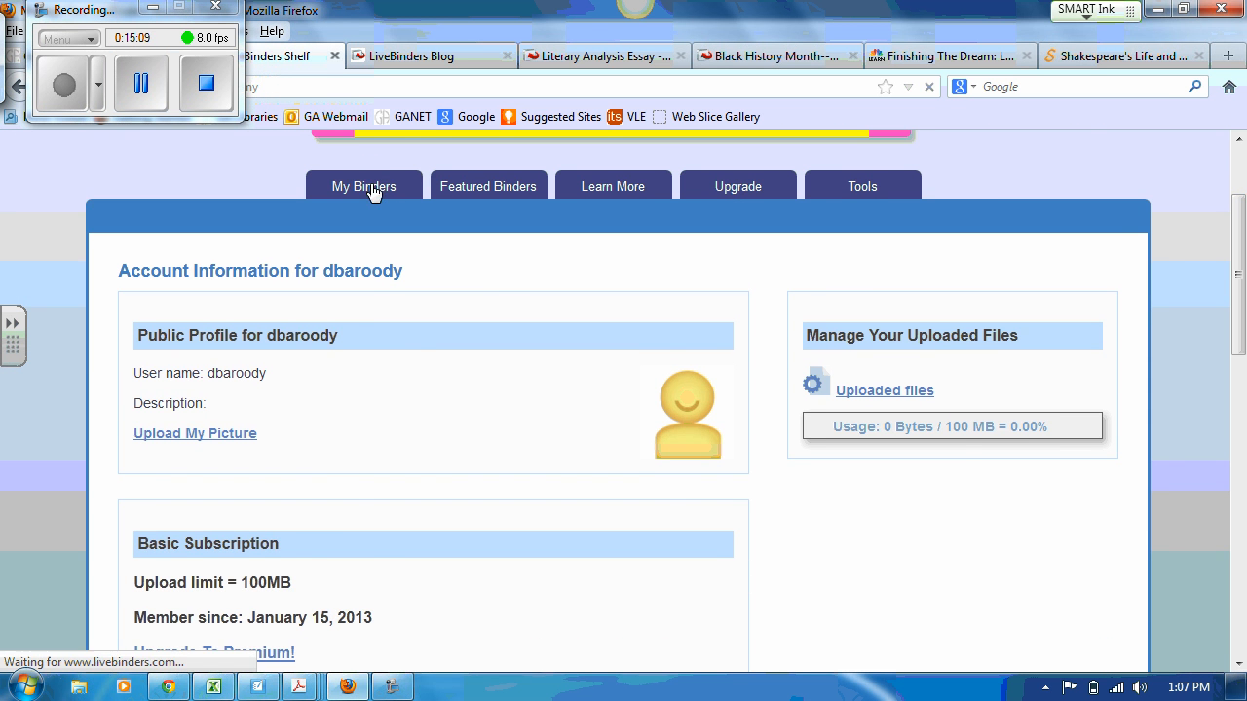
{"action": "scroll", "coordinate": [1232, 267], "scroll_direction": "down", "scroll_amount": 3}
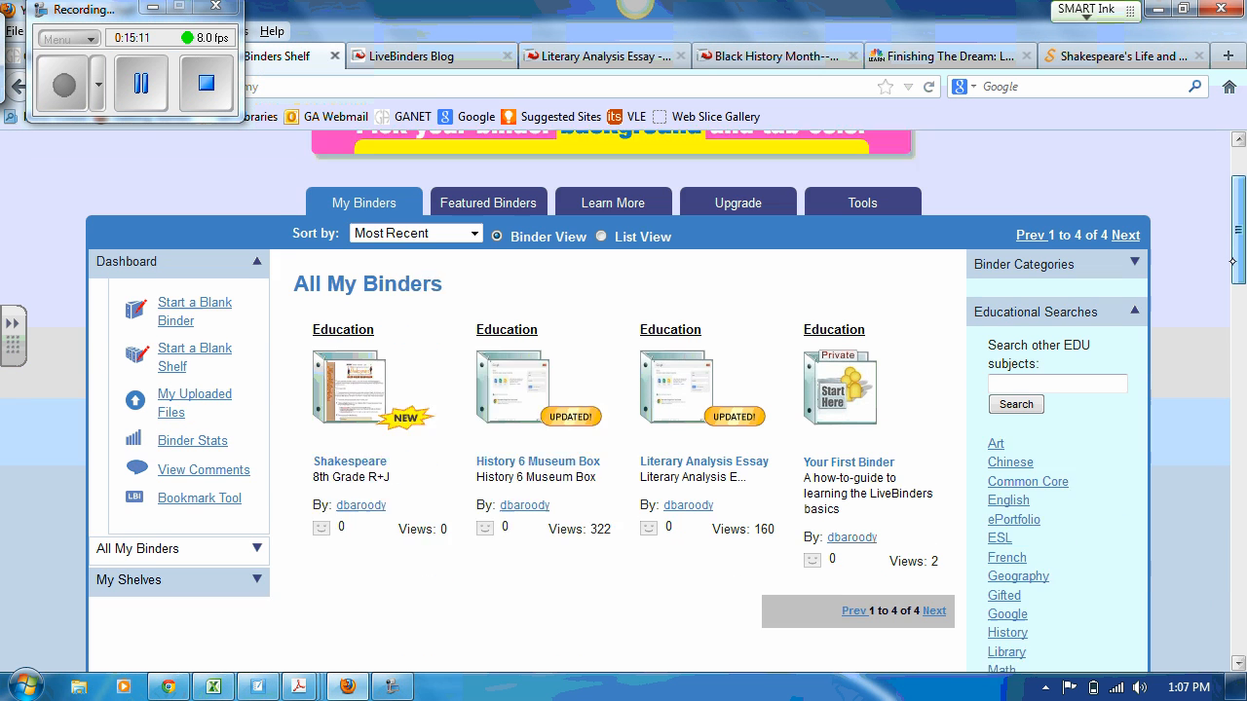